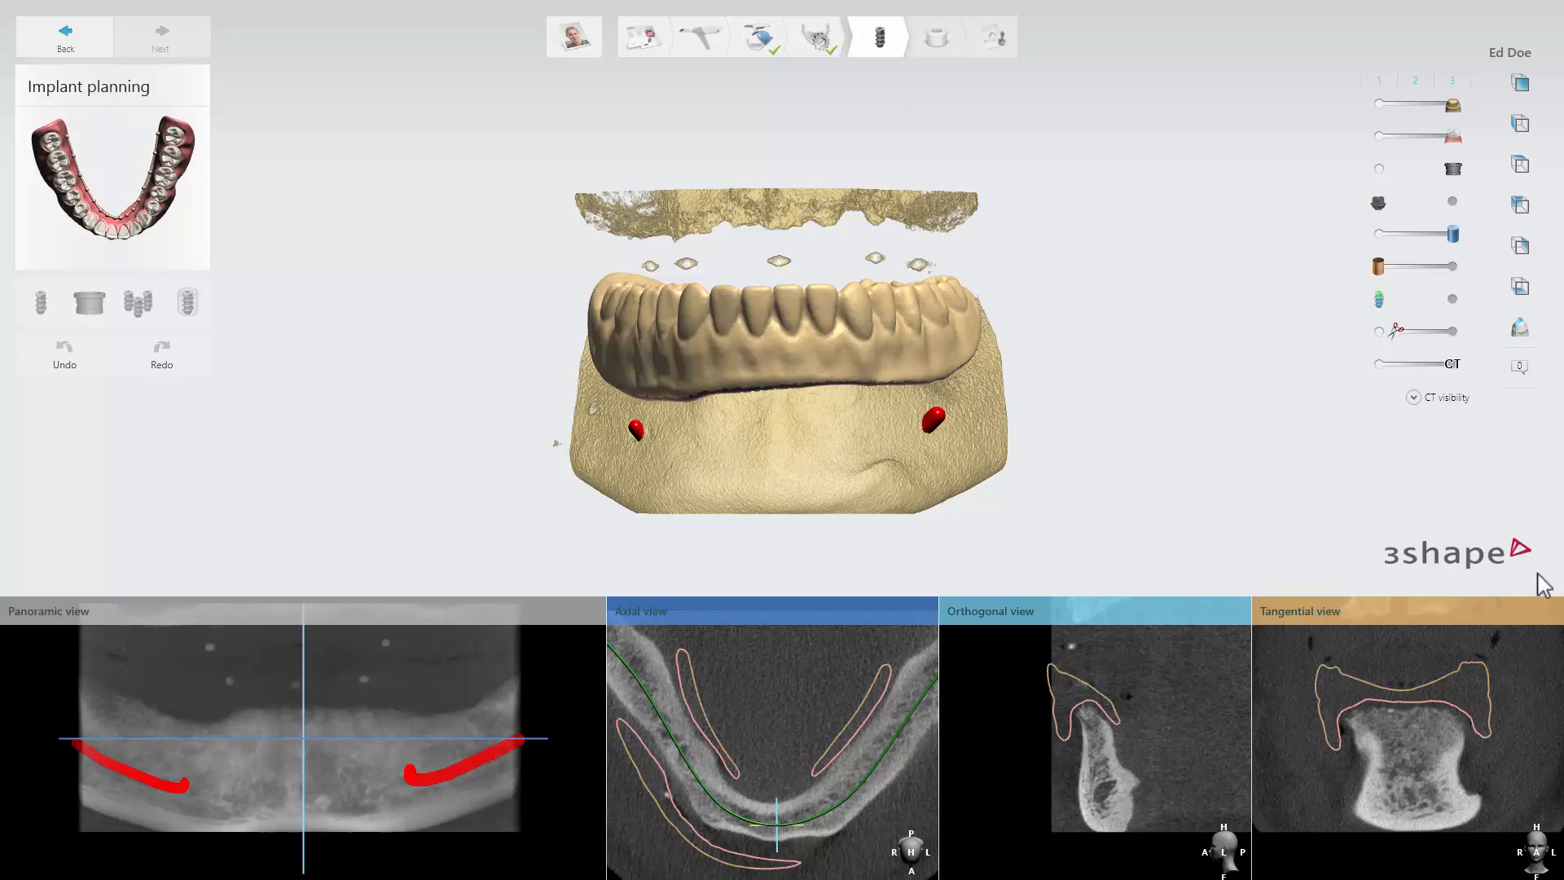
- Enlarge the tangential view to inspect the jaw cross-section, and return to the layout showing several views in a grid
mouse_move(1518, 664)
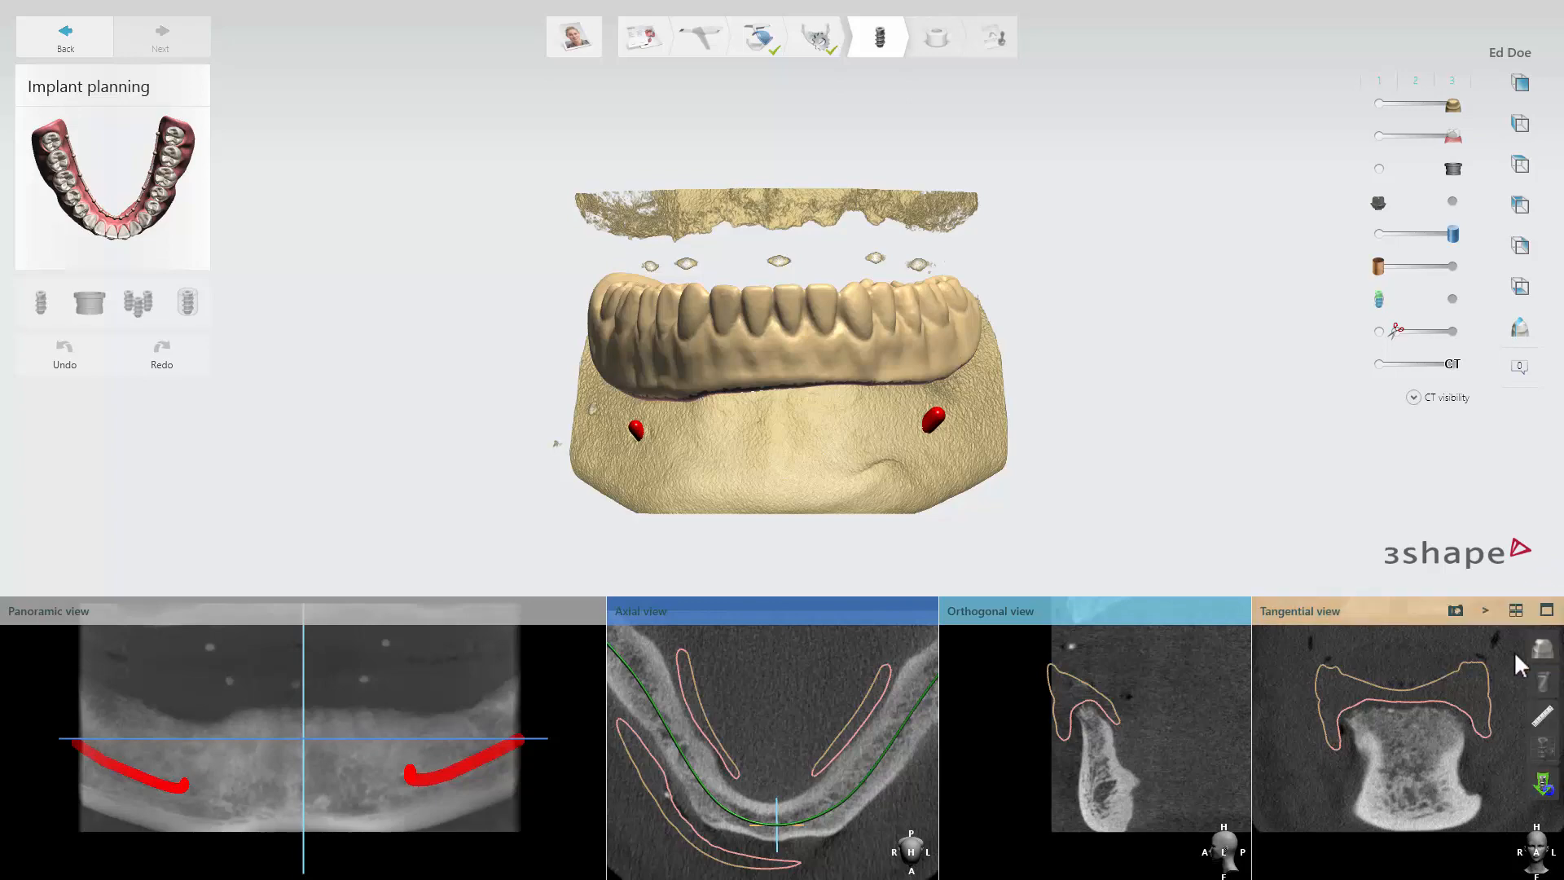
click(1552, 610)
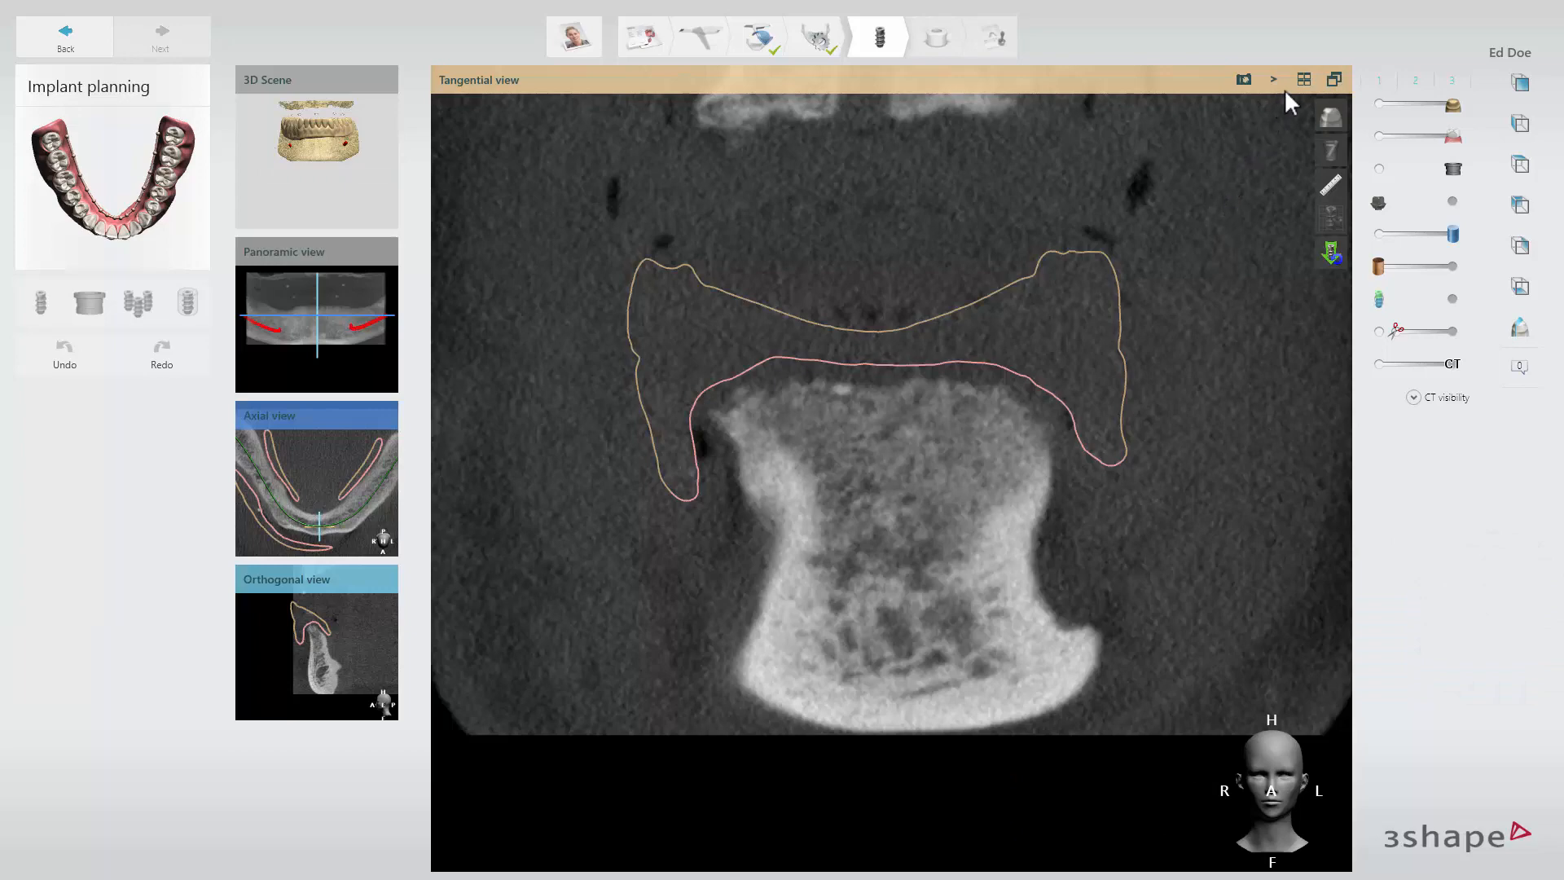
click(1302, 79)
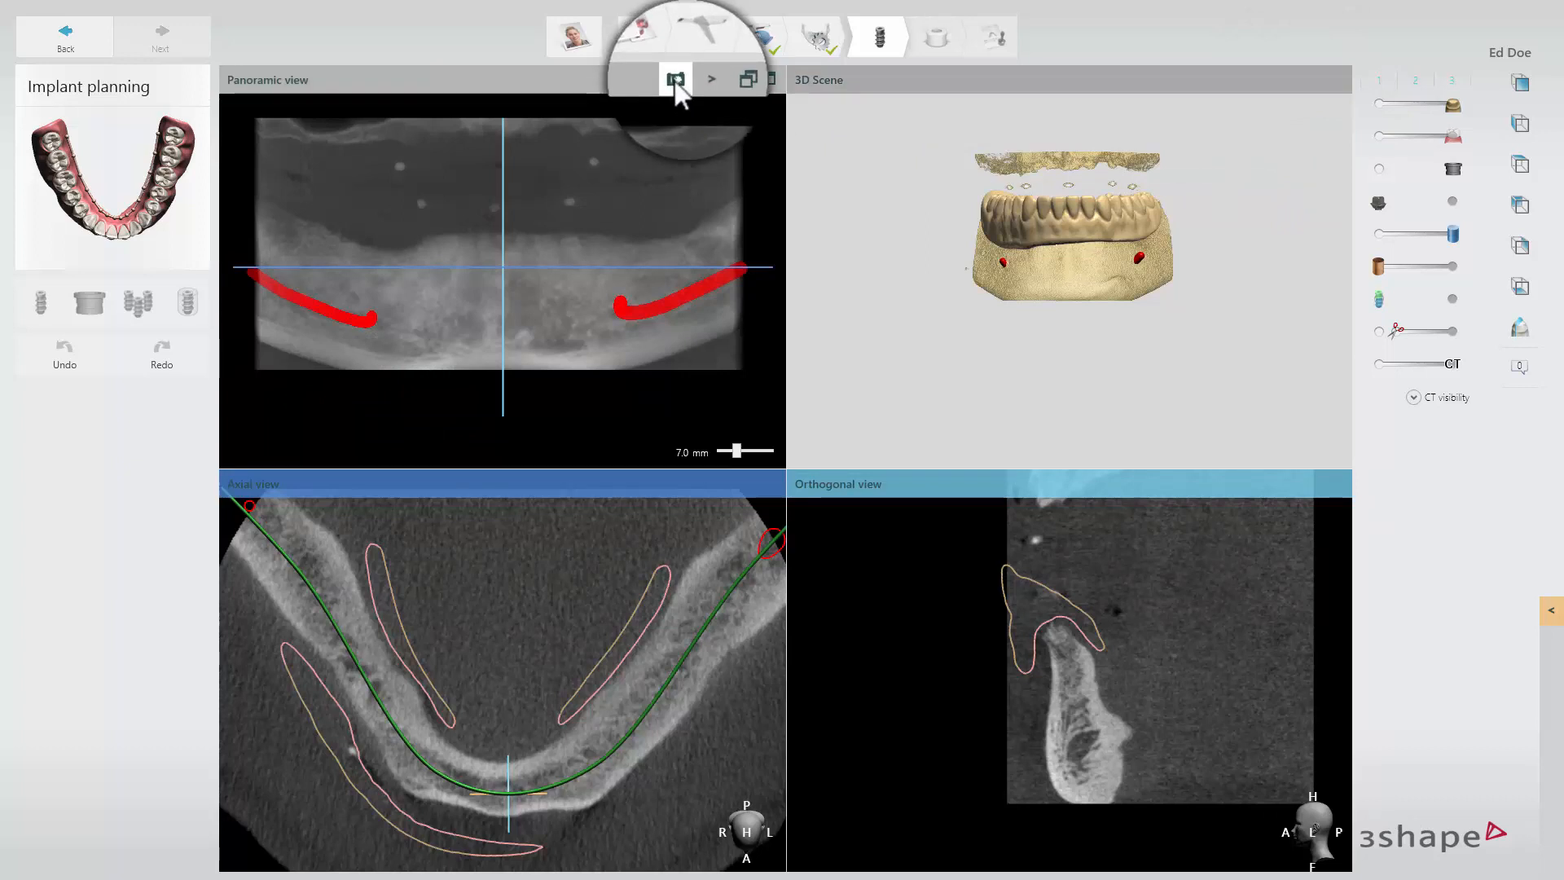
- Add a comment with a screenshot of the panoramic view and an arrow near the front end of the patient's left nerve
click(676, 80)
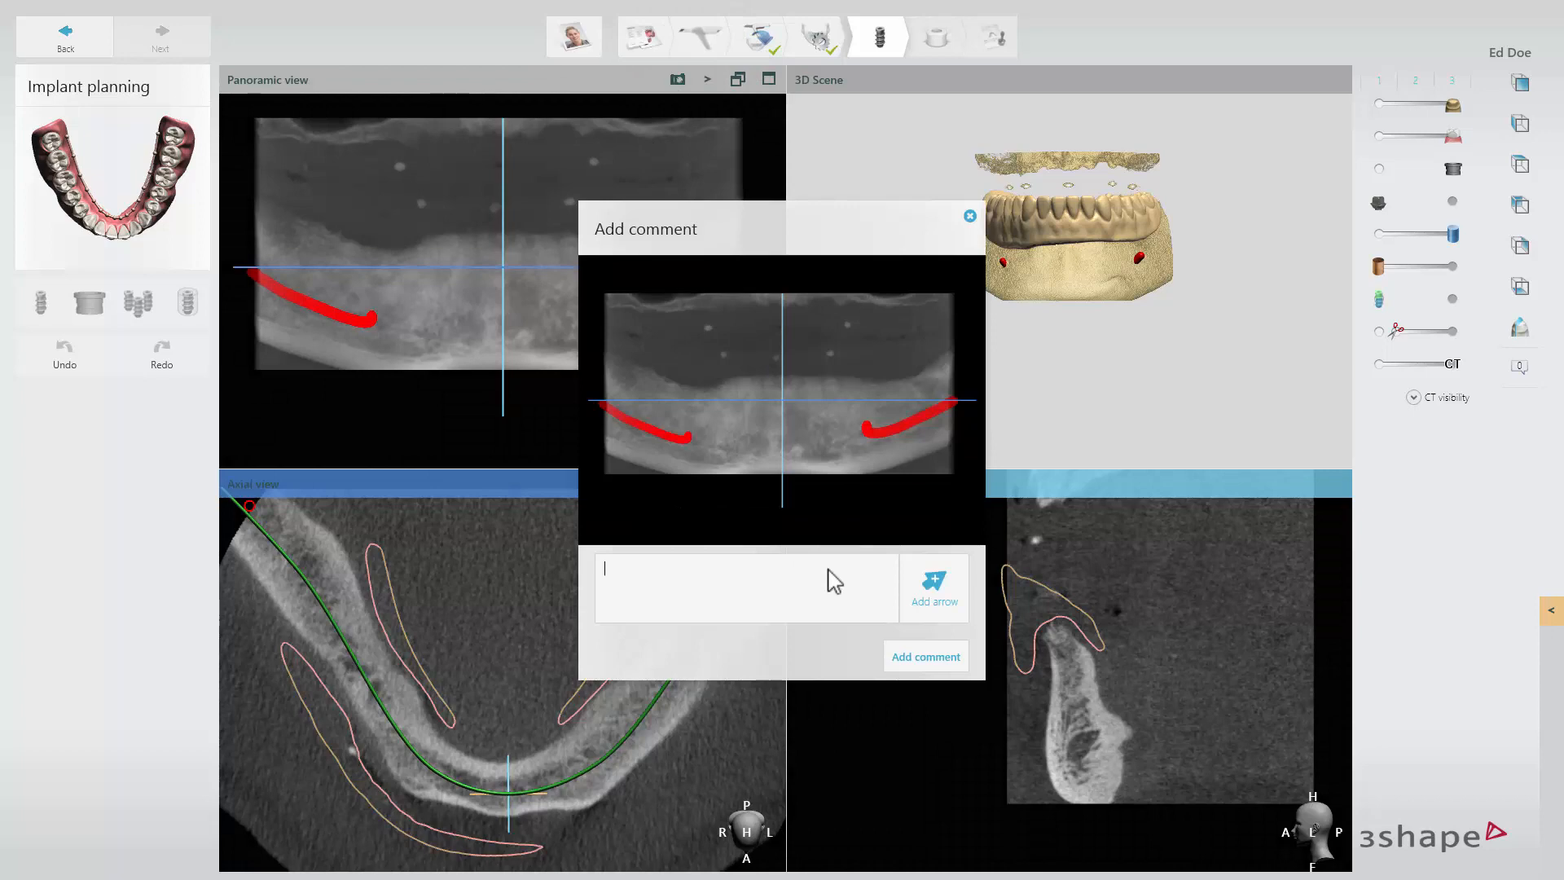
click(911, 582)
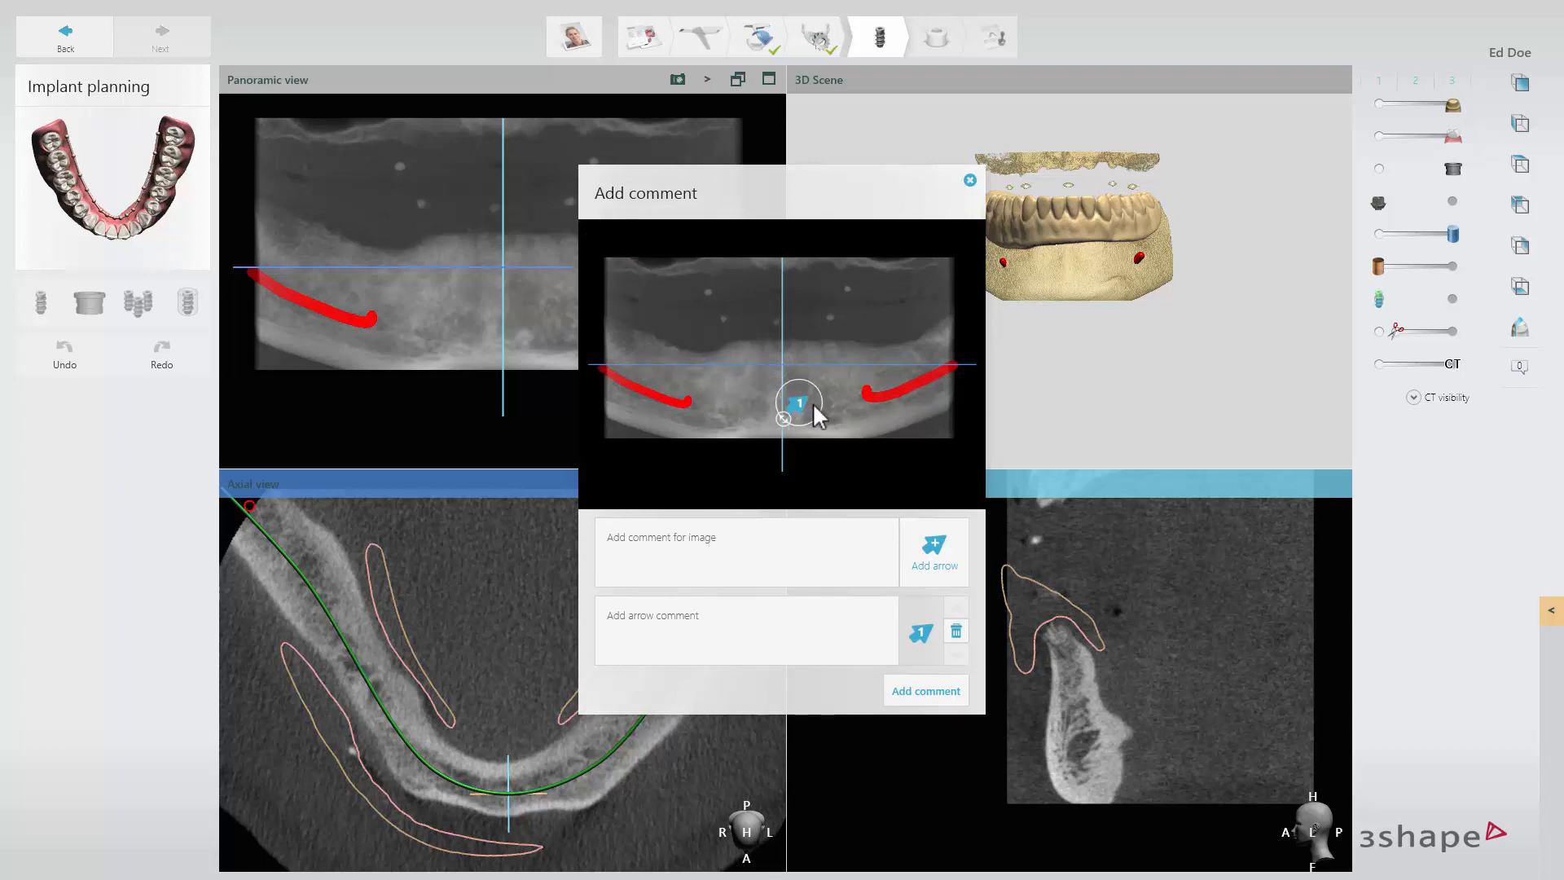
drag(813, 404, 847, 405)
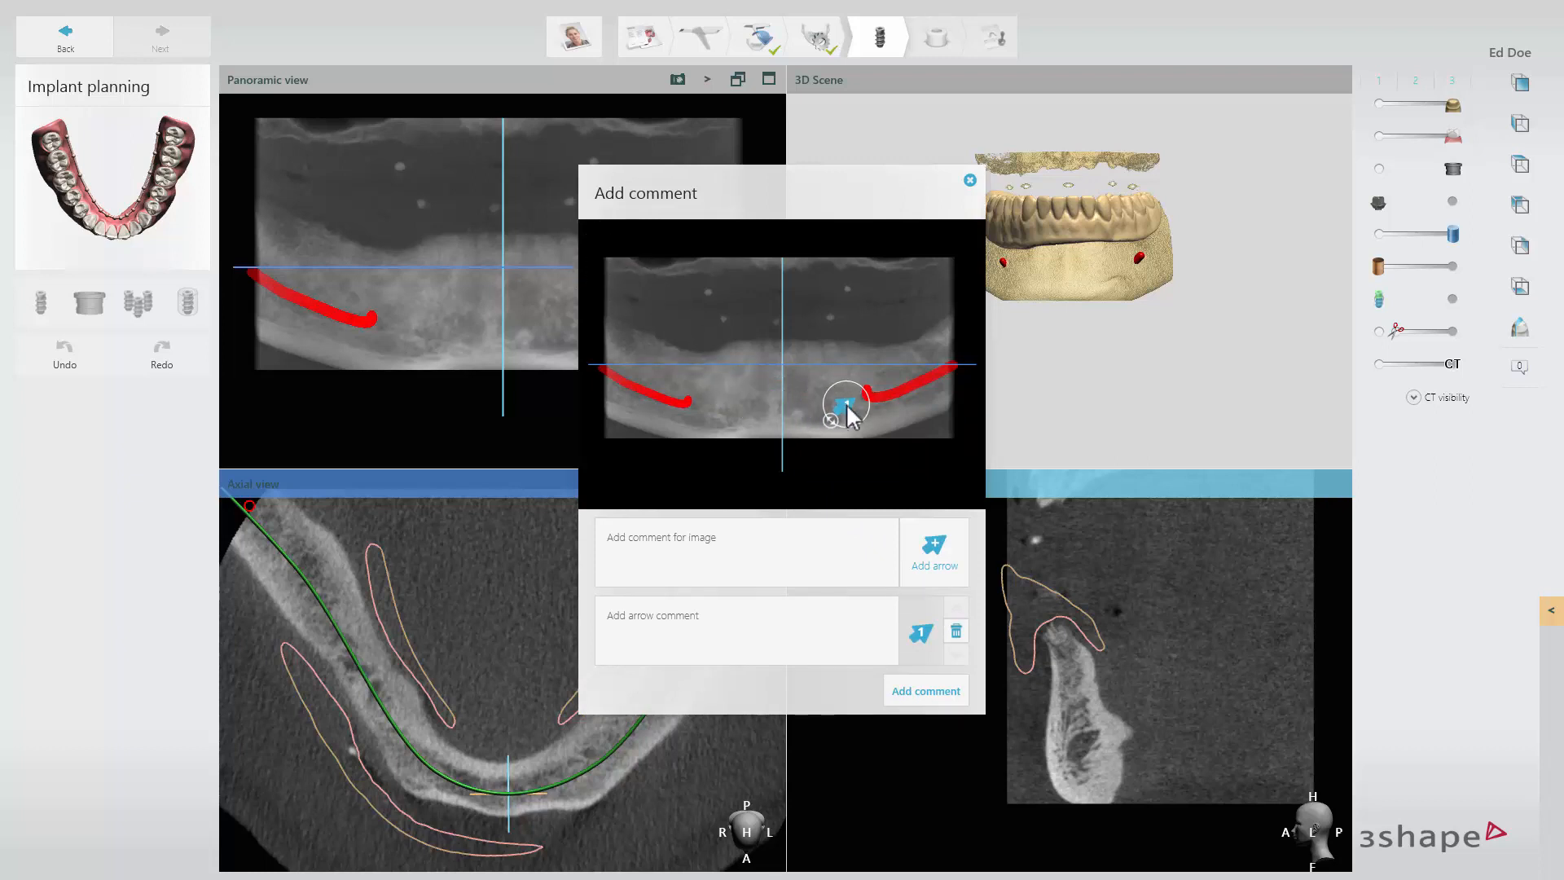
click(749, 615)
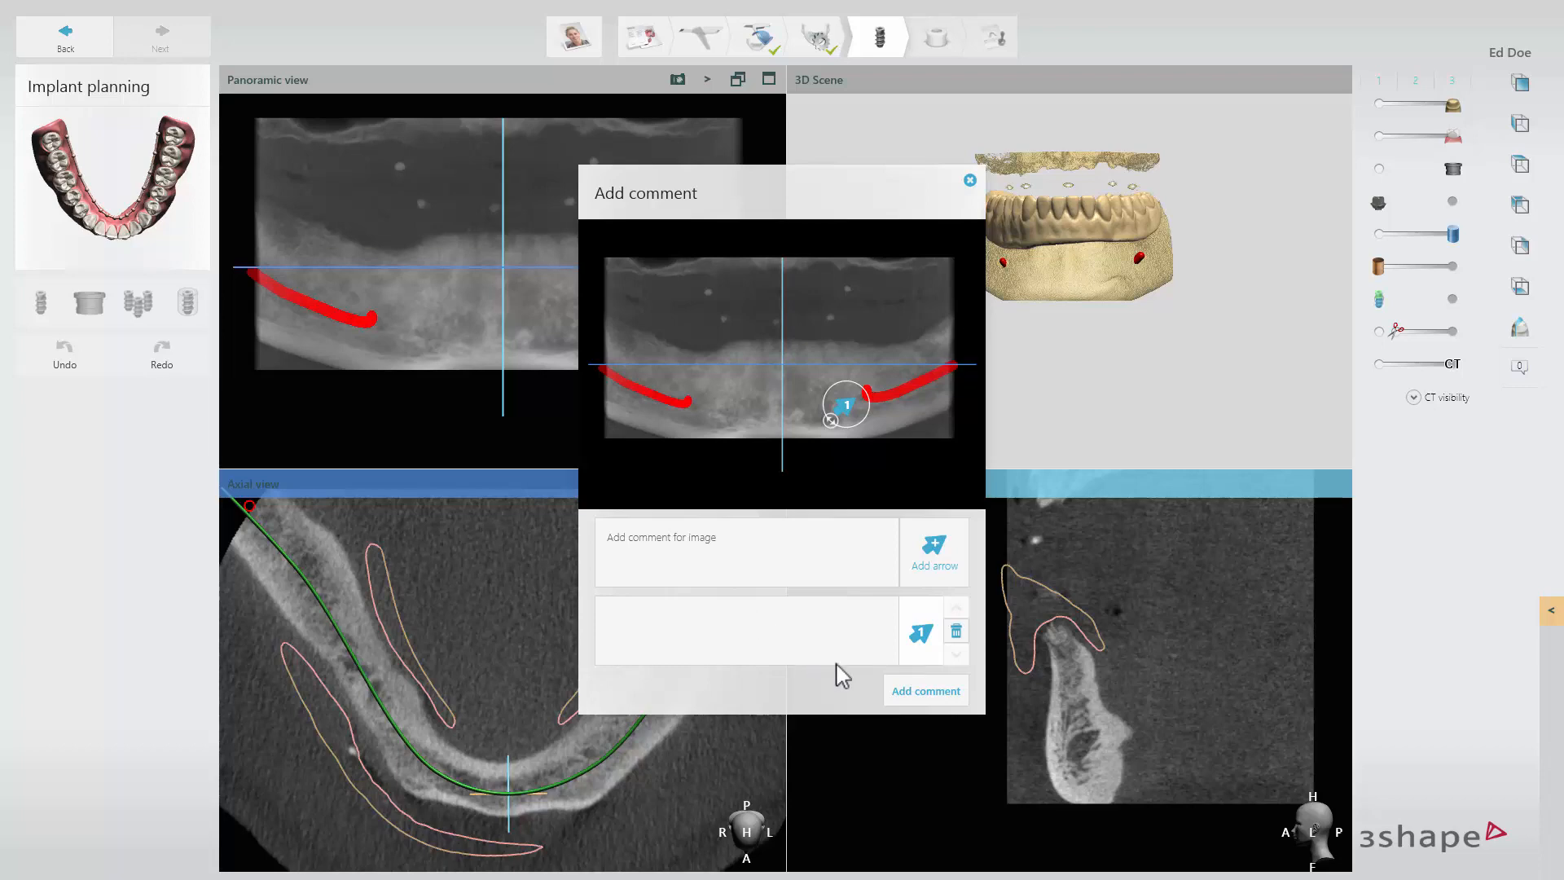
click(897, 689)
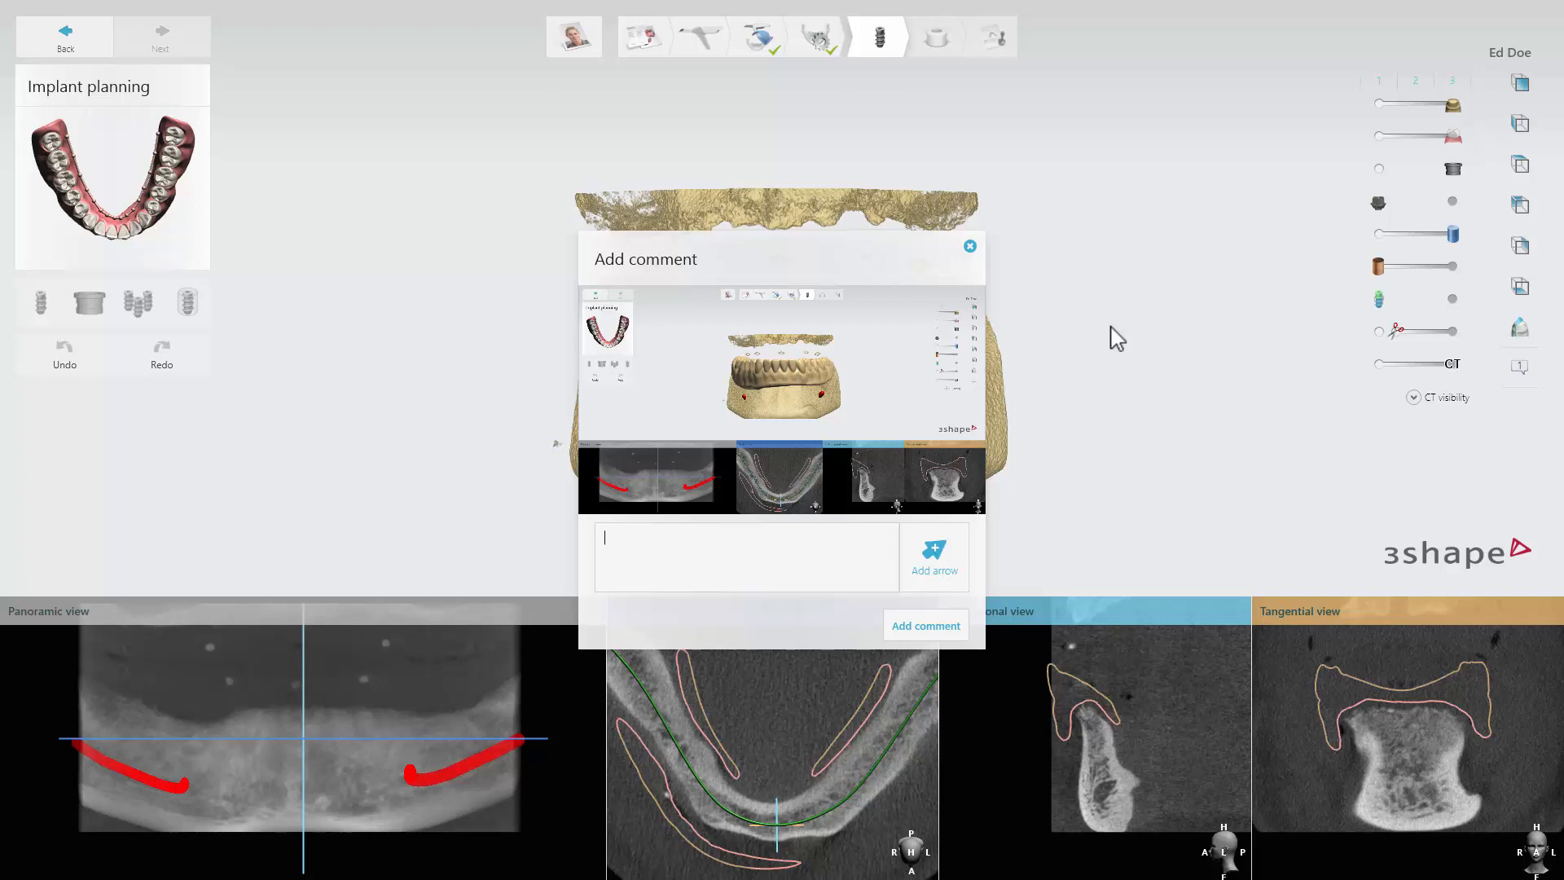
- Dismiss the comment for the whole-screen capture, and review the saved panoramic view comment before closing the comment list
click(970, 247)
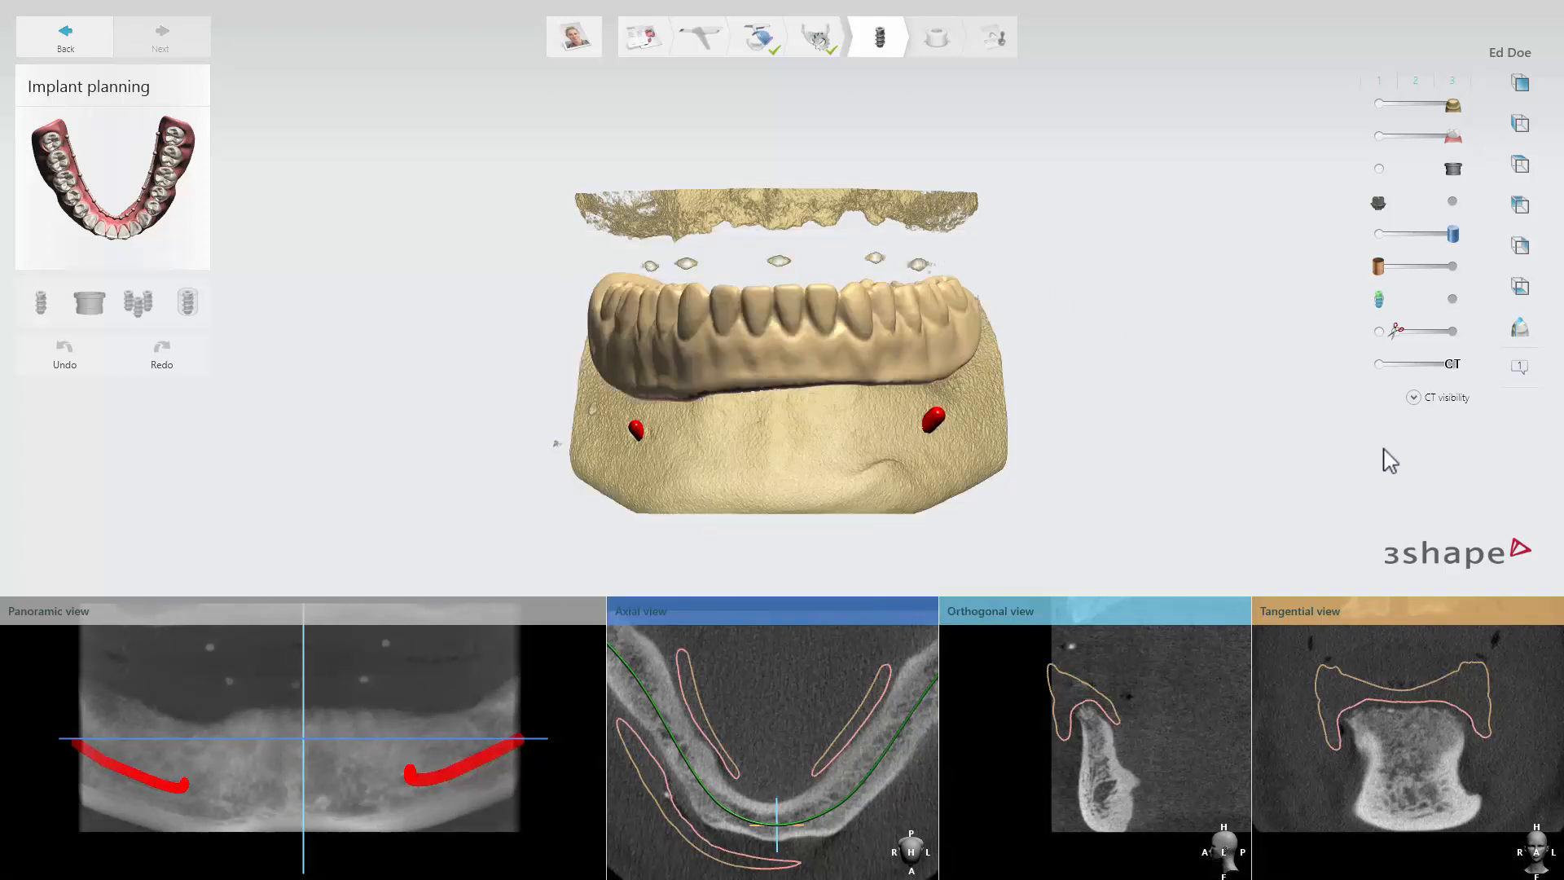
click(1516, 370)
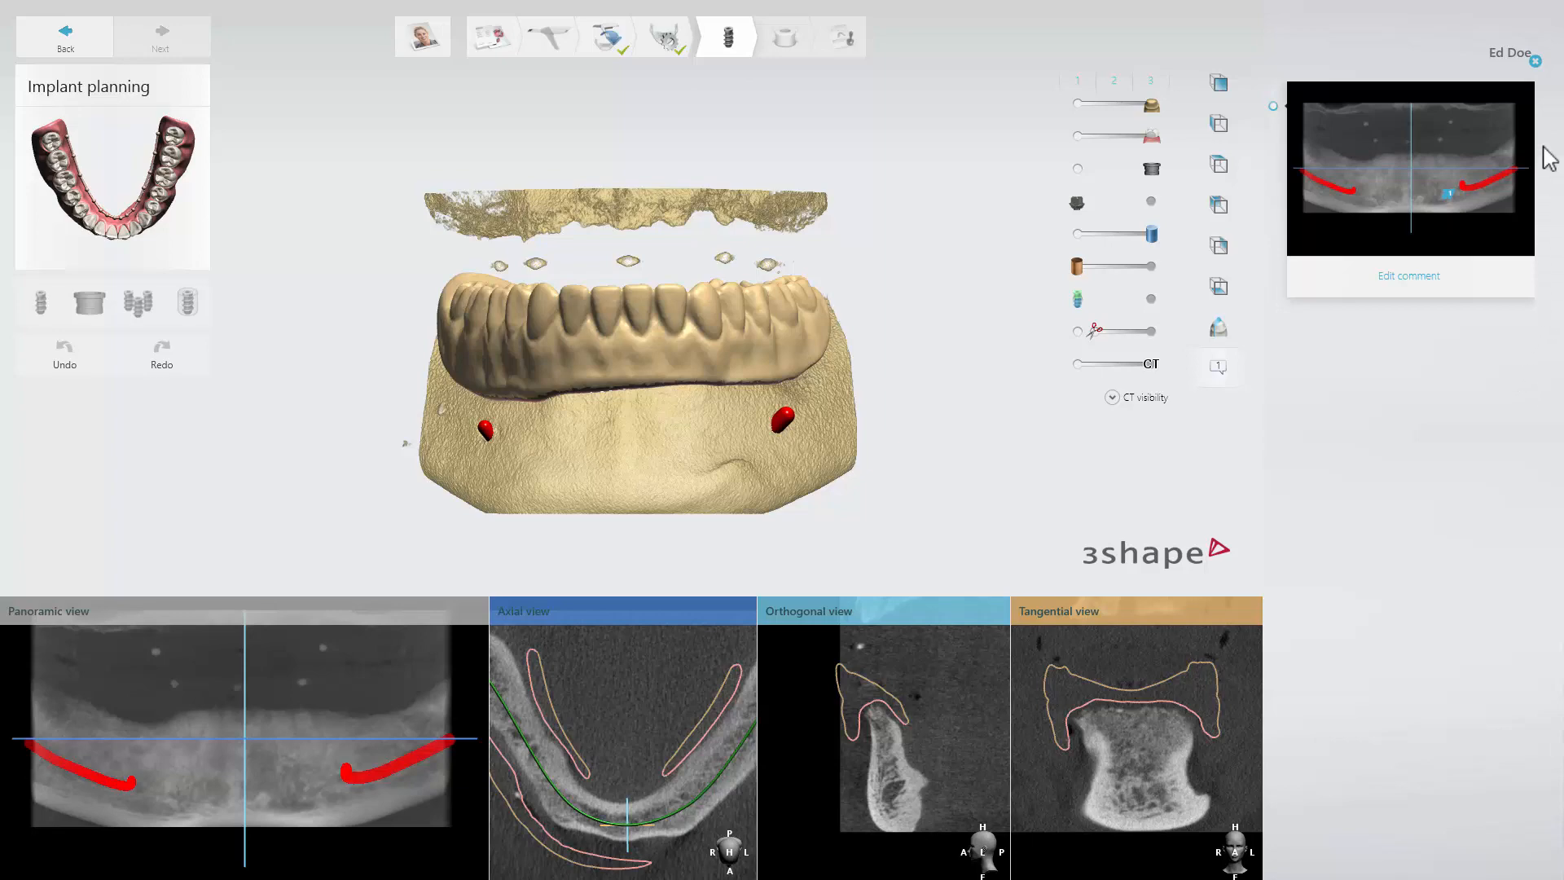
click(1534, 61)
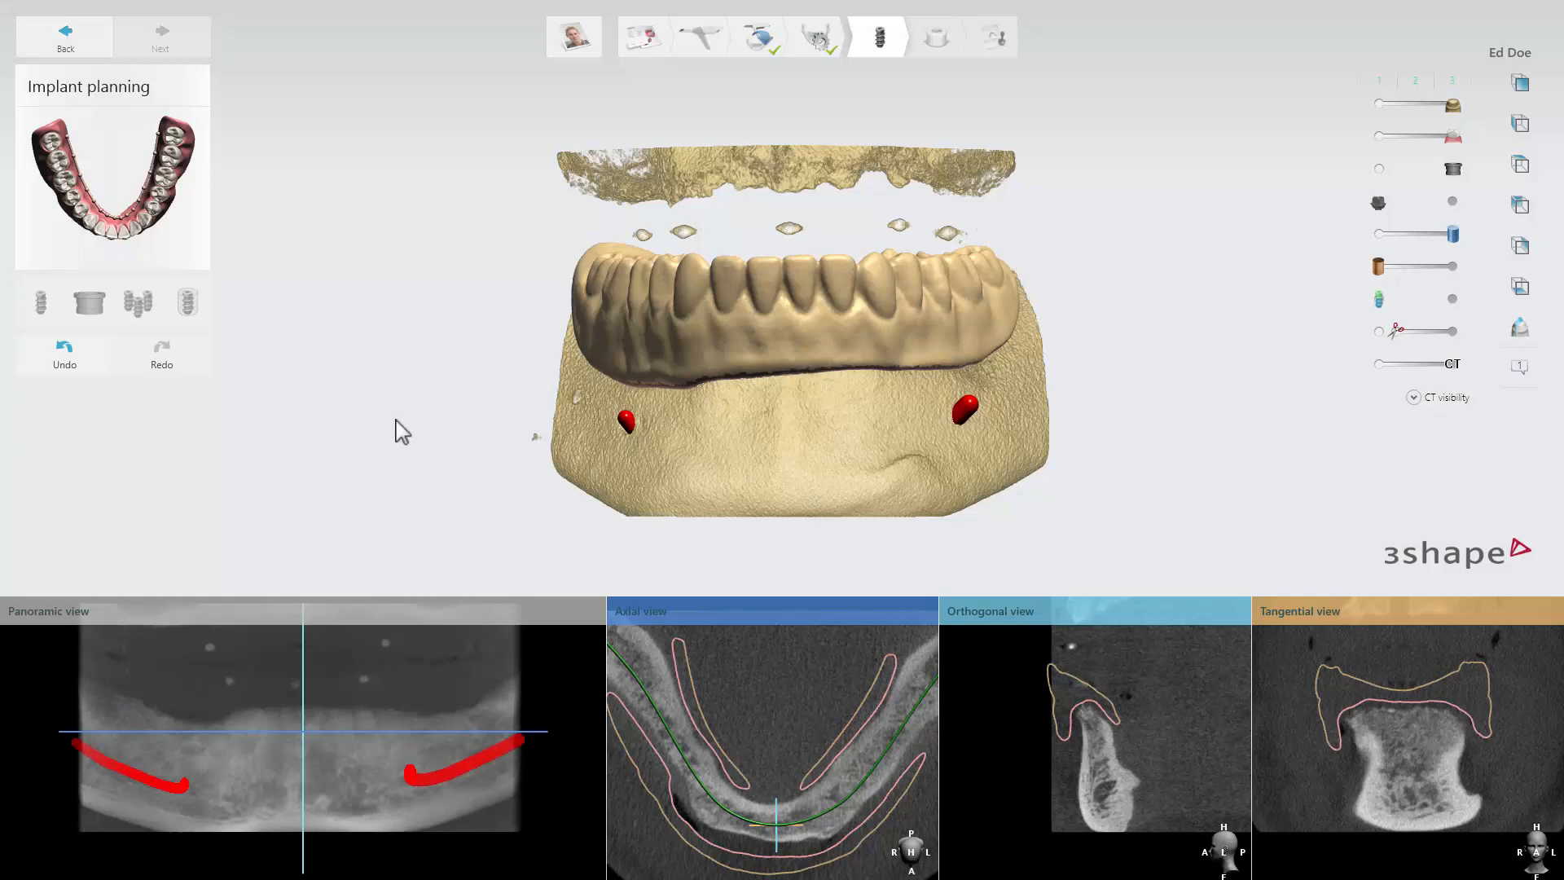
- Move the cross-section to the tooth 36 region and add an Avinent Biomimetic Coral I.C. implant there, 3.8 mm diameter, 11.5 mm long
drag(305, 728, 470, 726)
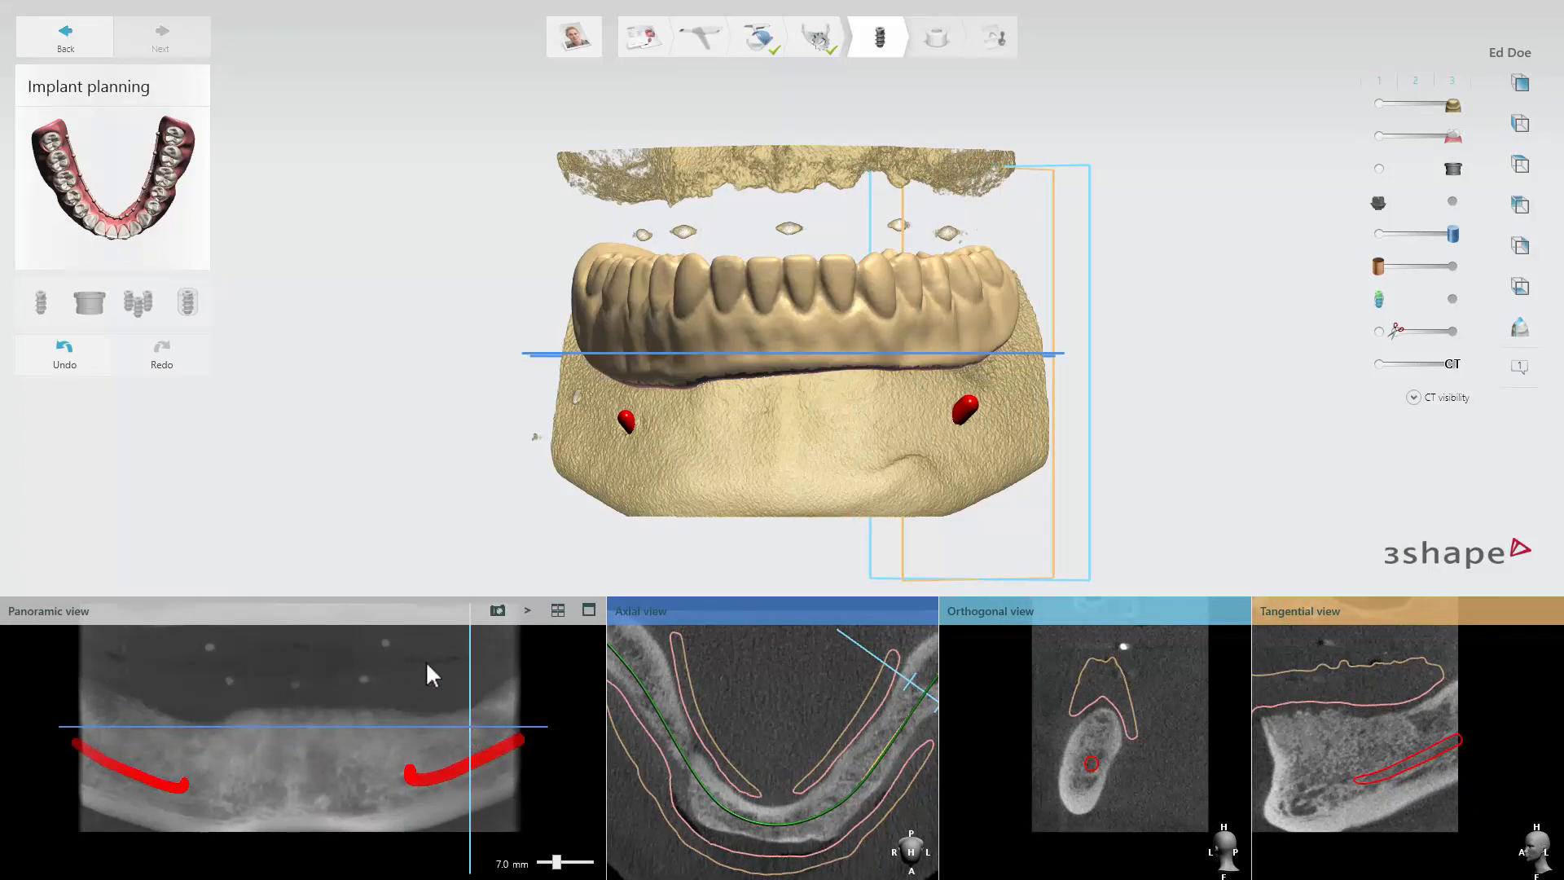
click(171, 182)
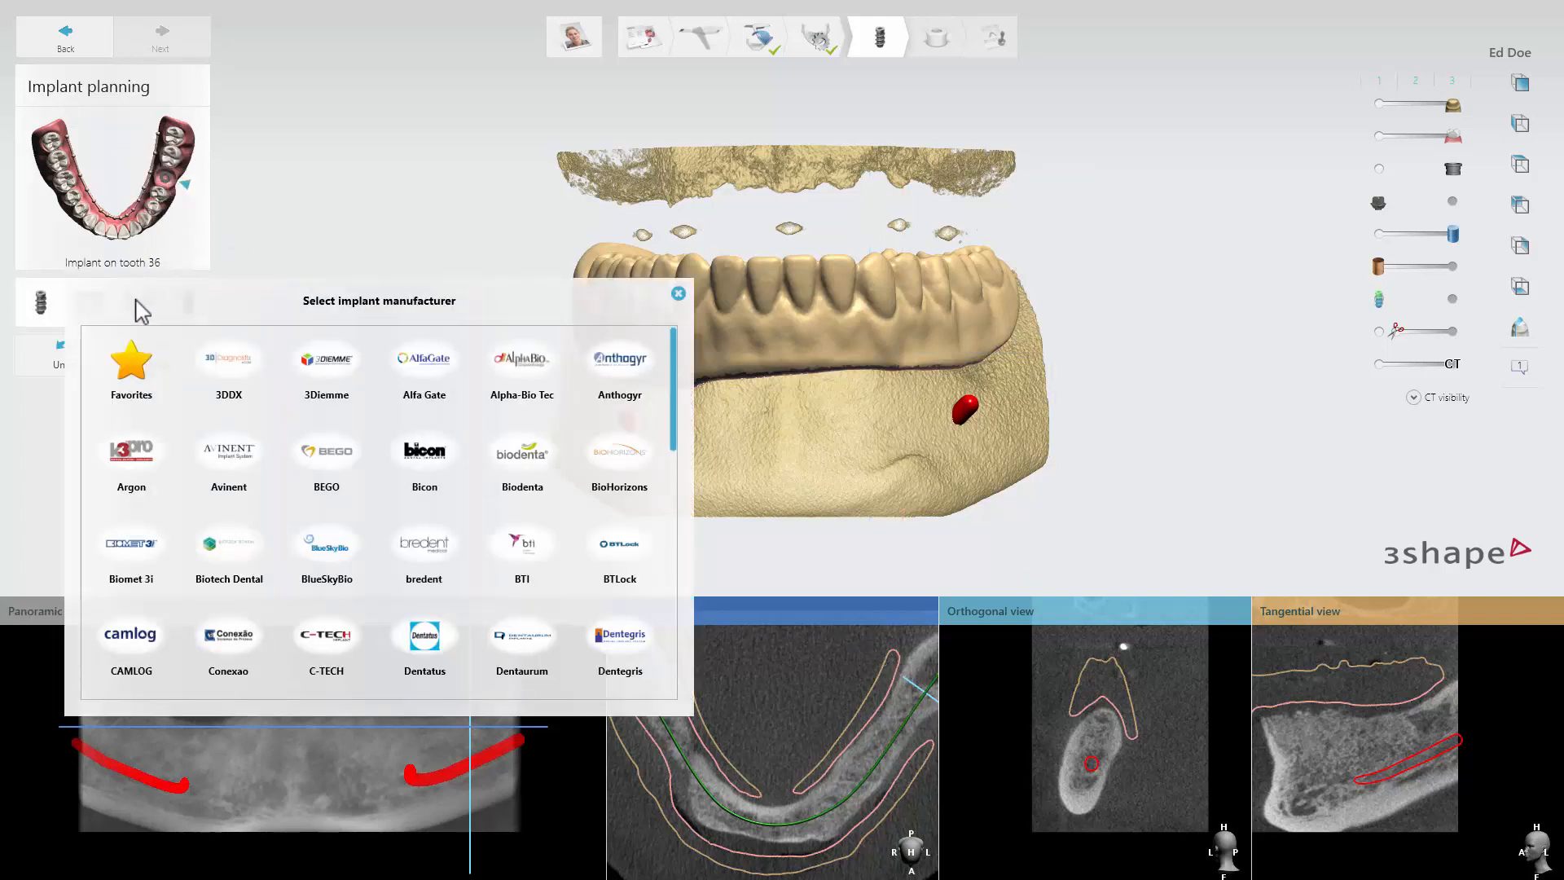
click(227, 461)
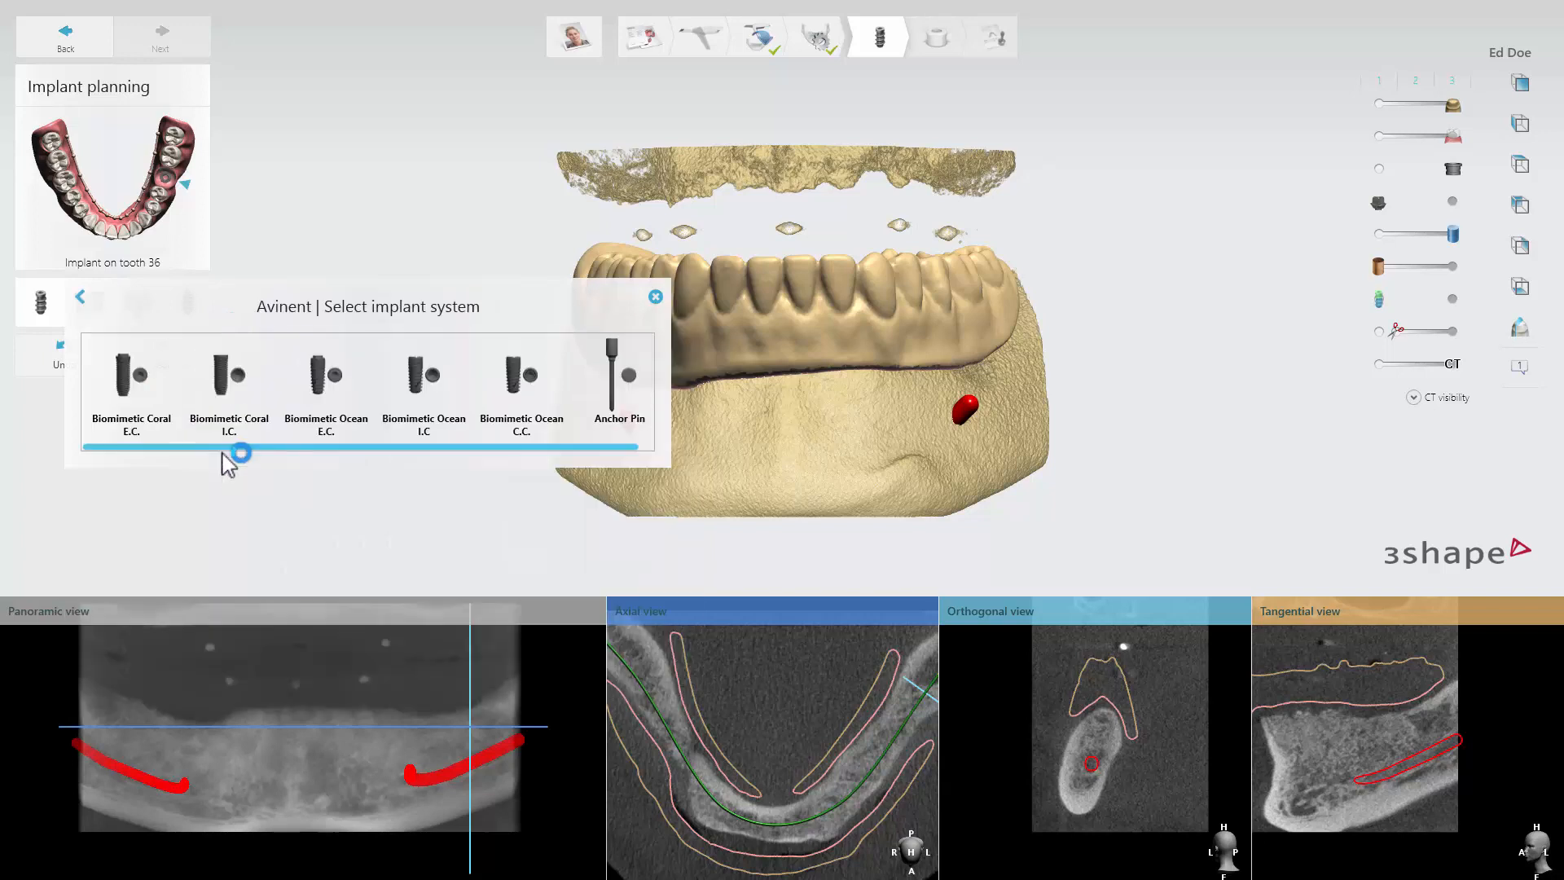
click(234, 421)
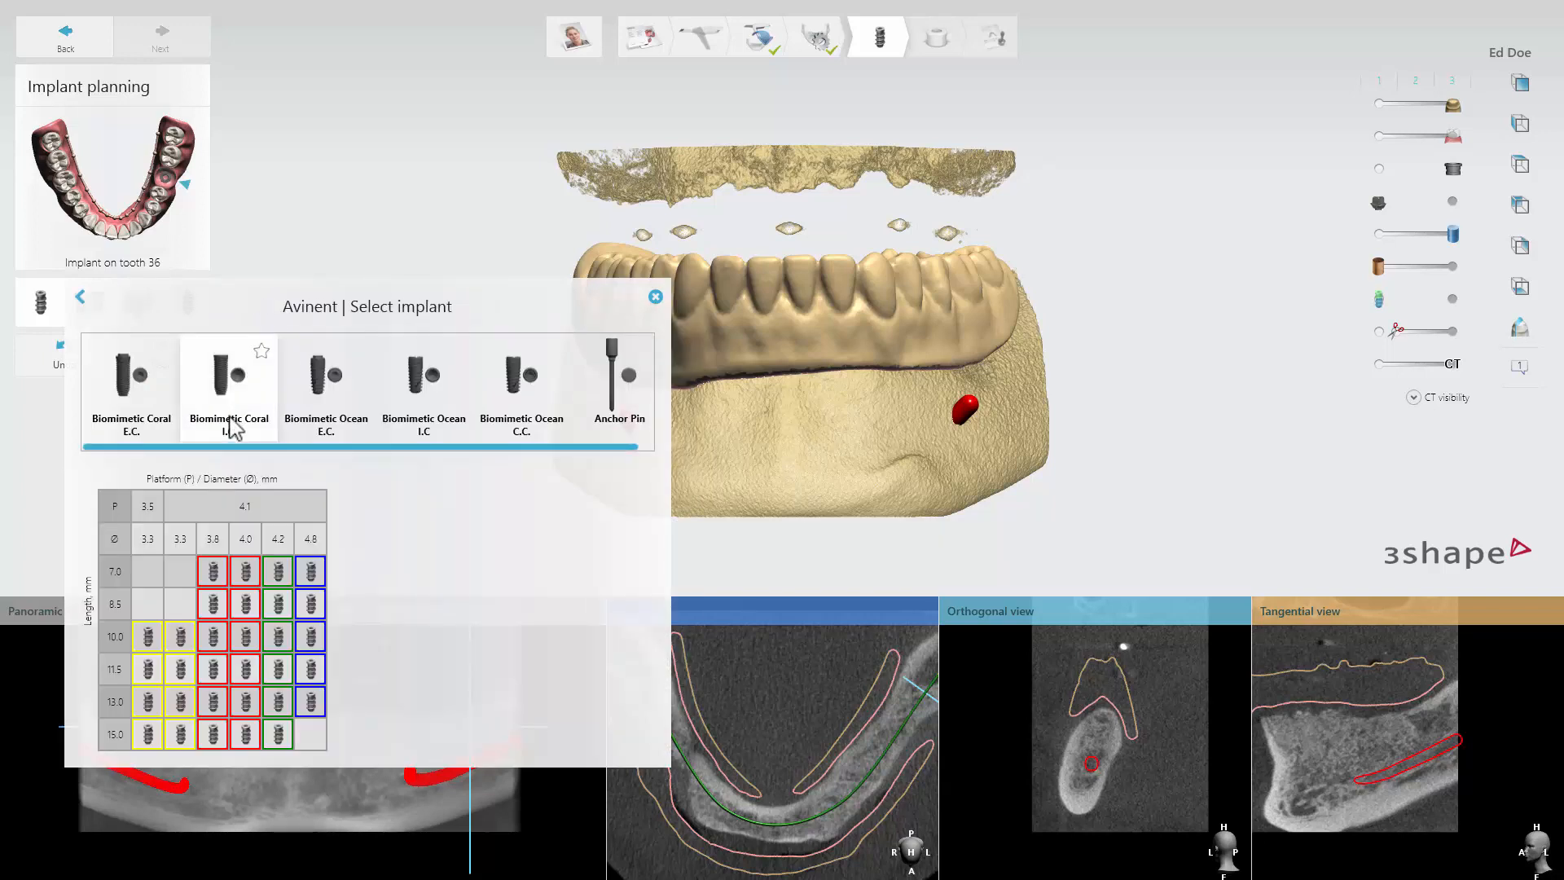
click(216, 664)
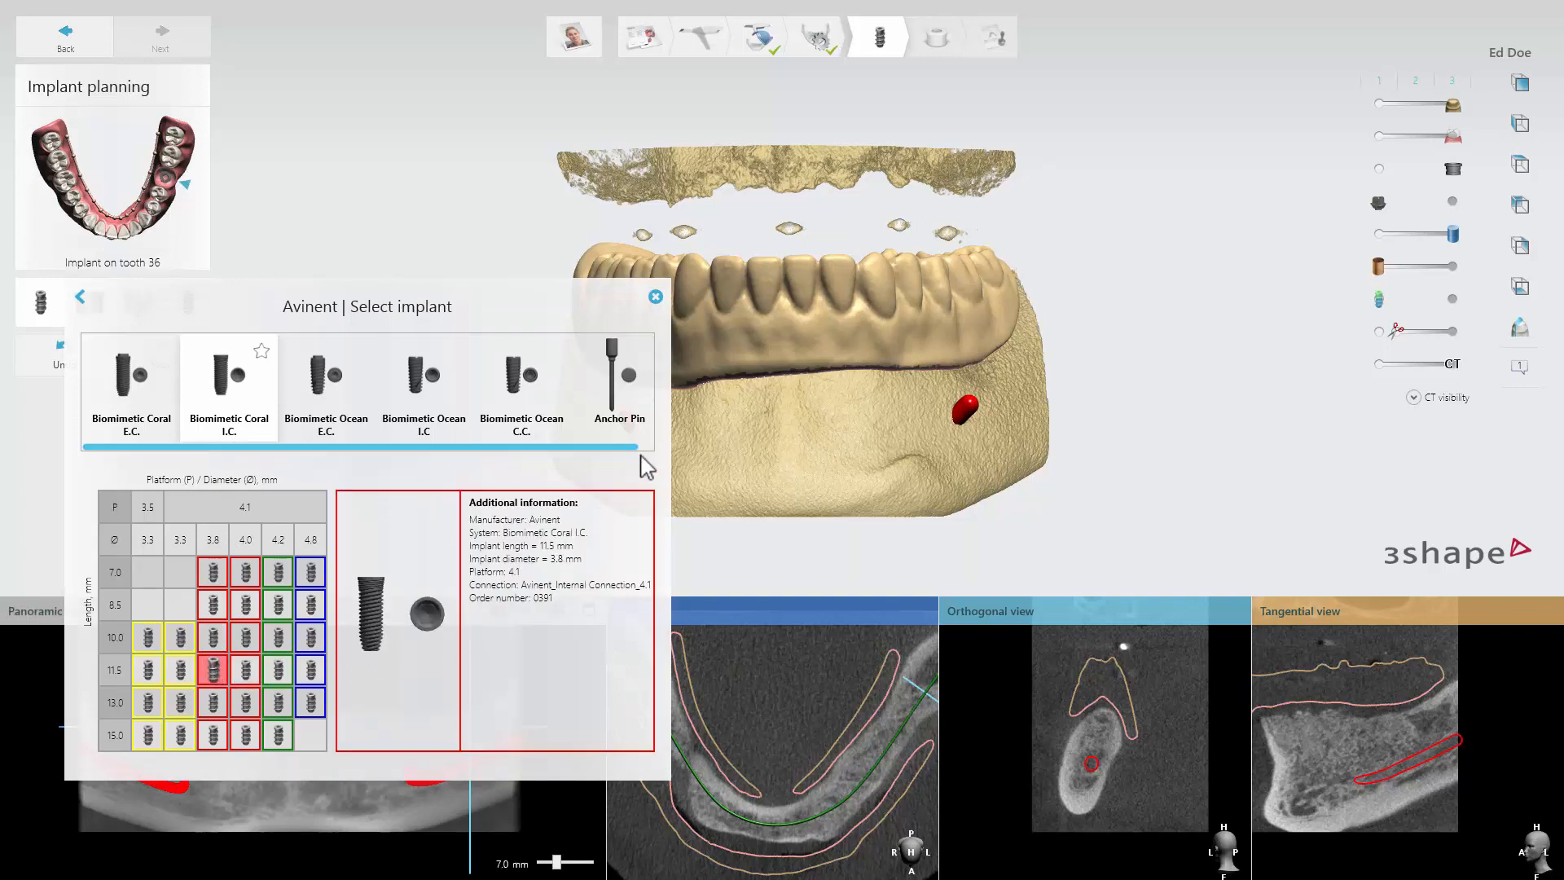
click(655, 296)
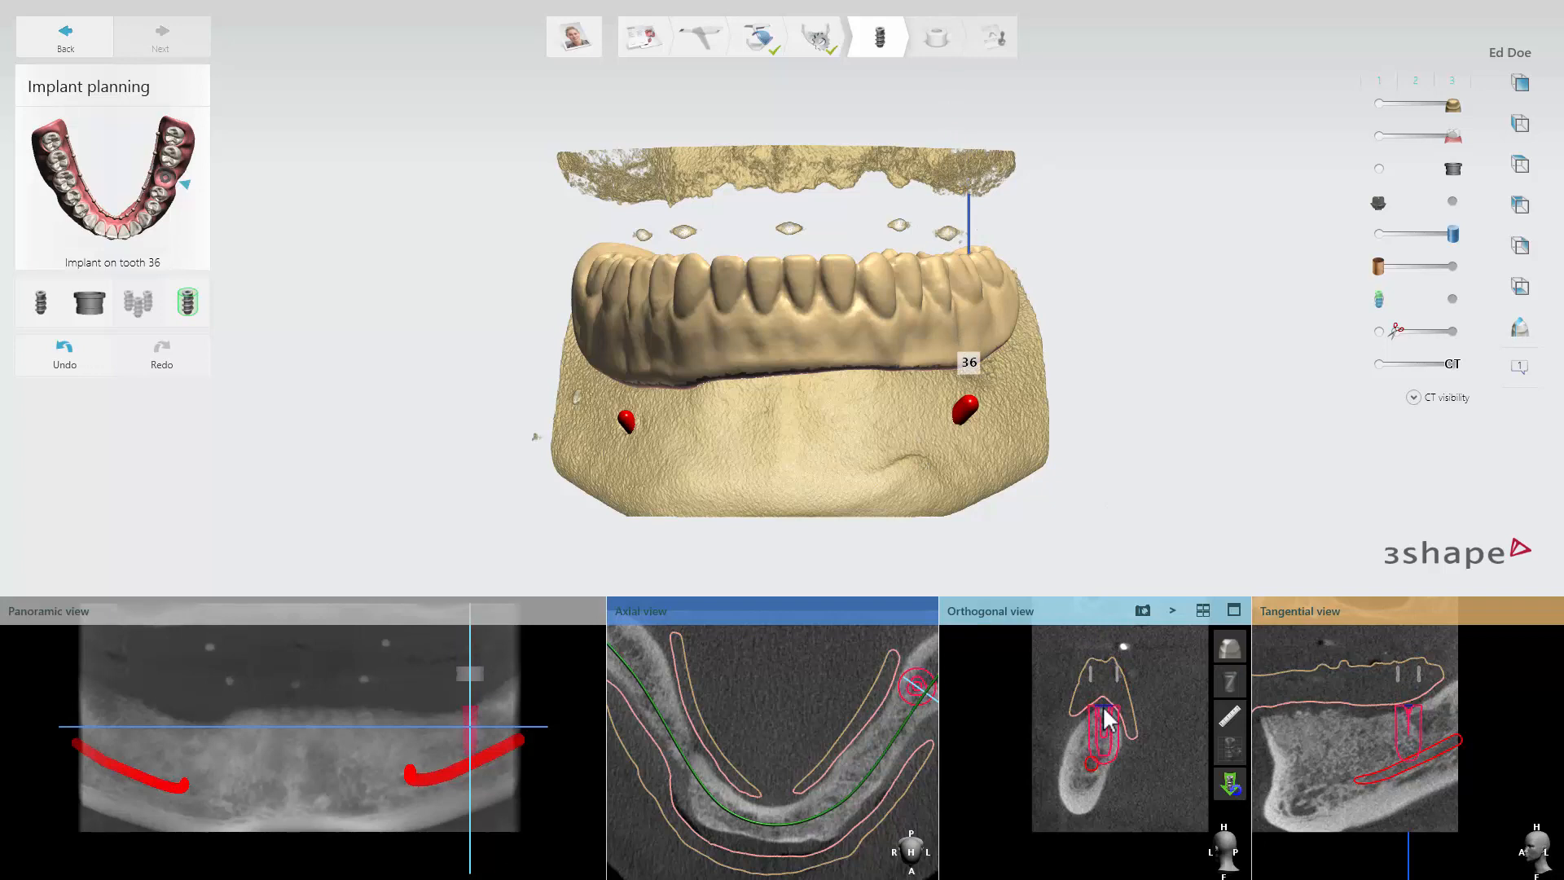
- Seat the tooth 36 implant in the bone crest and pull its lower end up clear of the nerve in the enlarged 90° implant-aligned view
drag(1108, 720, 1103, 725)
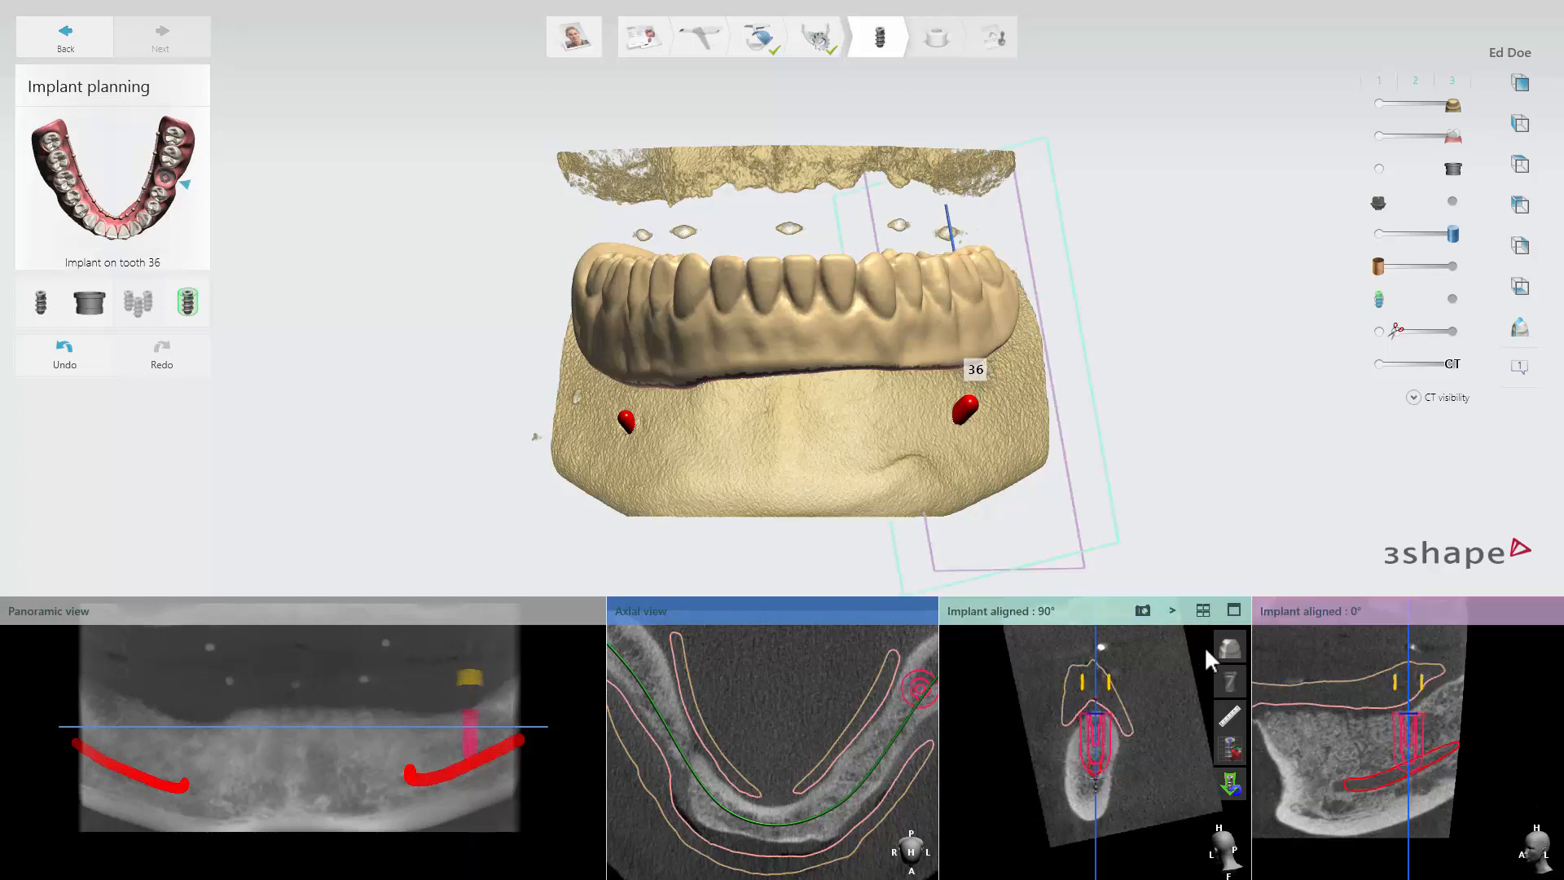
click(1233, 611)
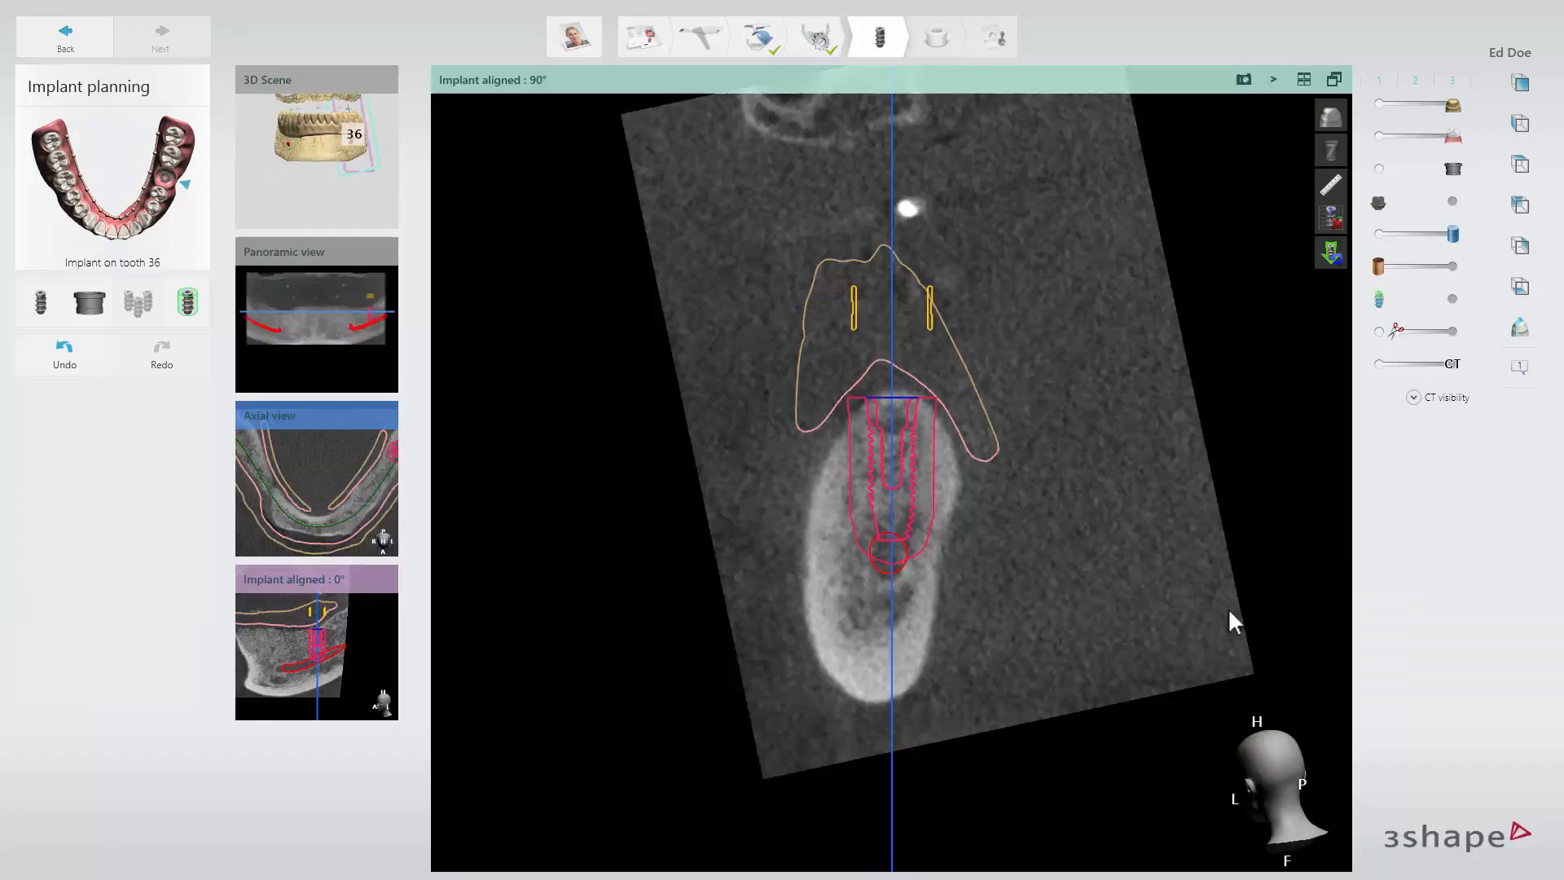
drag(893, 607, 894, 575)
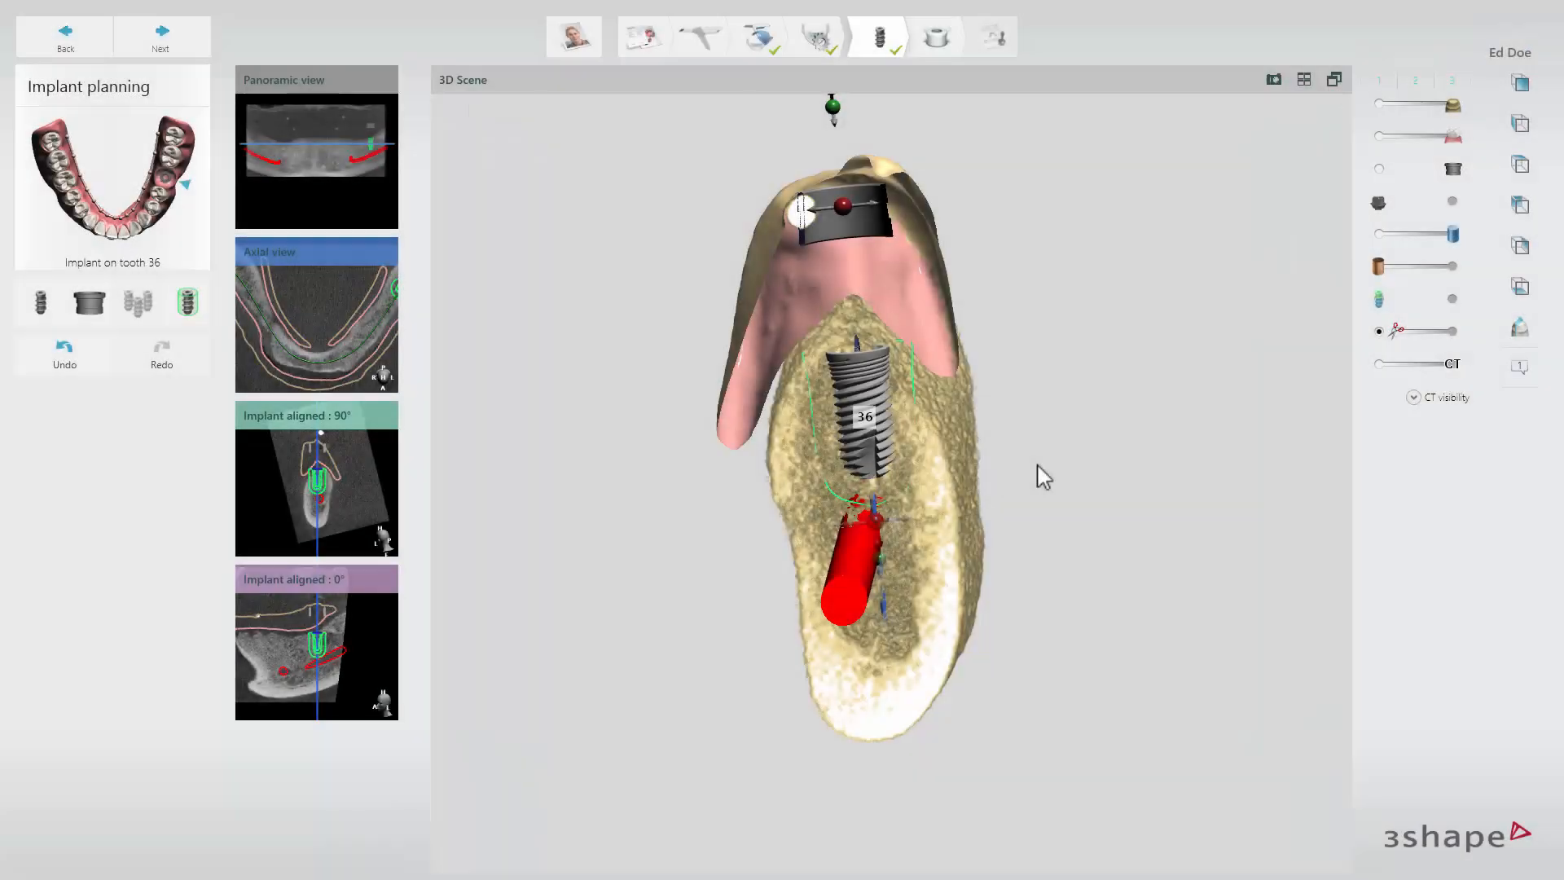
- Fine-tune the tooth 36 implant's position in the clipped 3D scene, with bone density colouring displayed on the implant
drag(863, 373, 852, 379)
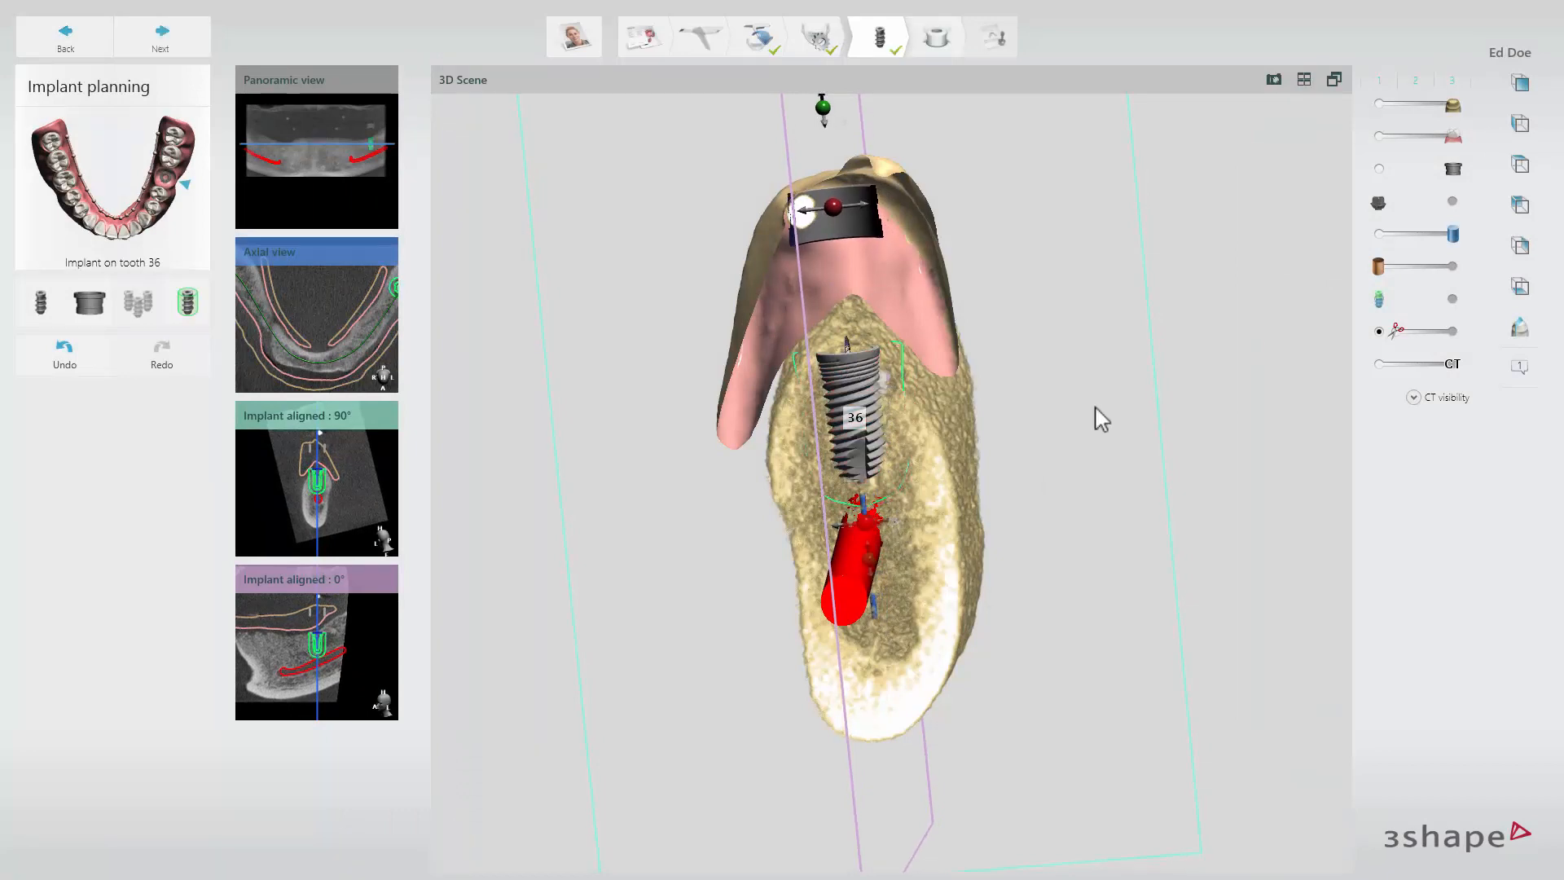
mouse_move(1412, 299)
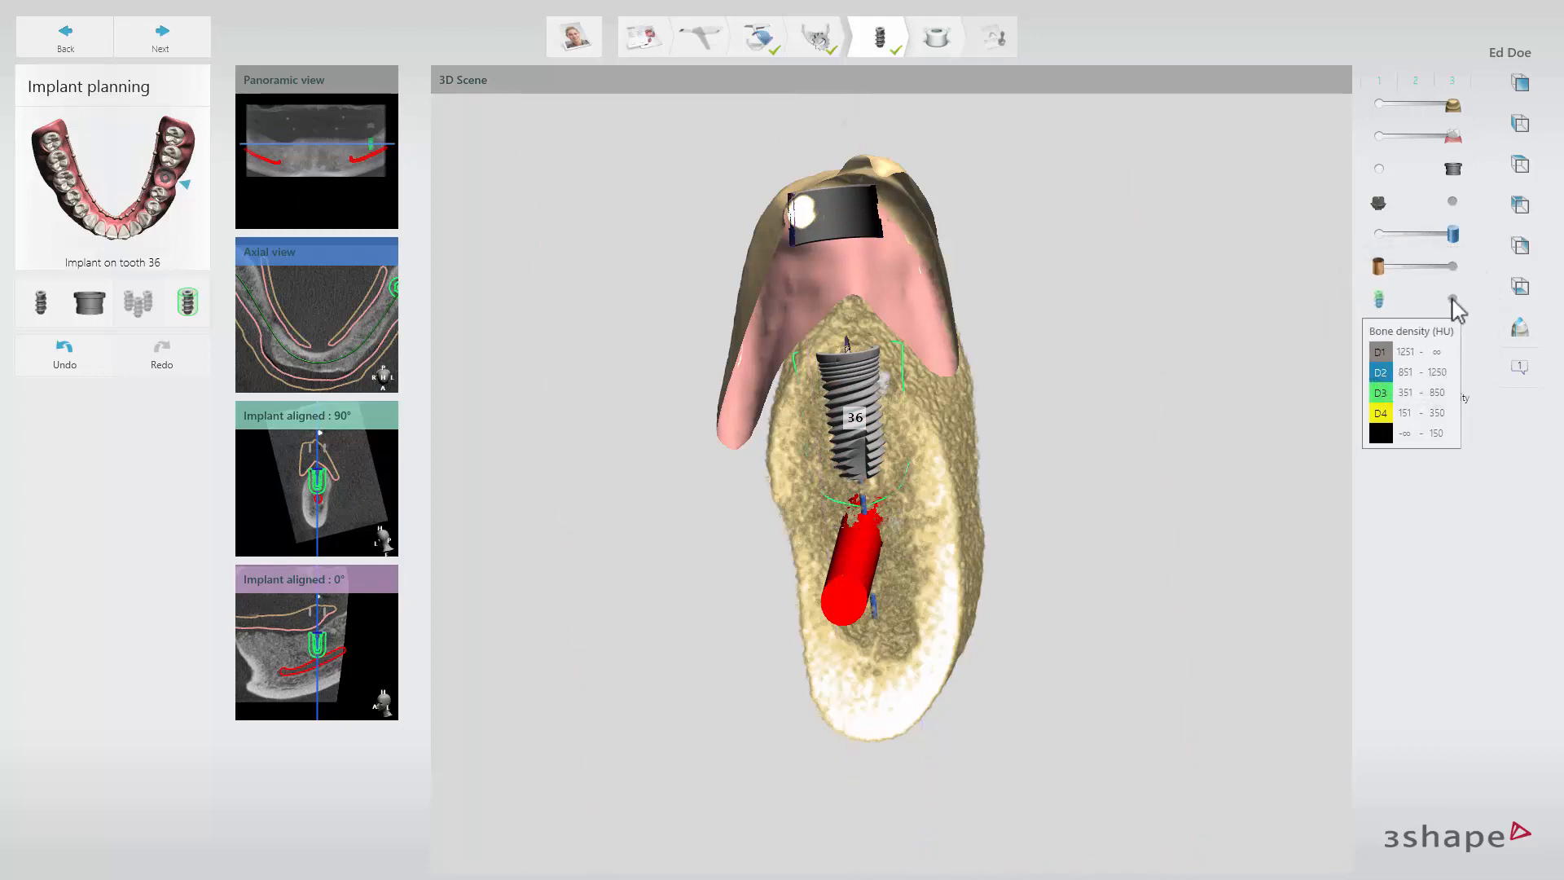
click(1452, 299)
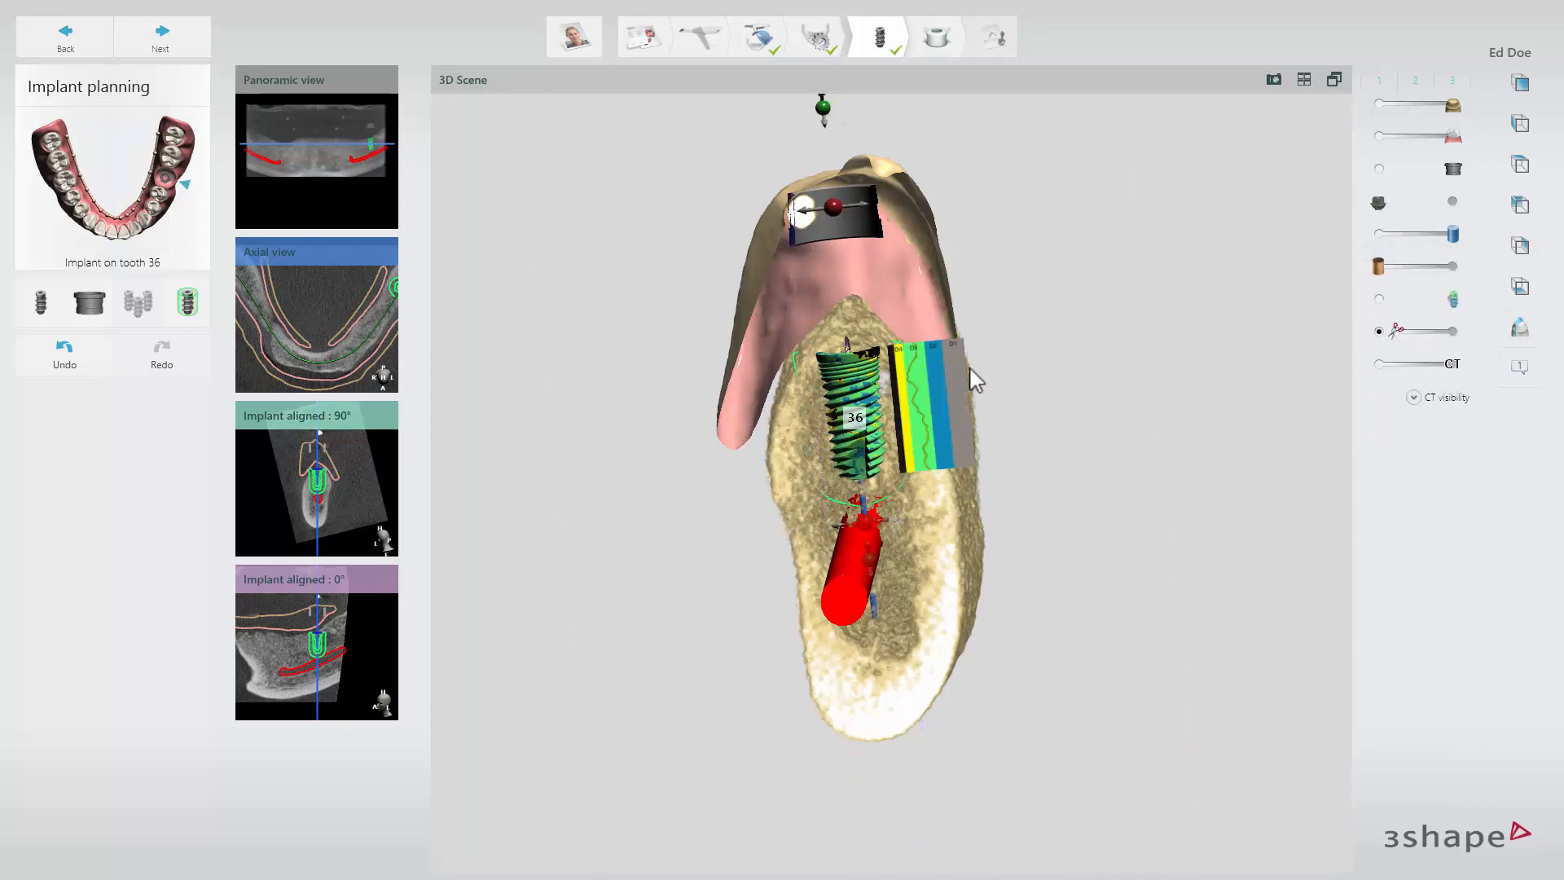
drag(857, 377, 859, 376)
right_drag(1051, 265, 1065, 450)
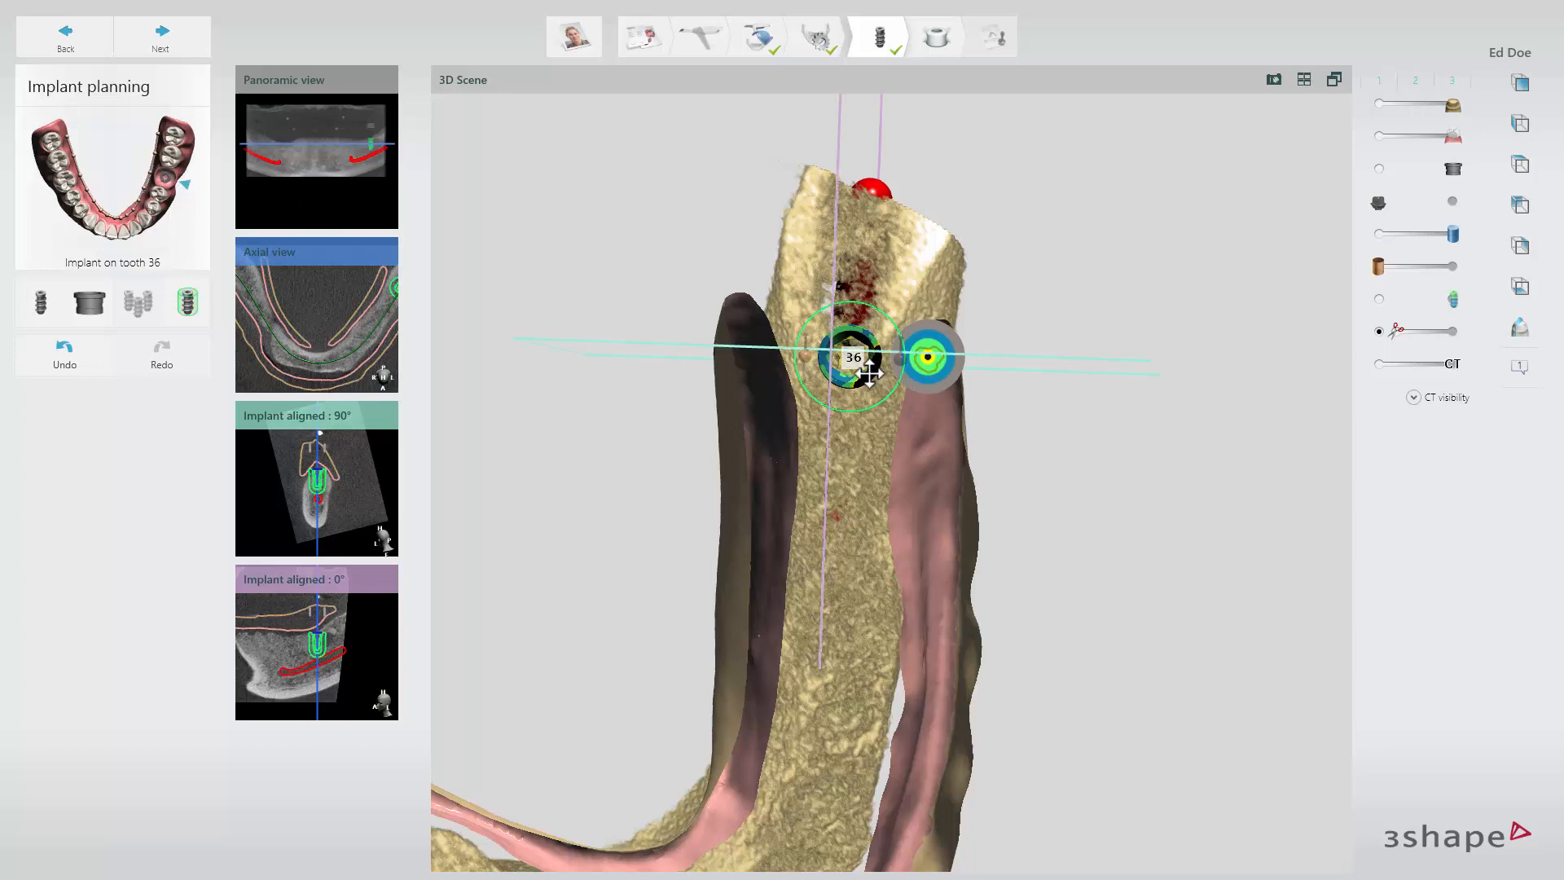
drag(870, 373, 870, 372)
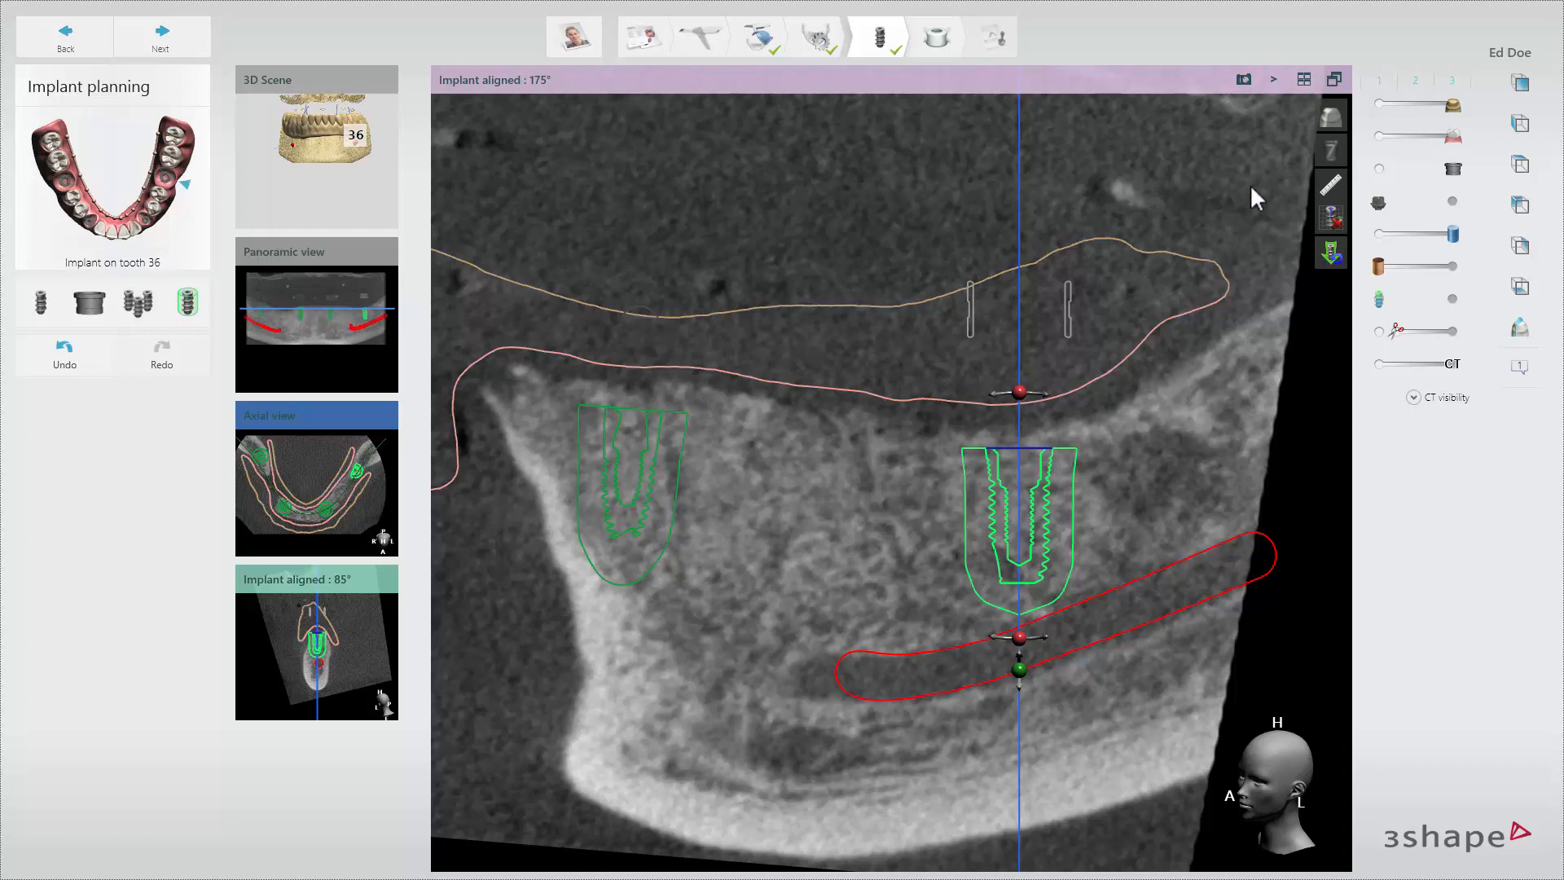
- Measure the distance from the tooth 36 implant's top centre to the bone crest and the bone density beside the implant
click(1322, 187)
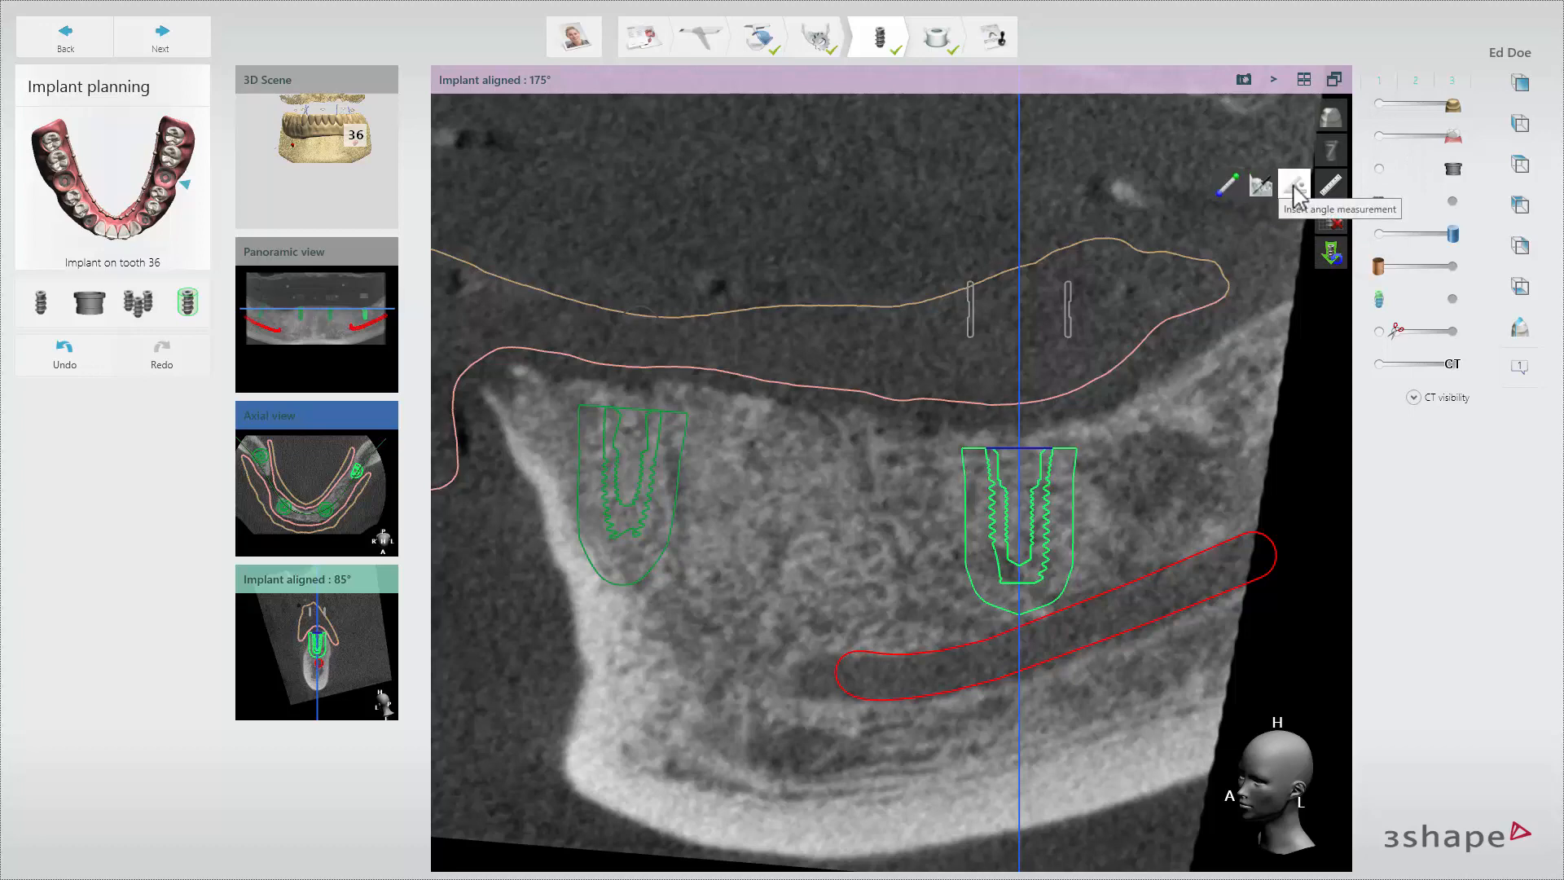
click(1228, 189)
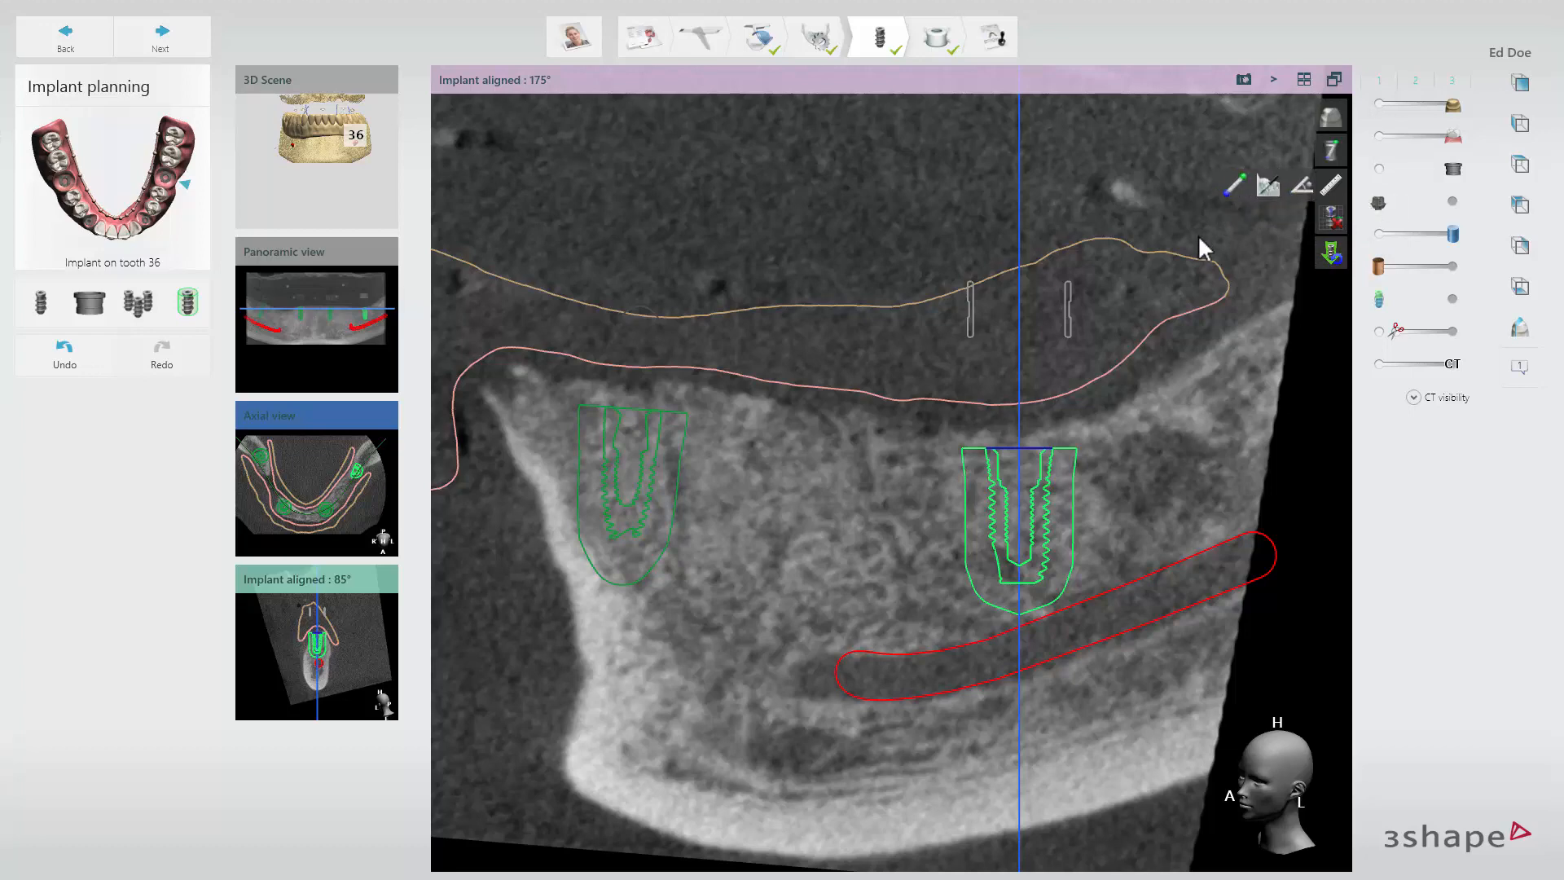
click(1018, 446)
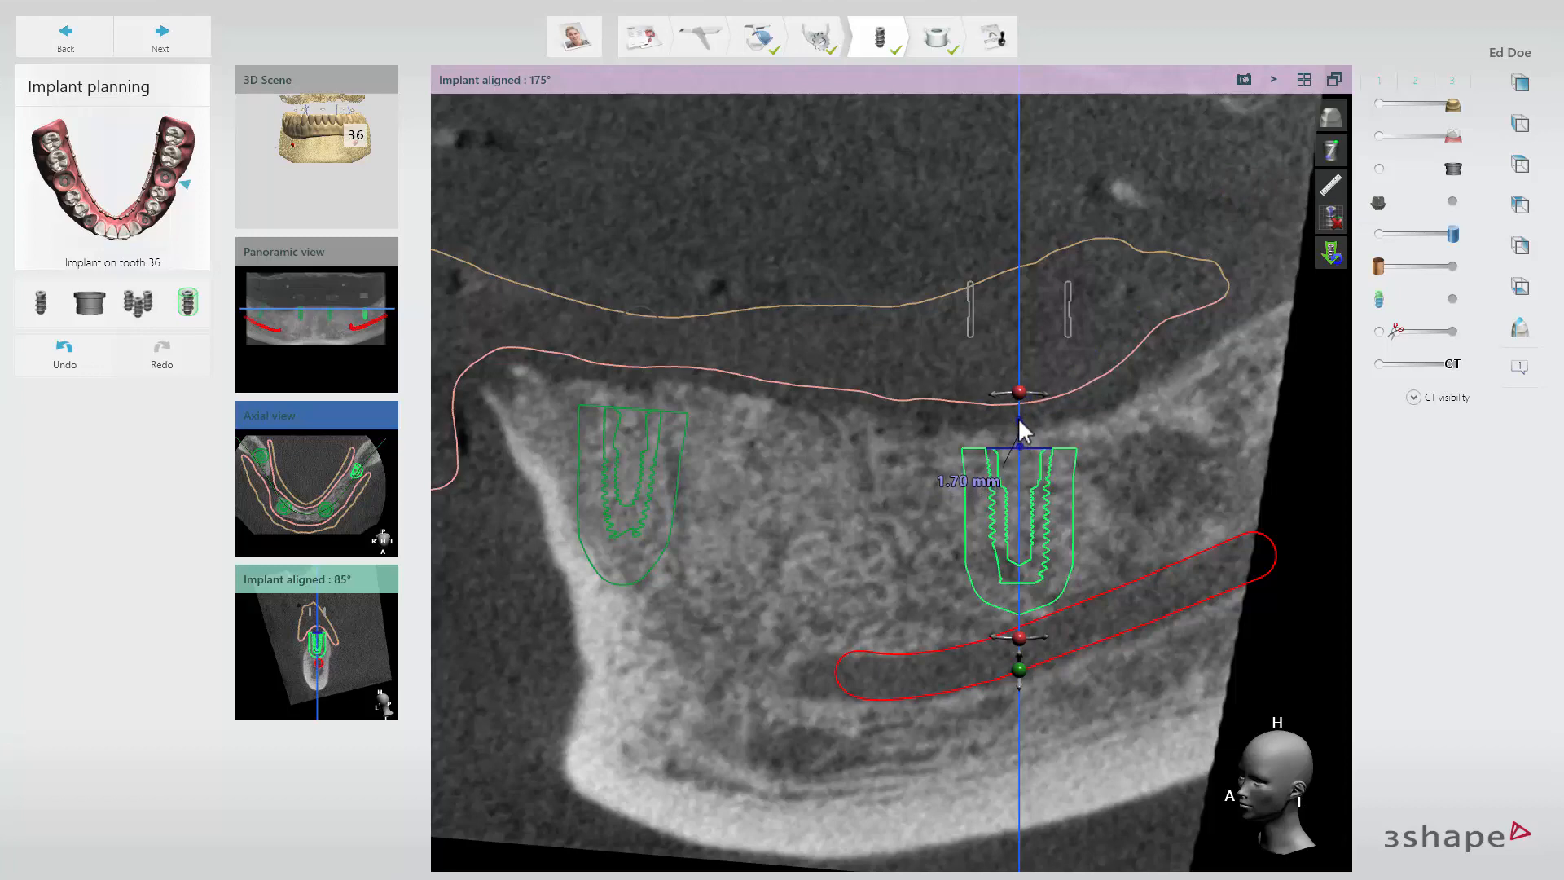
click(1019, 419)
click(1329, 185)
- Measure the angle between the long axes of the tooth 36 implant and the neighbouring implant
click(1321, 182)
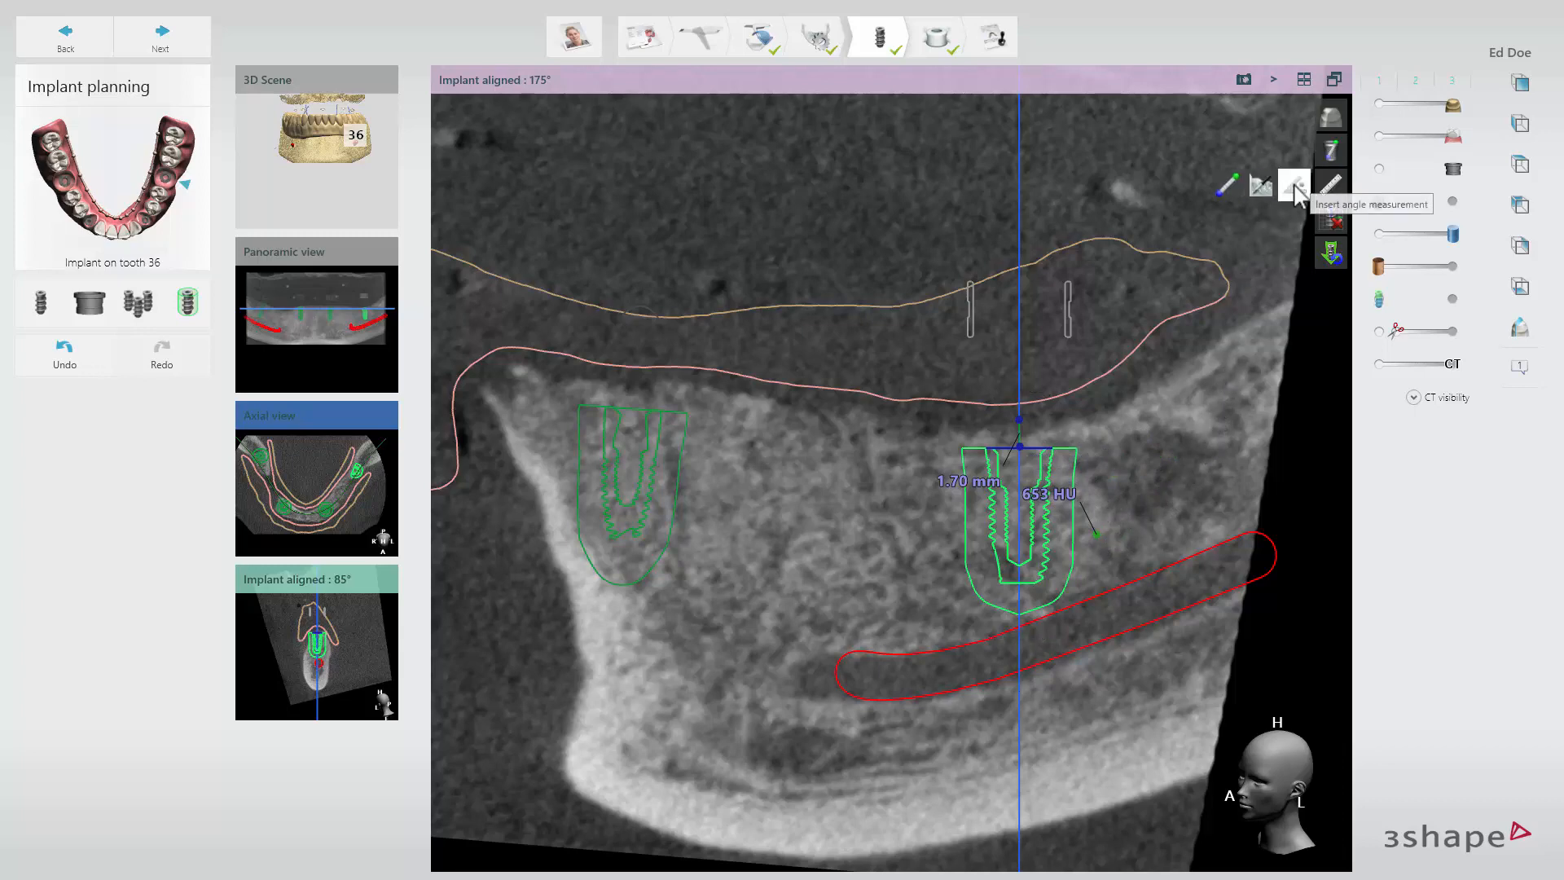
click(1293, 198)
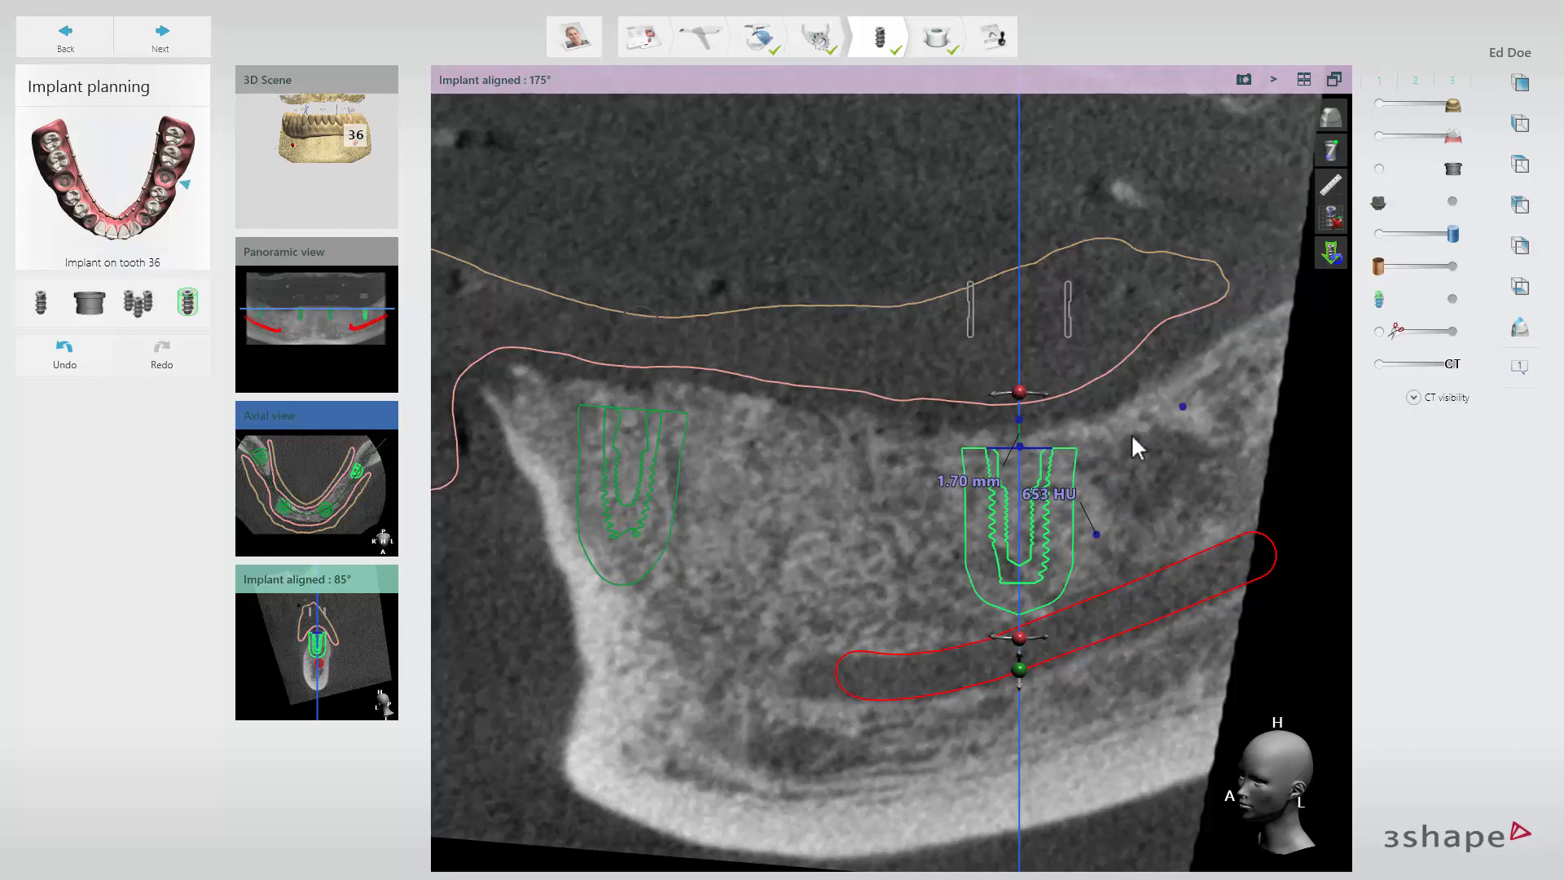
click(1019, 448)
click(1019, 613)
click(630, 410)
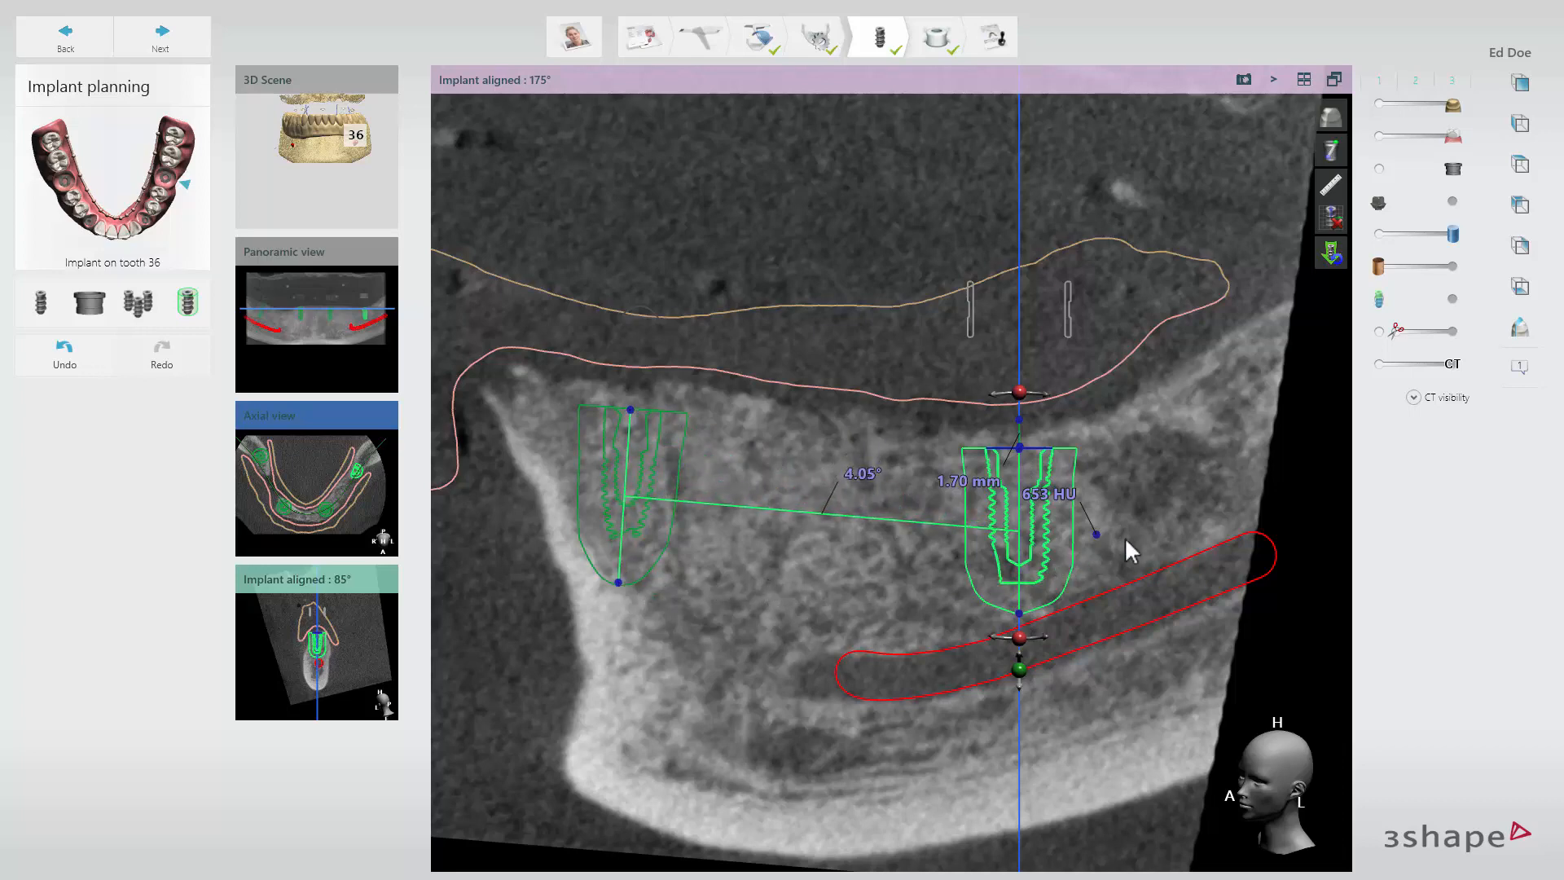
- Remove all measurements from the enlarged slice and switch it from implant alignment to the tangential view
click(1332, 153)
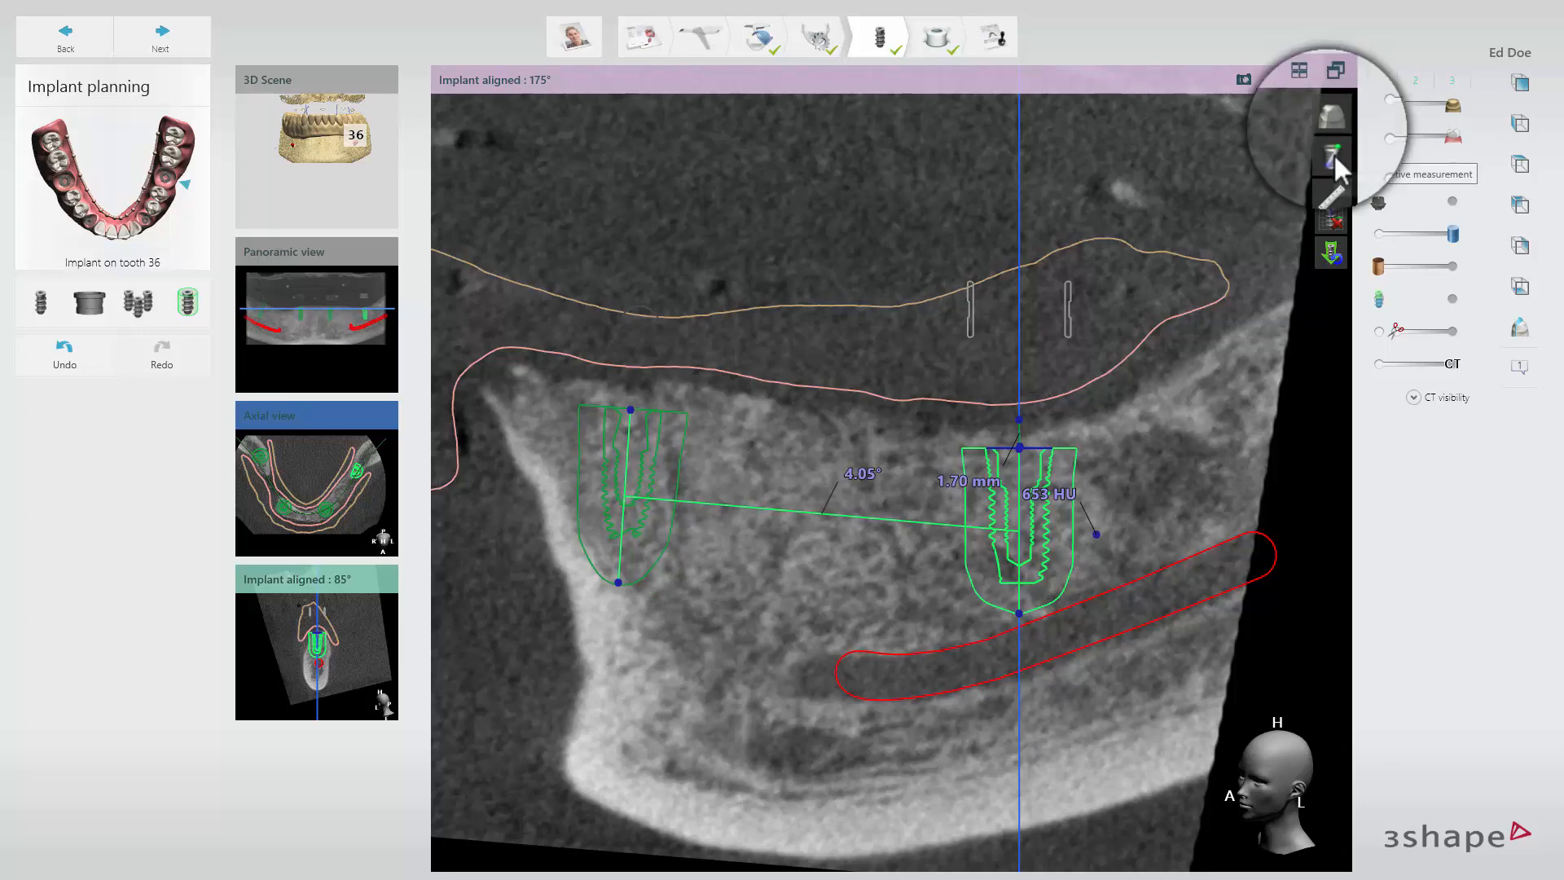
key(Delete)
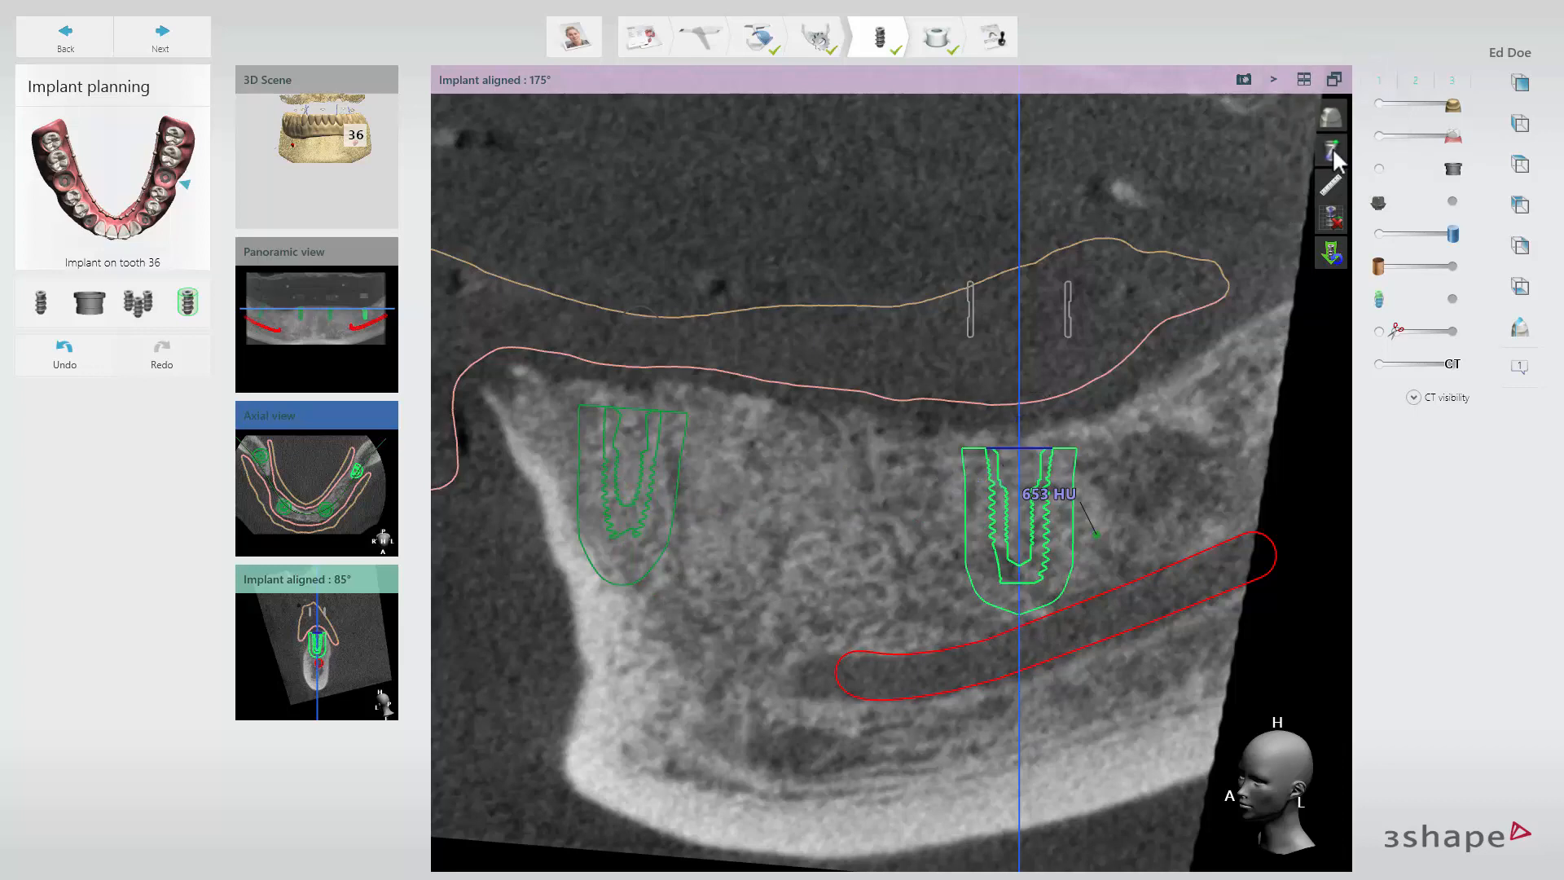
click(1333, 154)
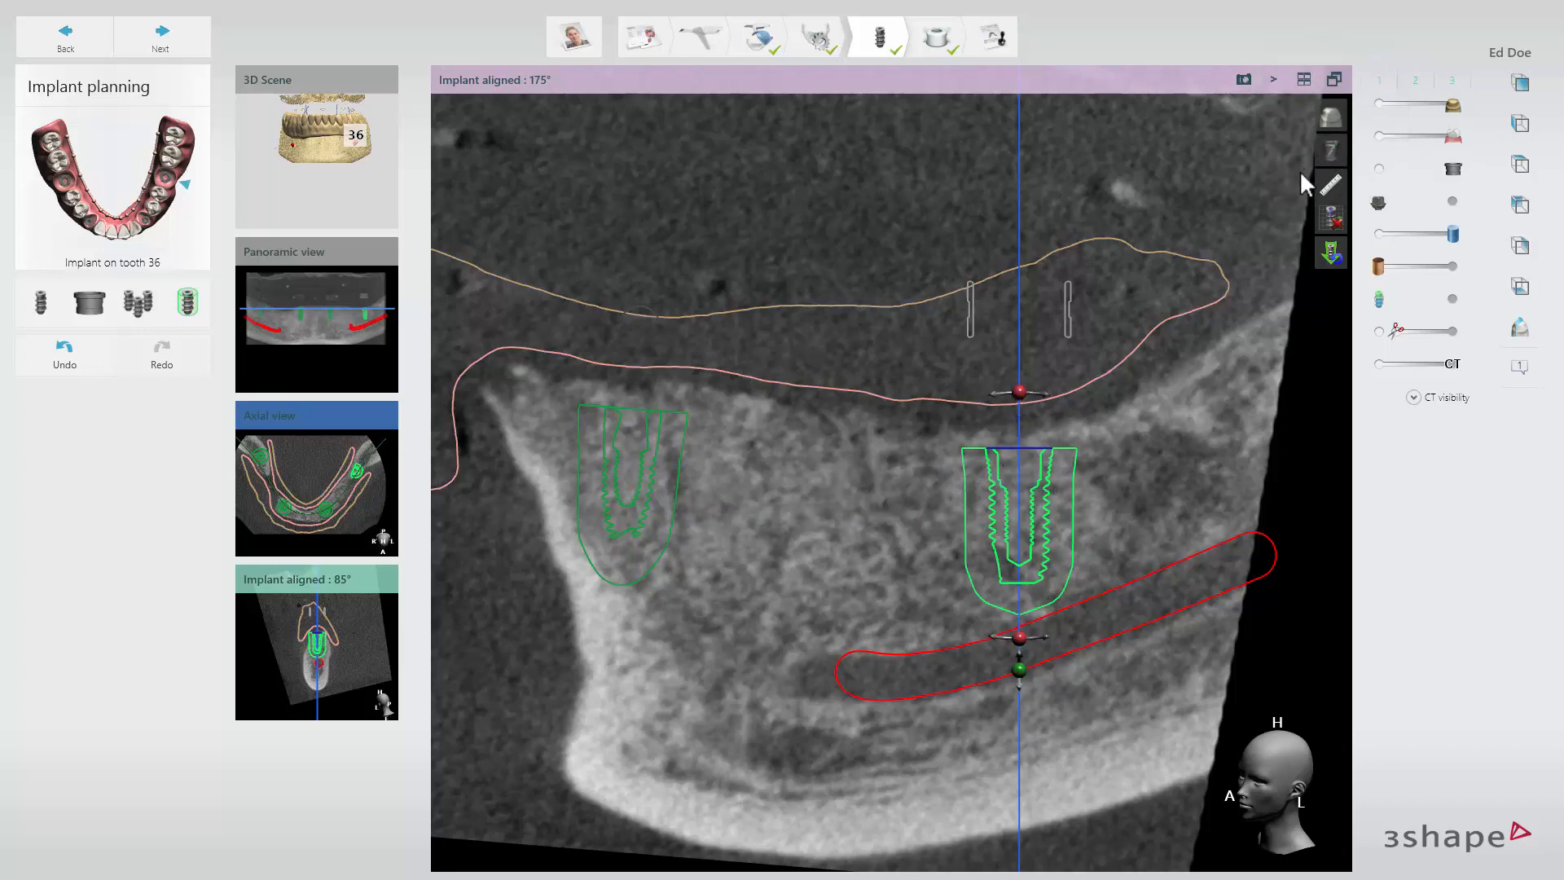
click(1330, 218)
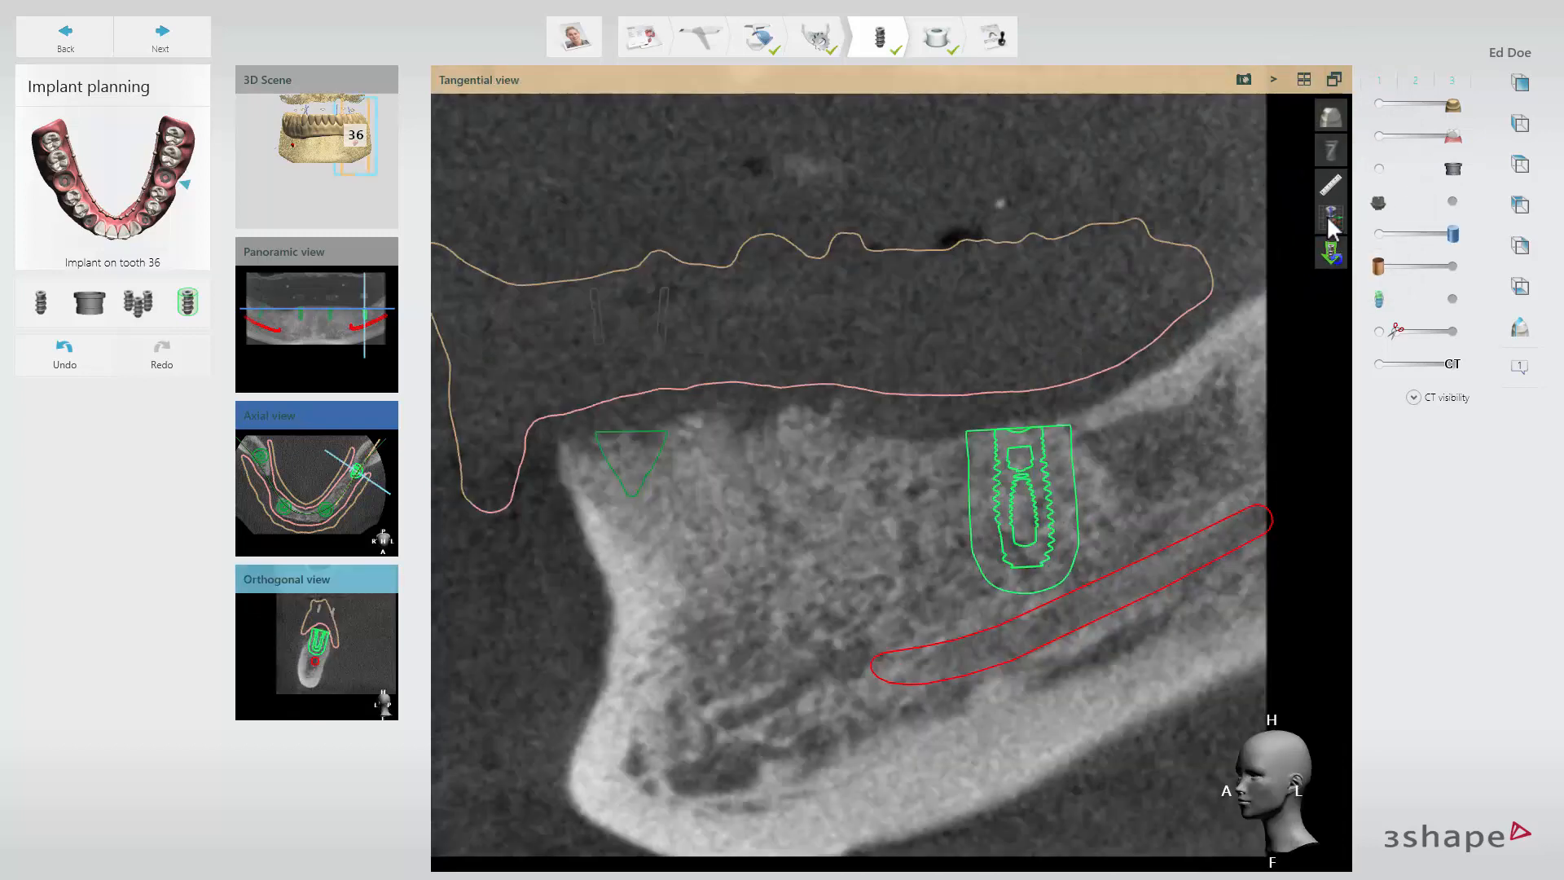
- Change the implant placement mode and reposition the tooth 36 implant and its axis on the tangential slice
click(1329, 220)
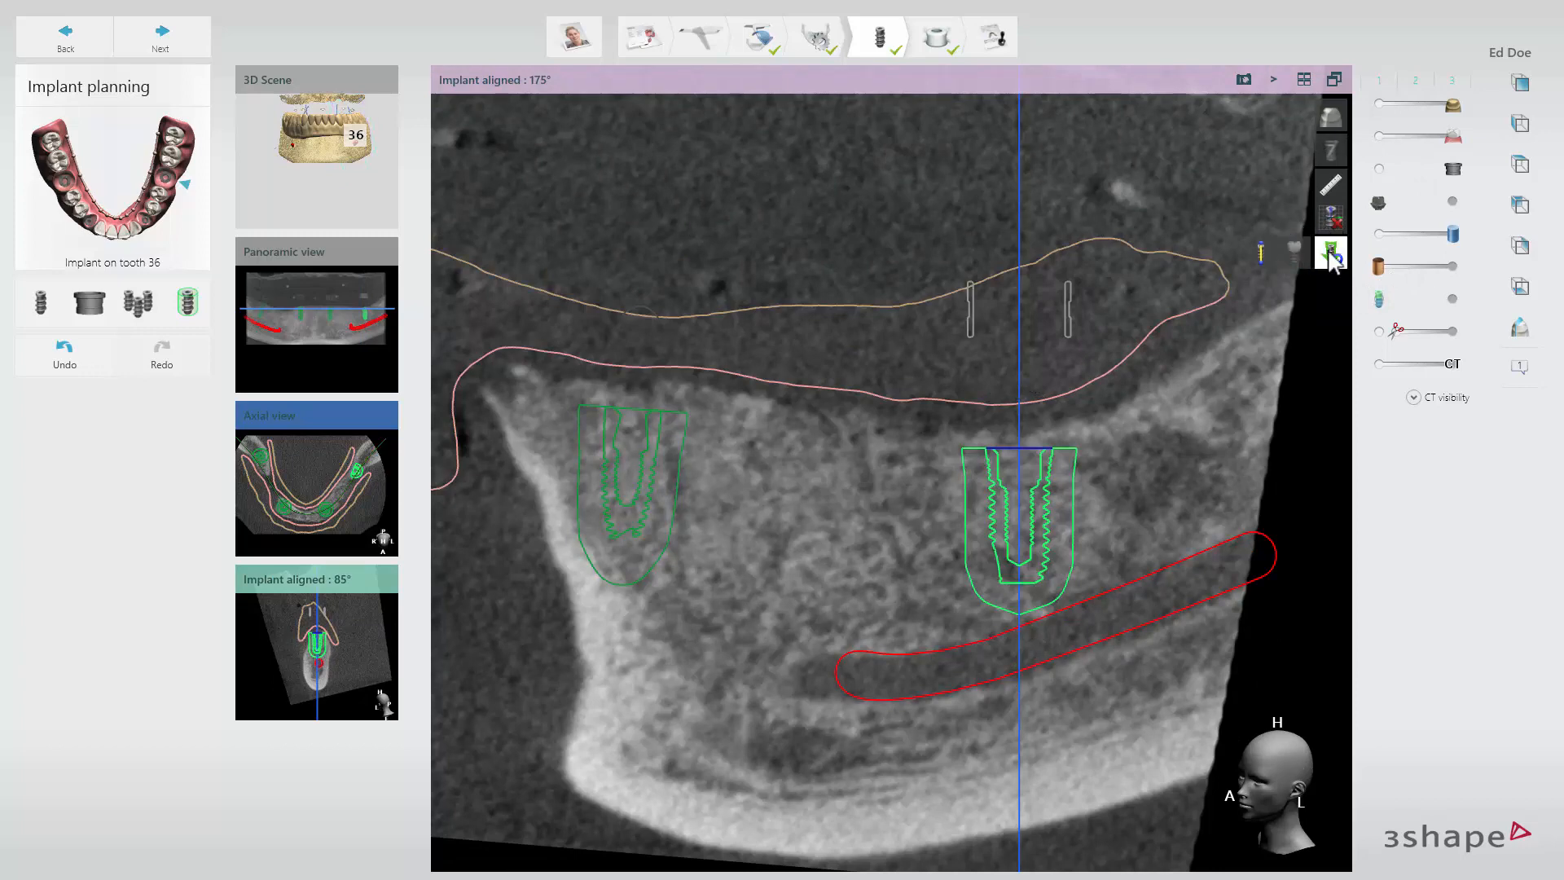
click(1328, 249)
click(1262, 255)
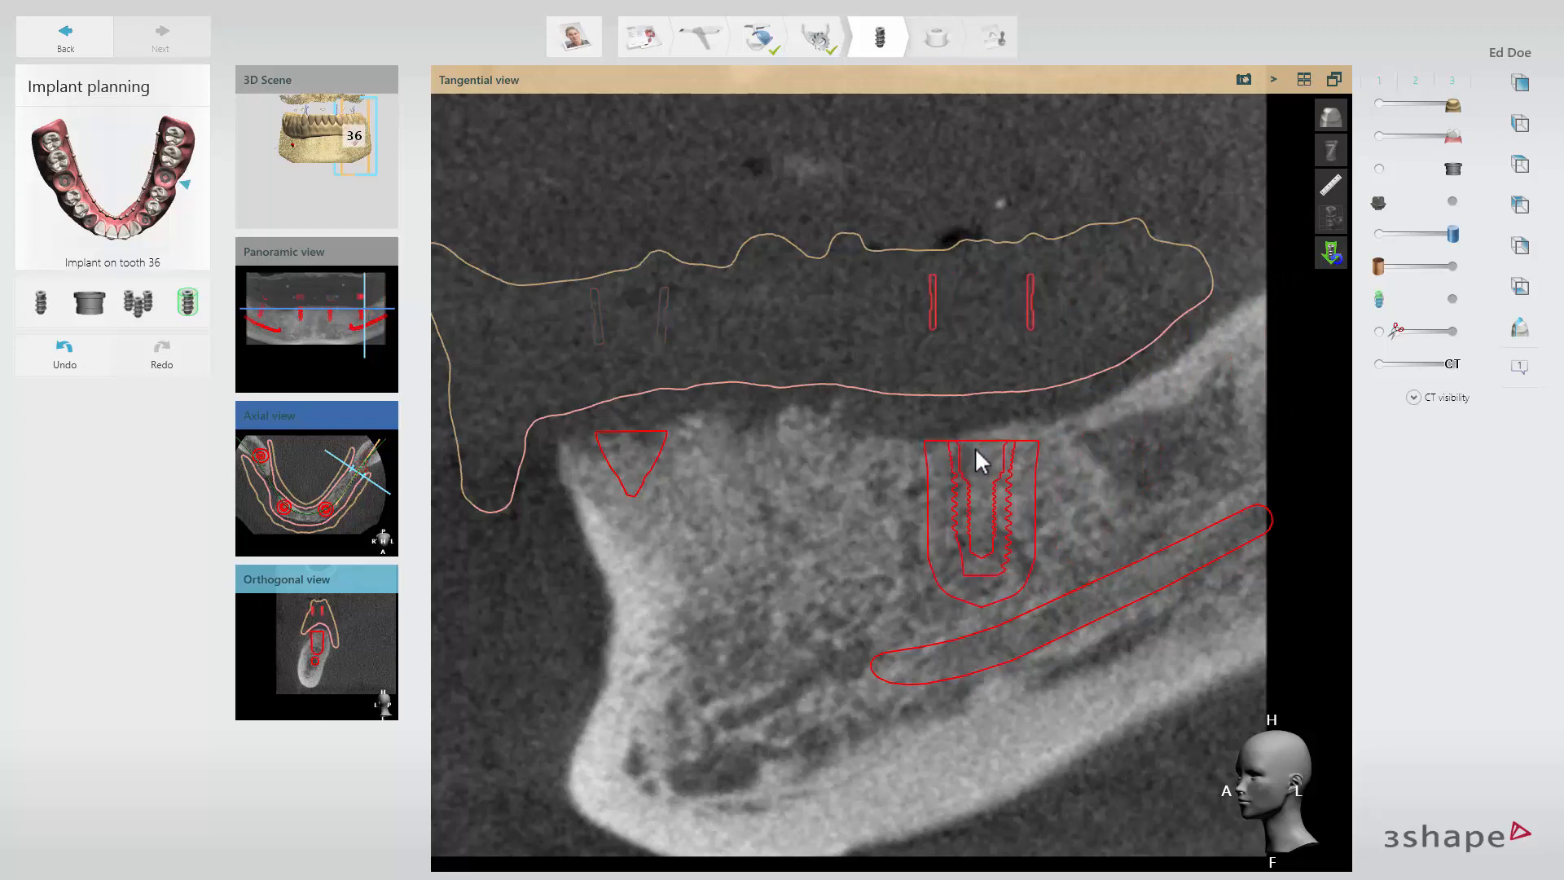
click(974, 441)
drag(985, 484, 988, 395)
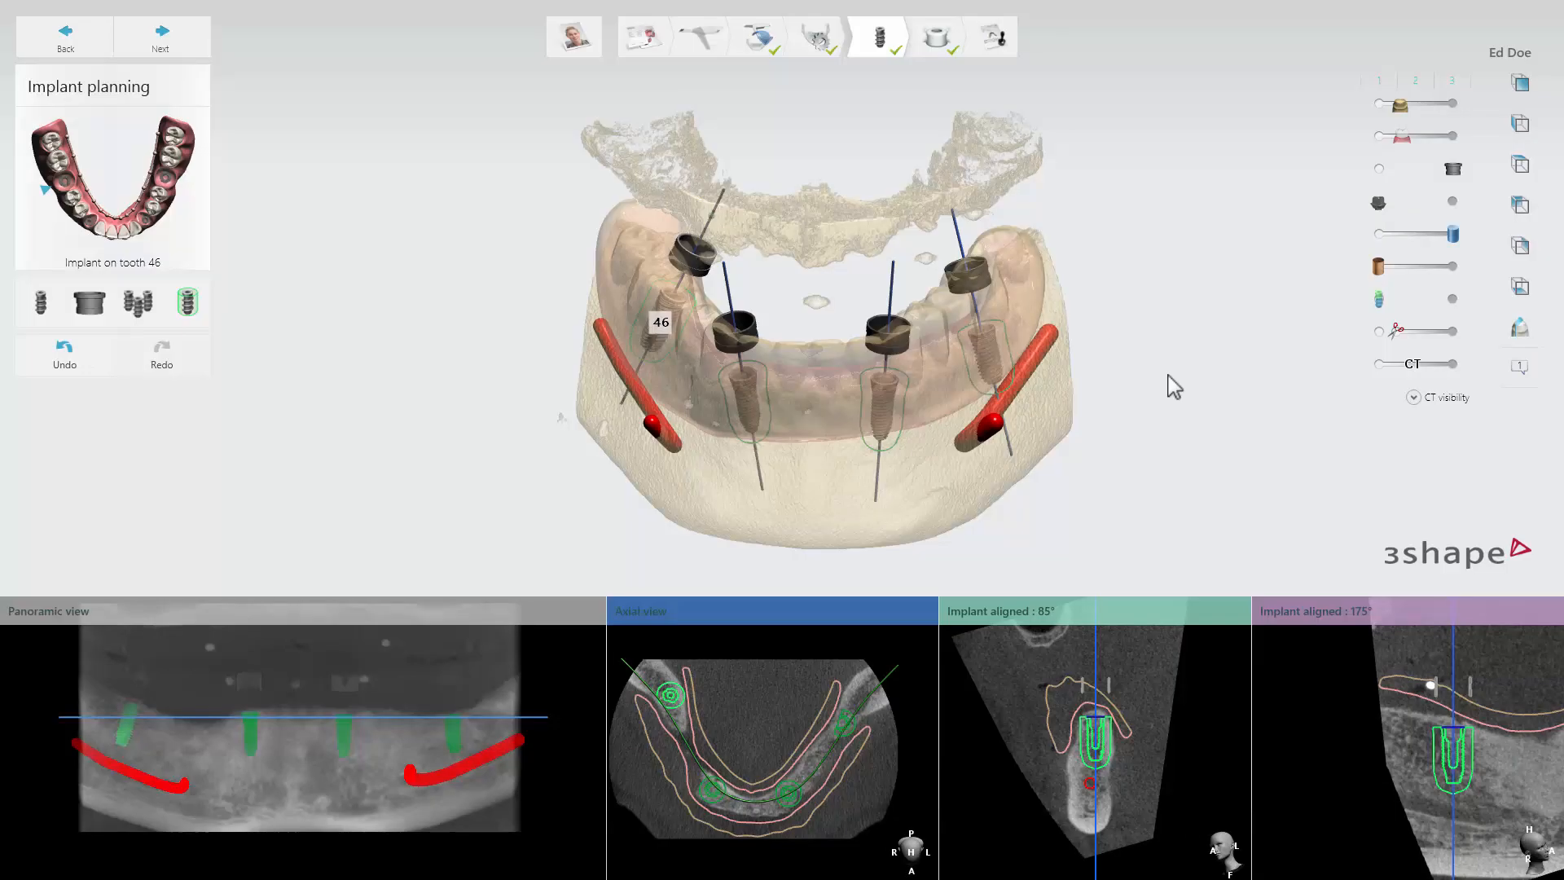
- Measure the tooth 46 implant's distance to the other implants and to the nerve in the 3D scene
right_click(1174, 386)
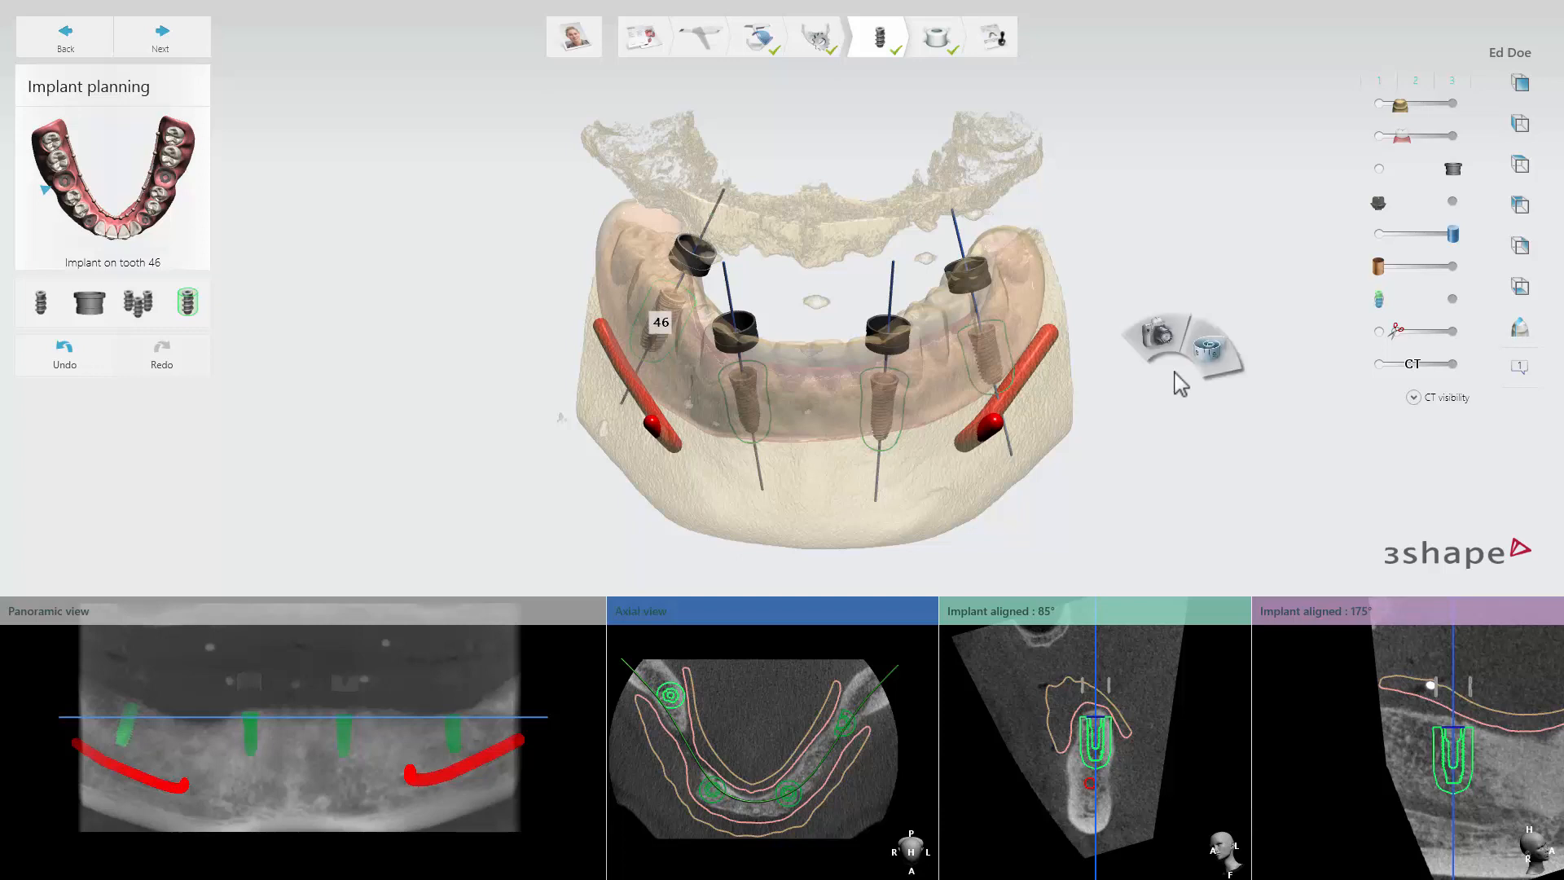
mouse_move(1221, 364)
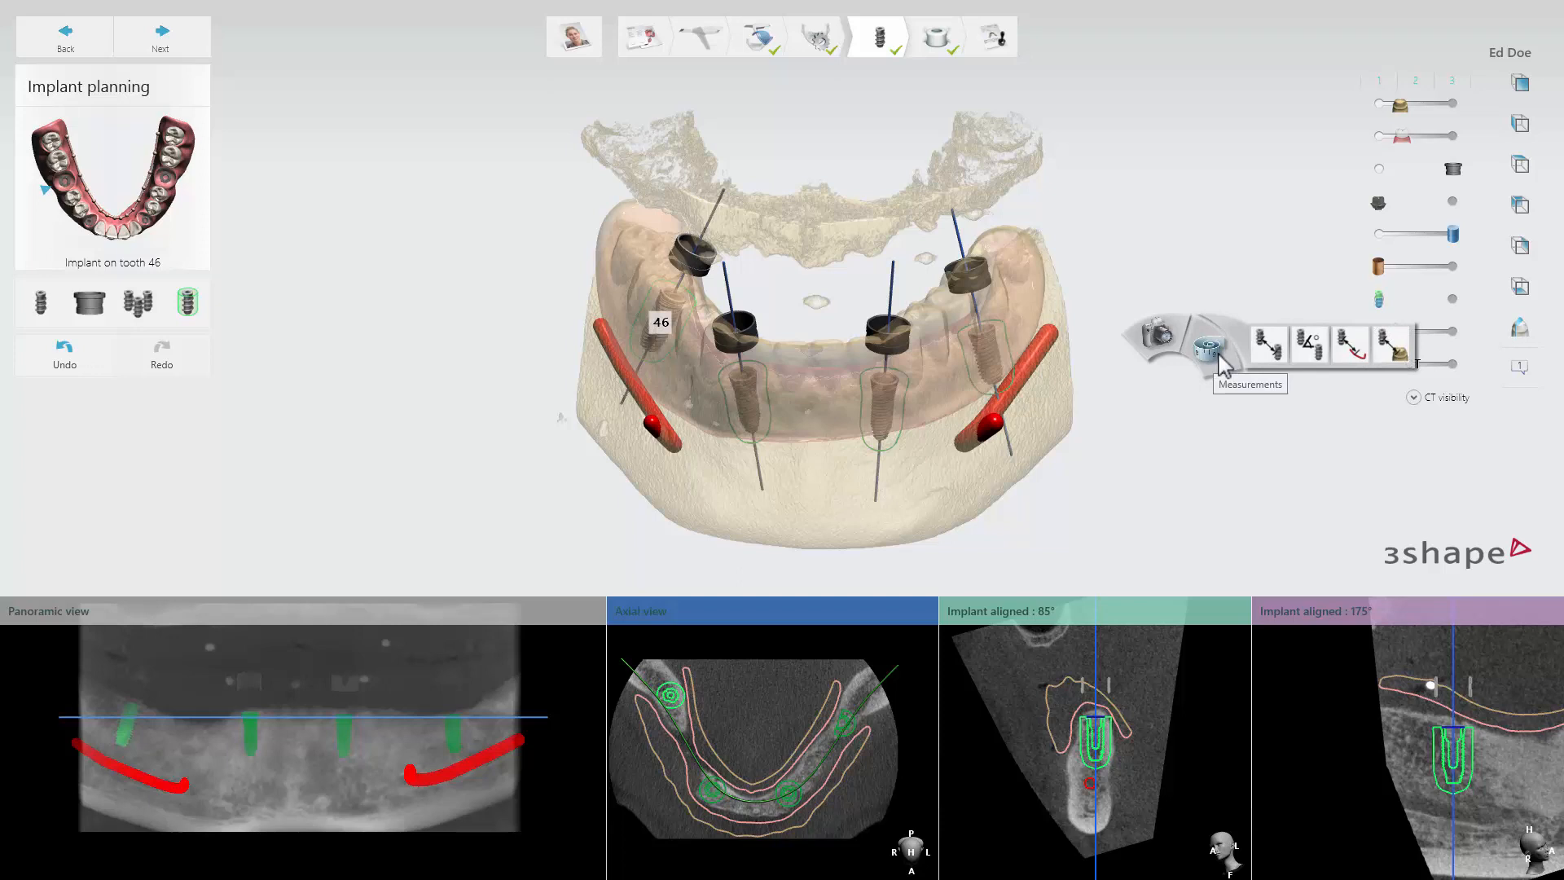
click(1264, 350)
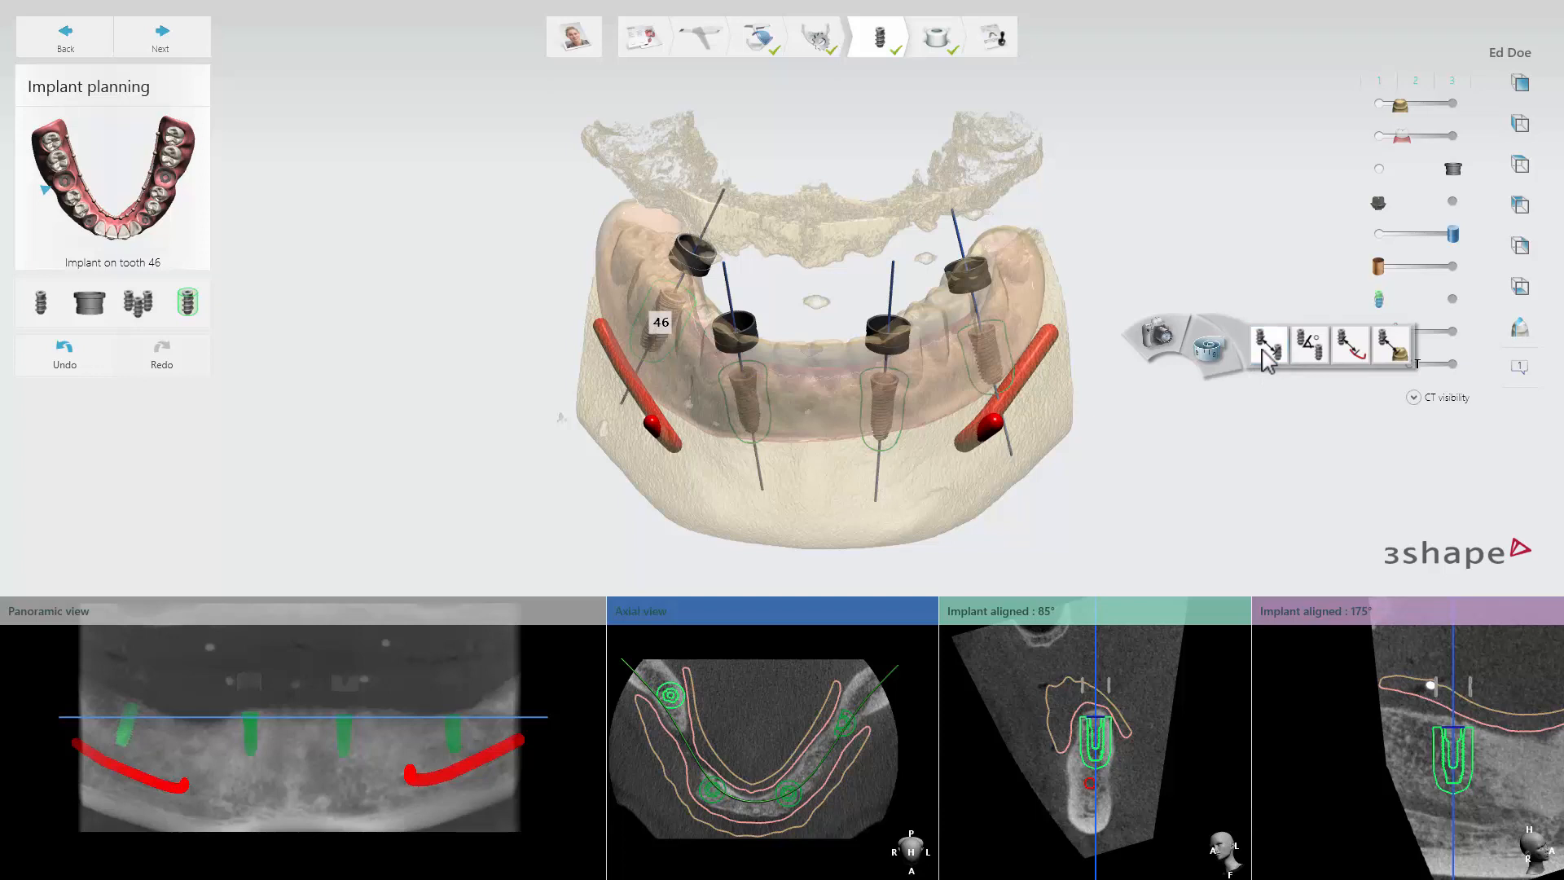
click(1345, 357)
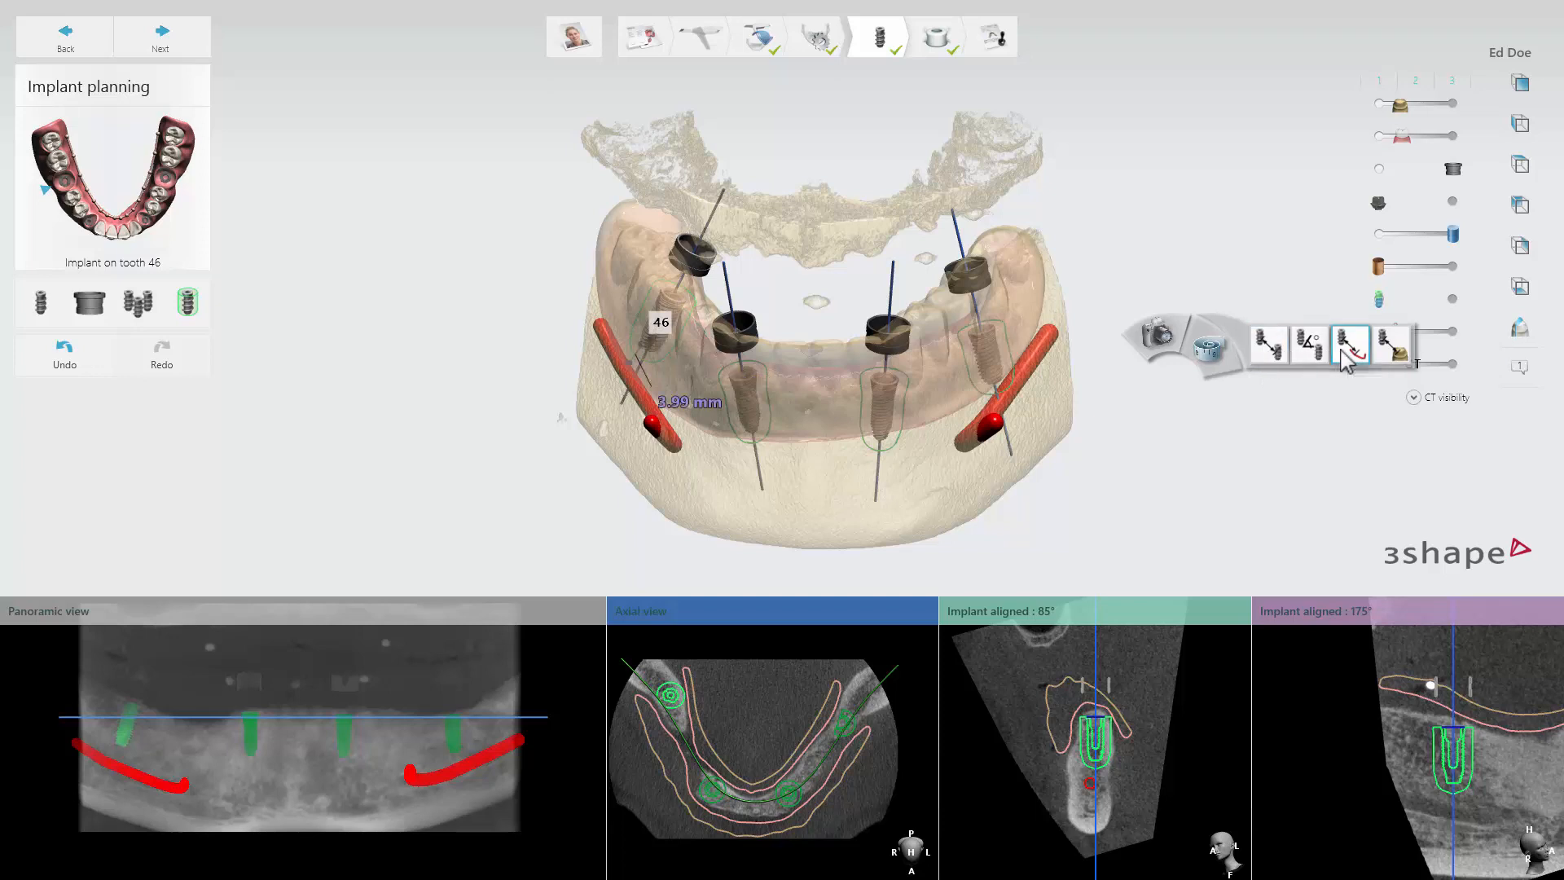
click(1349, 354)
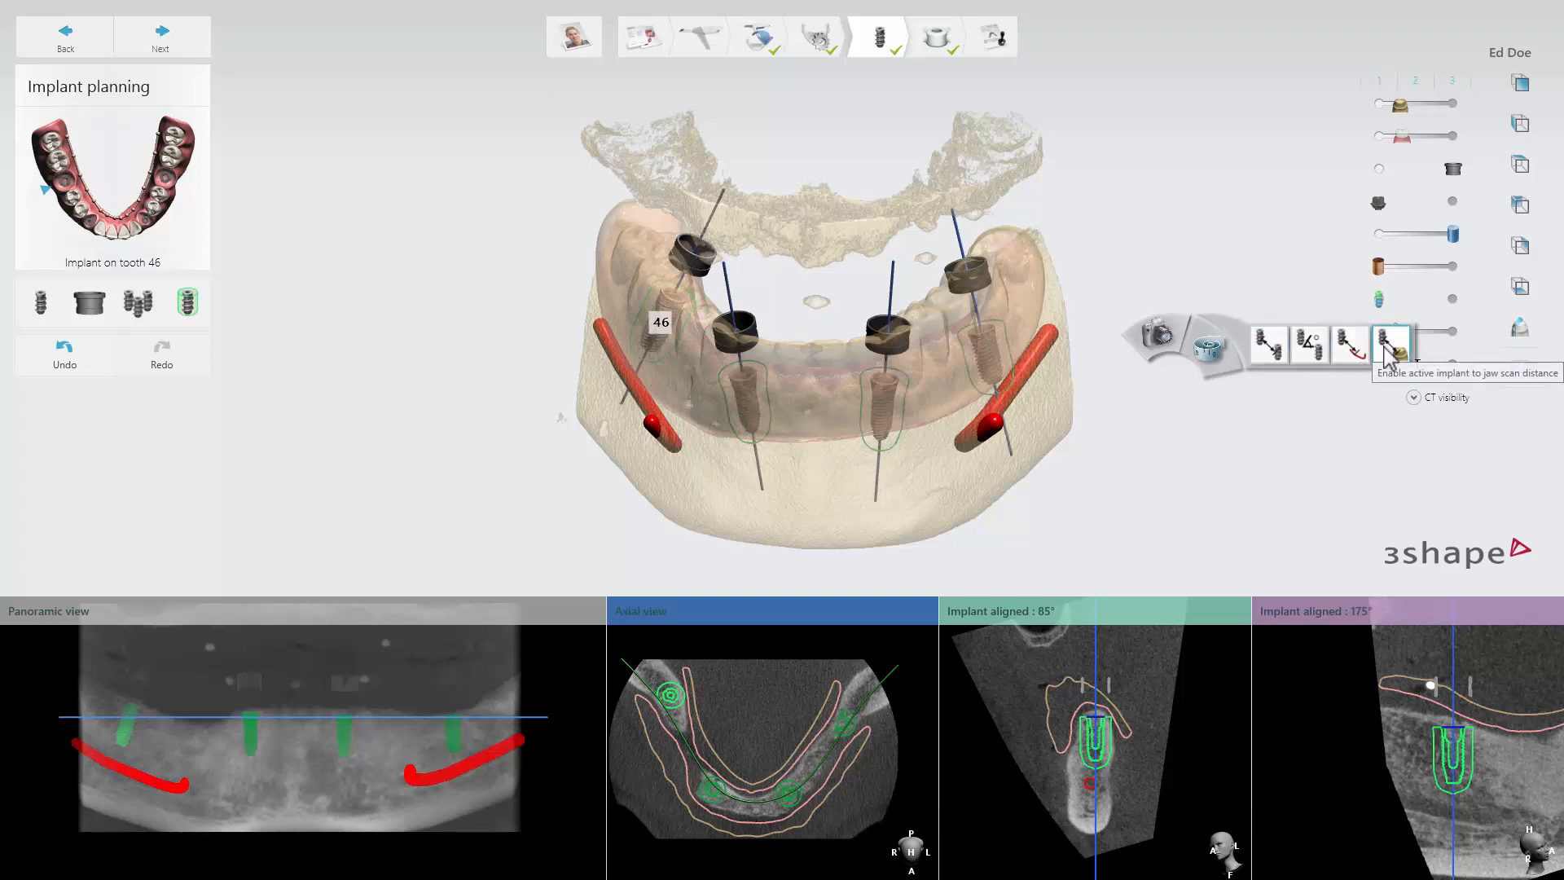
- Check the tooth 46 implant's distance to the jaw scan and the angles between the implants
click(1390, 355)
click(1390, 355)
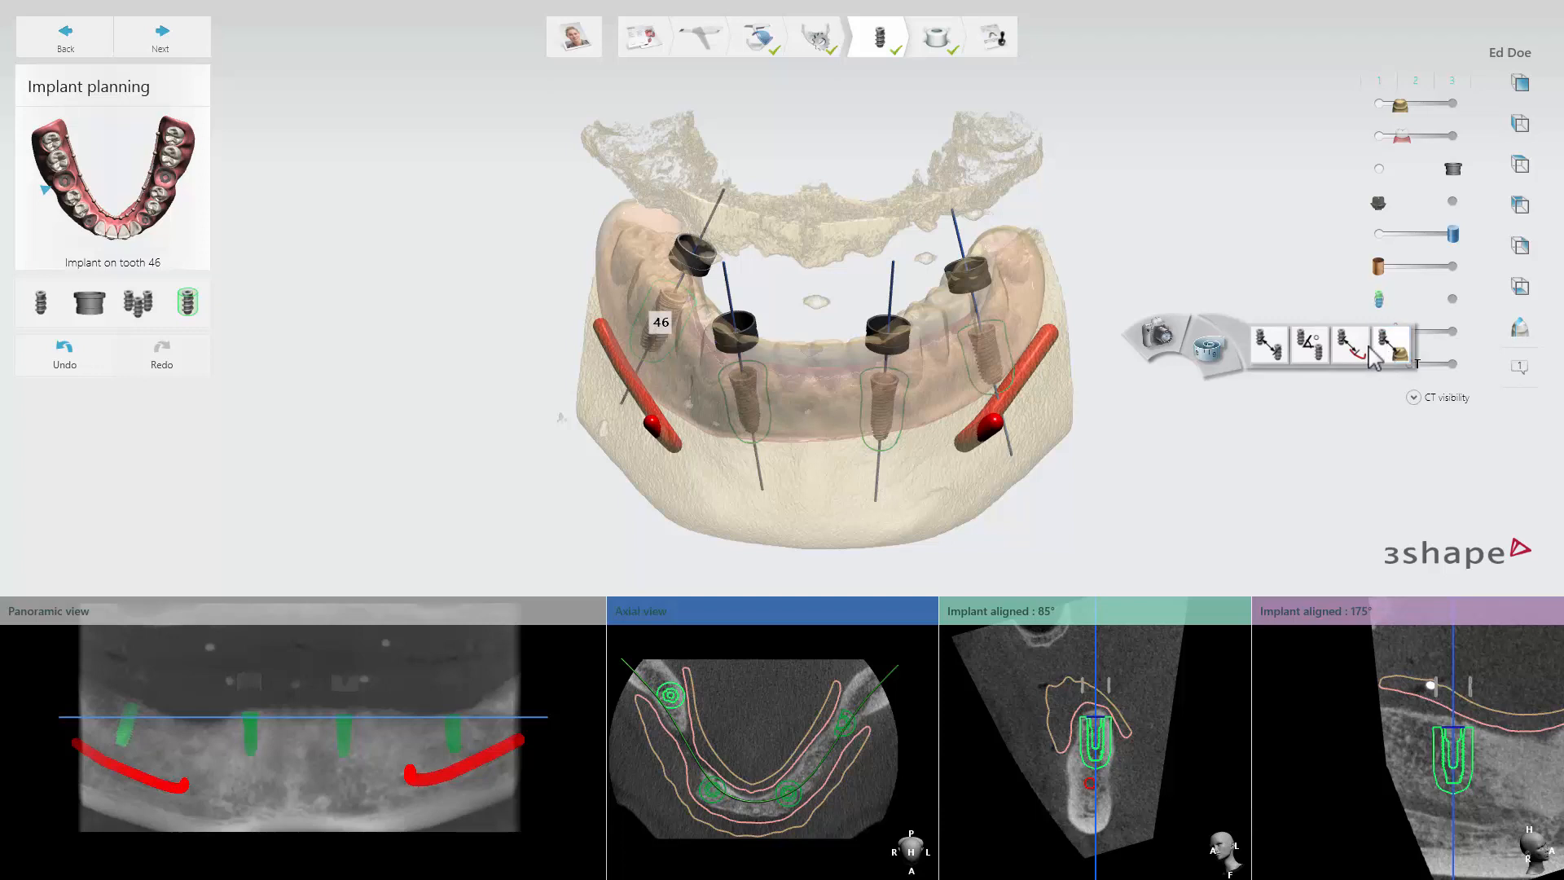
click(1312, 352)
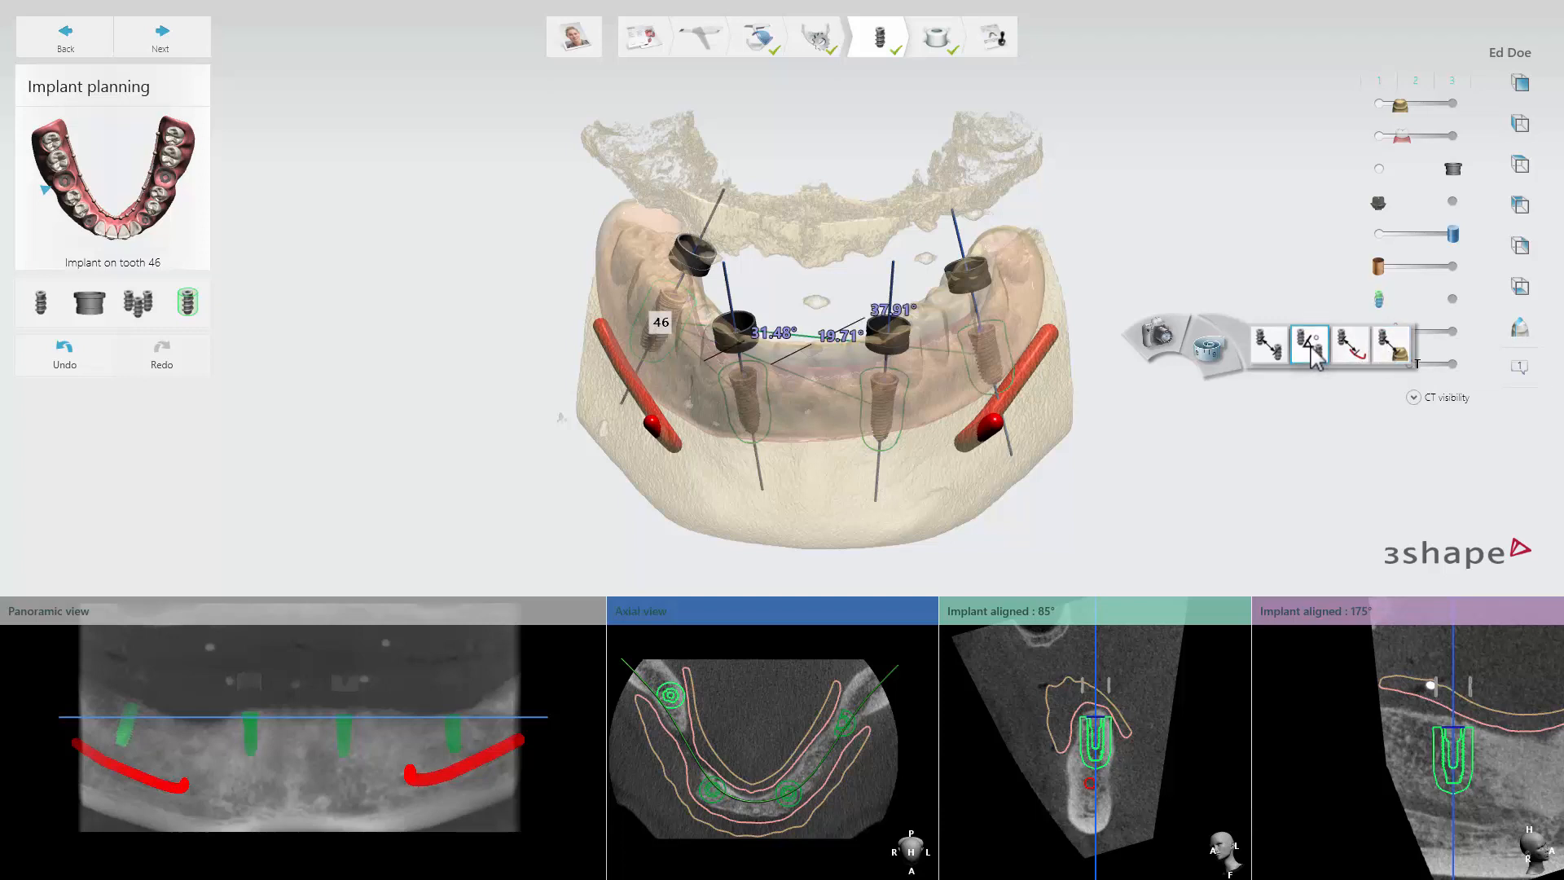
click(1313, 357)
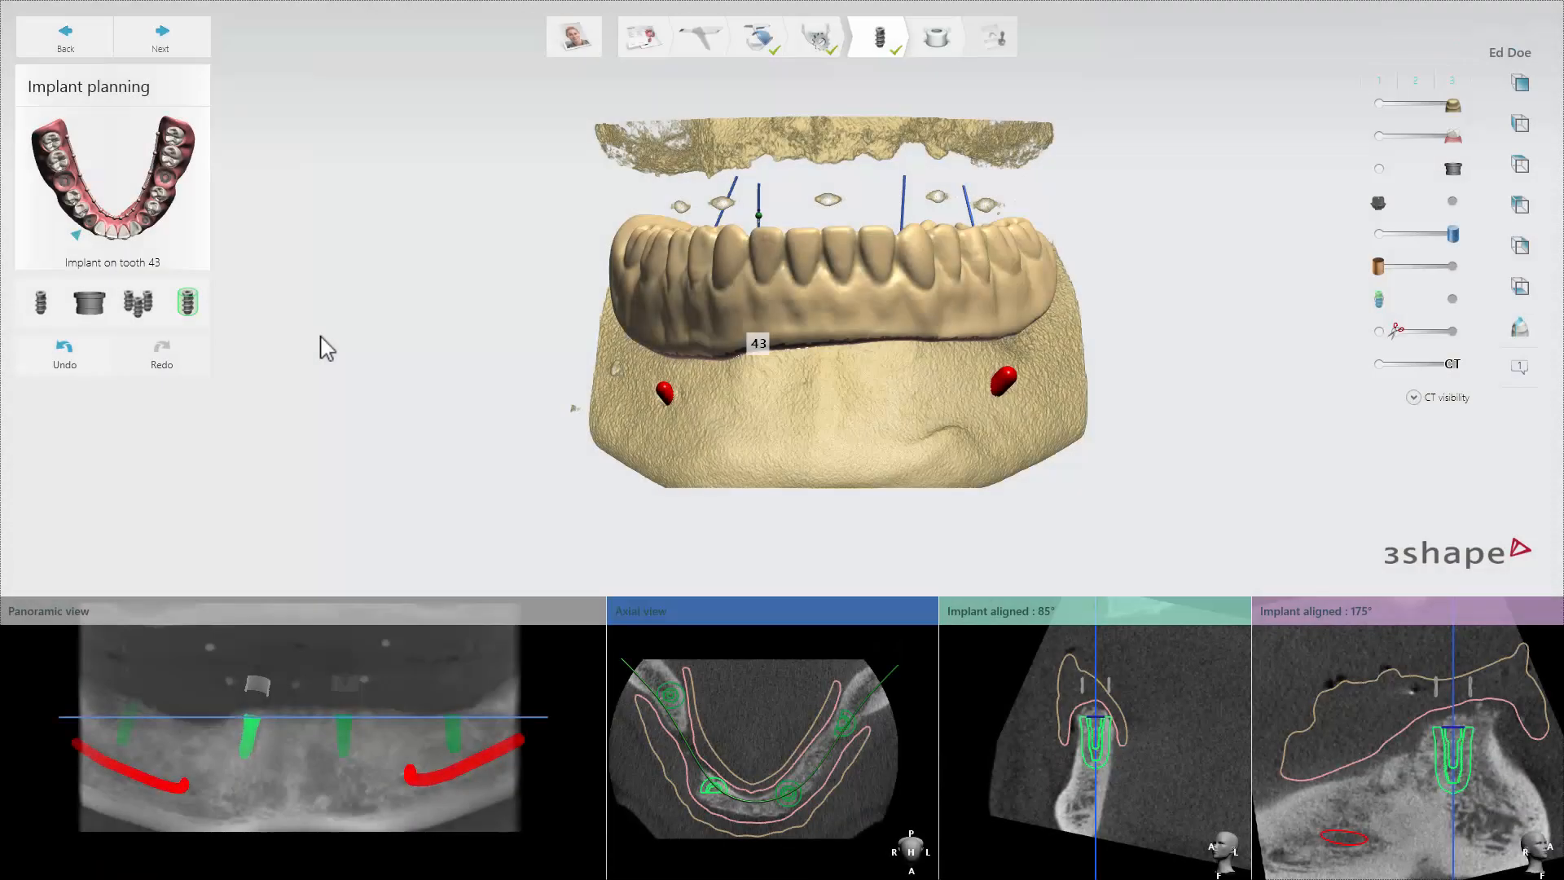
- Make the tooth 43 and tooth 33 implants parallel, with the tooth 33 implant as the reference
click(139, 305)
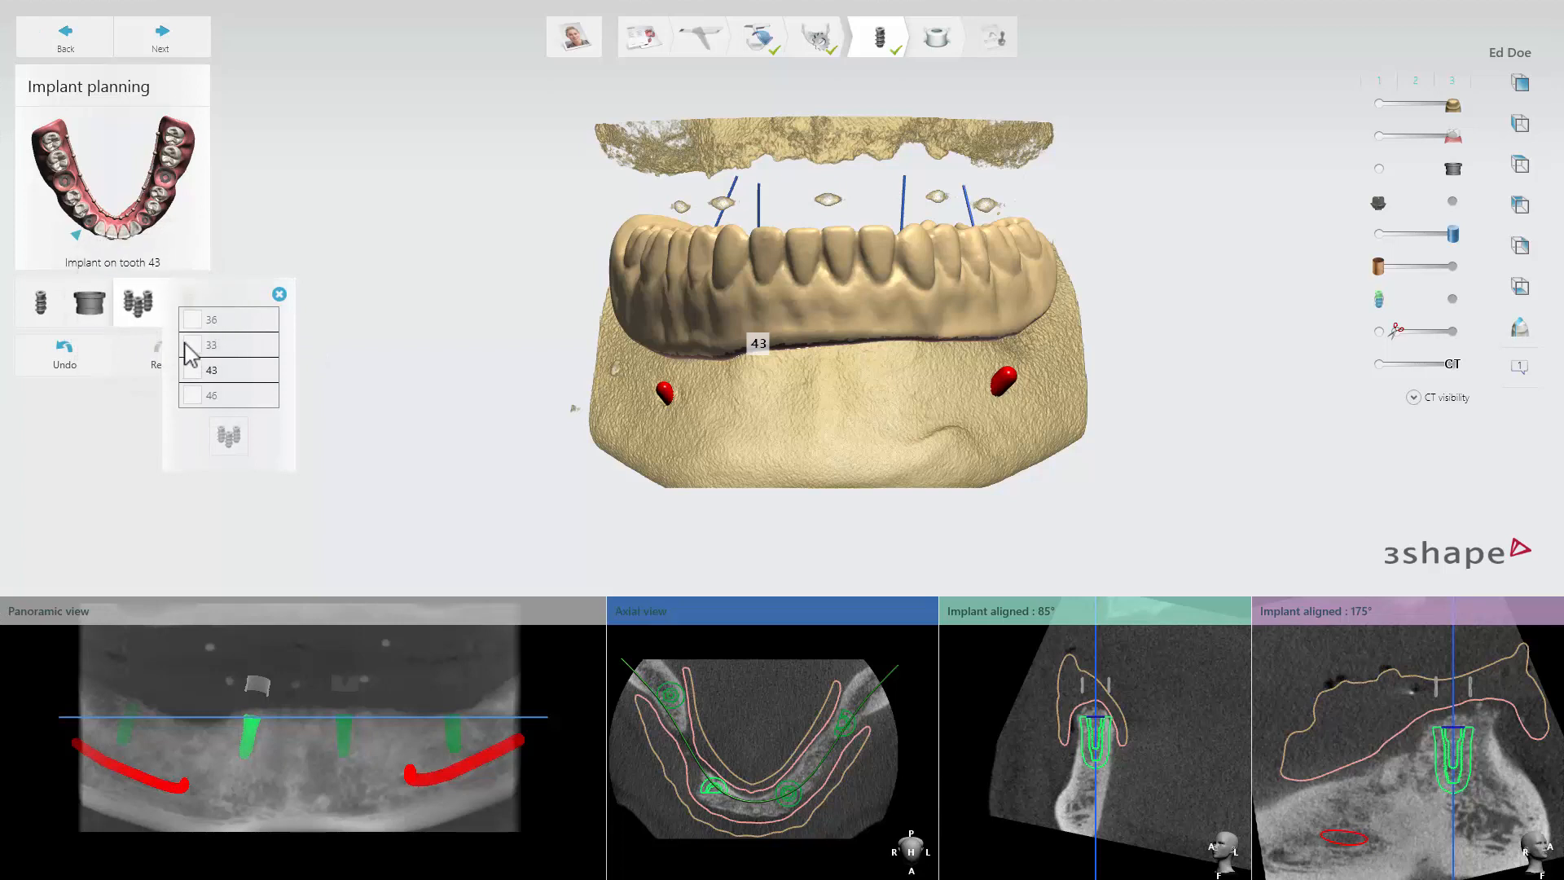
click(190, 346)
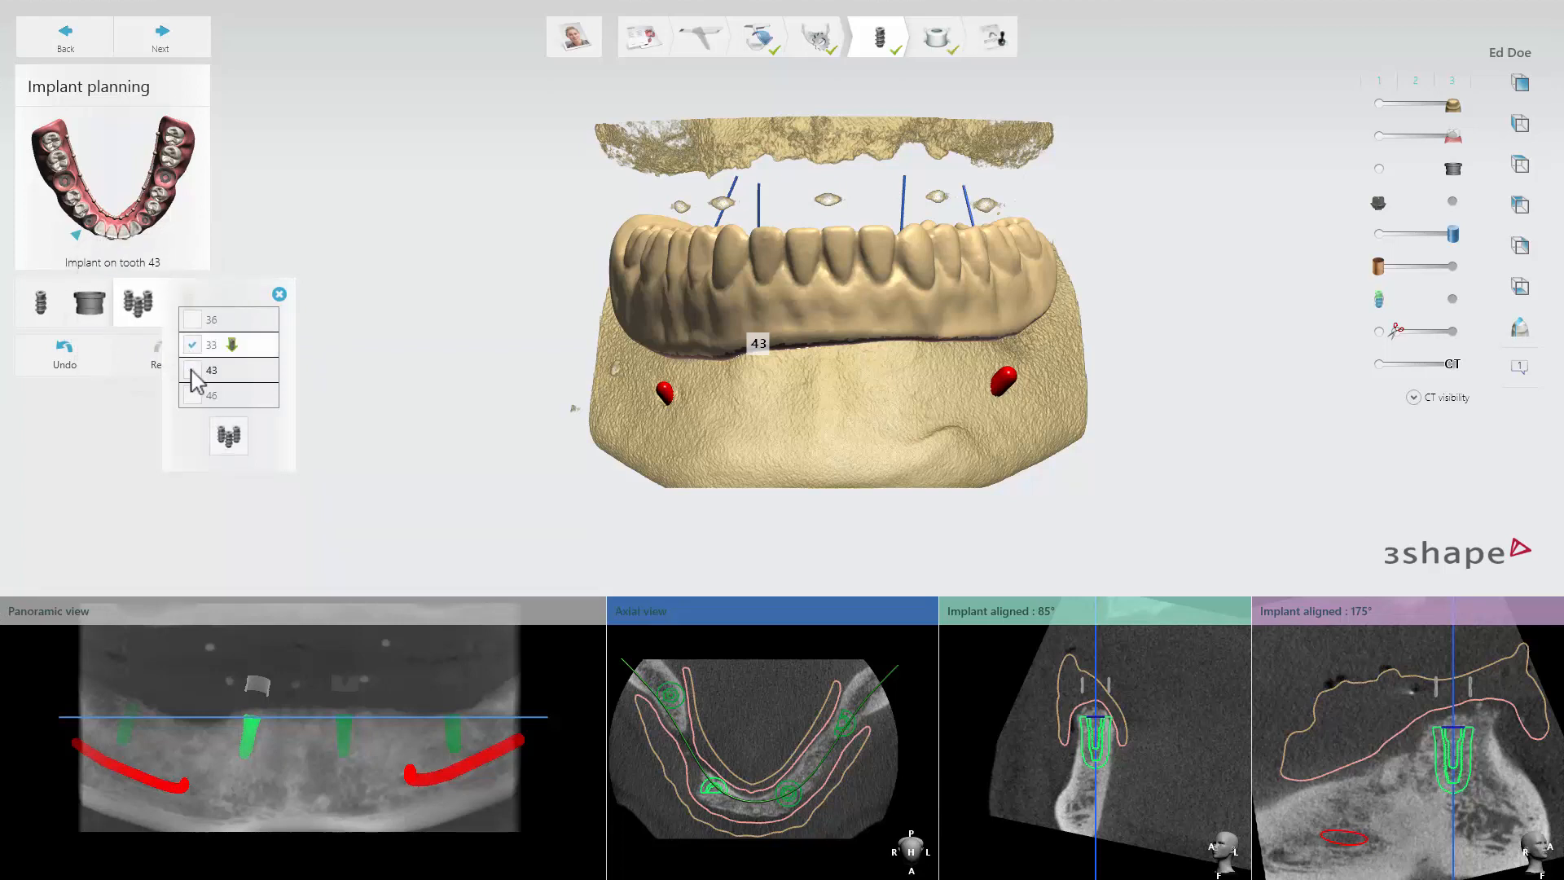
click(192, 370)
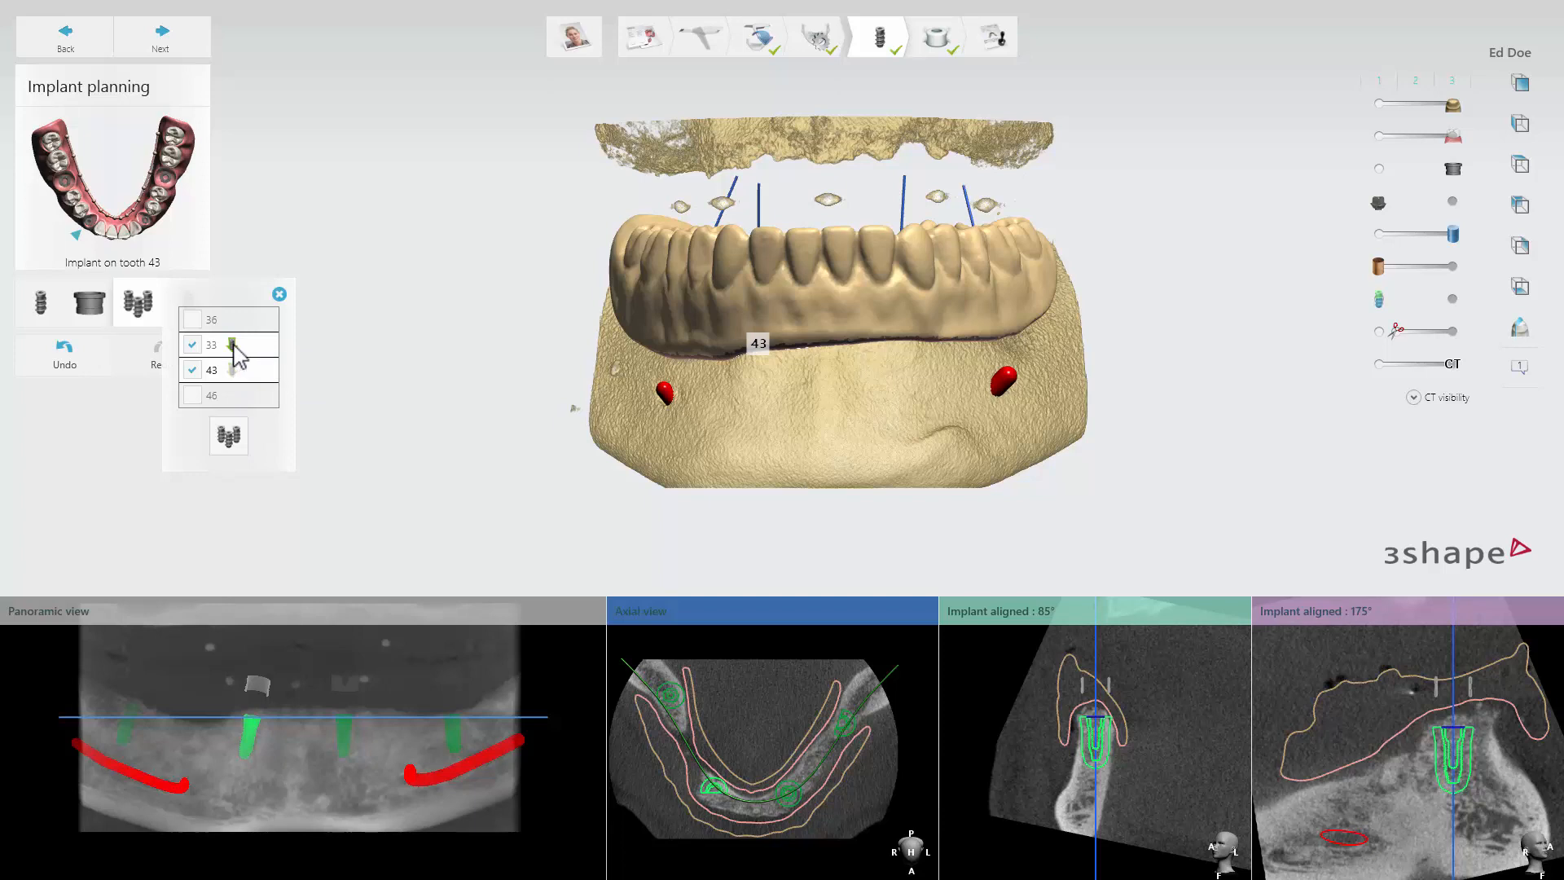
click(230, 438)
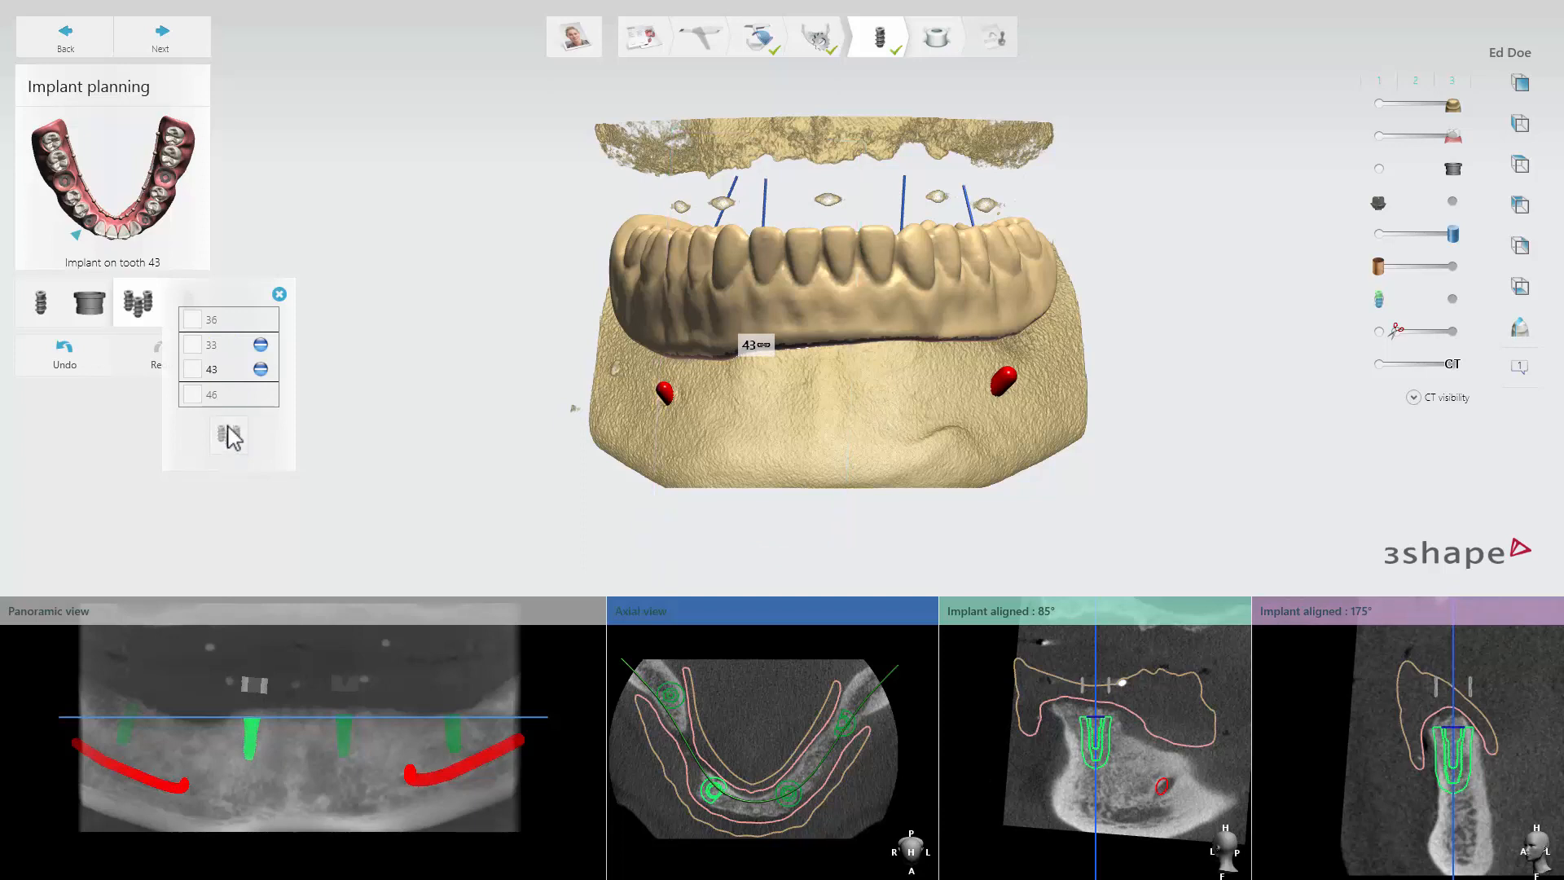
click(279, 294)
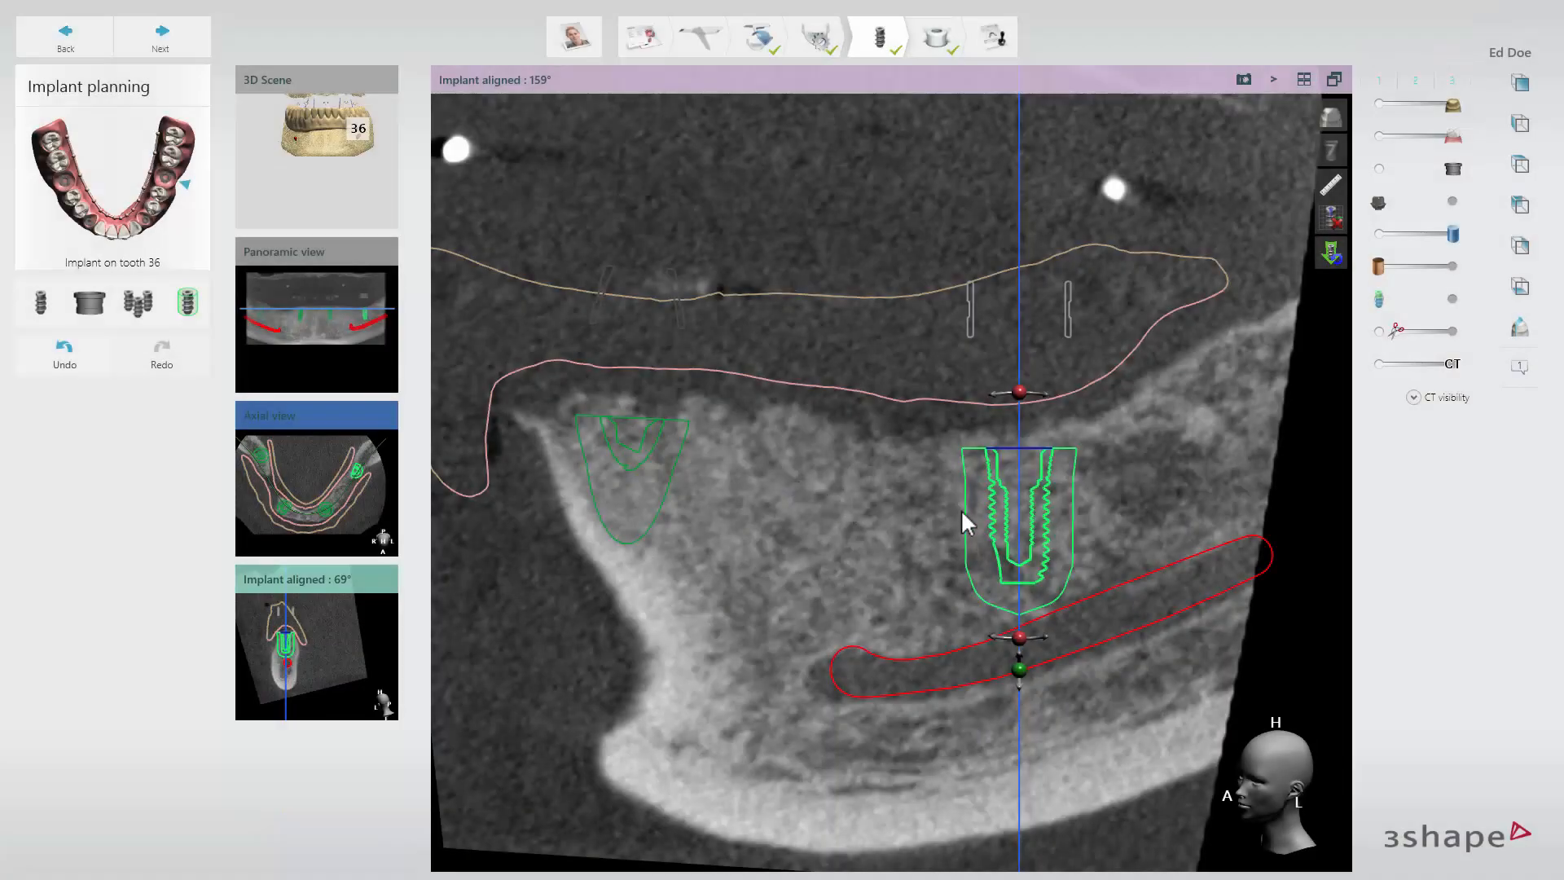
- Try to move the tooth 36 implant towards the neighbouring implant on the aligned slice, and undo the move
drag(995, 521, 697, 487)
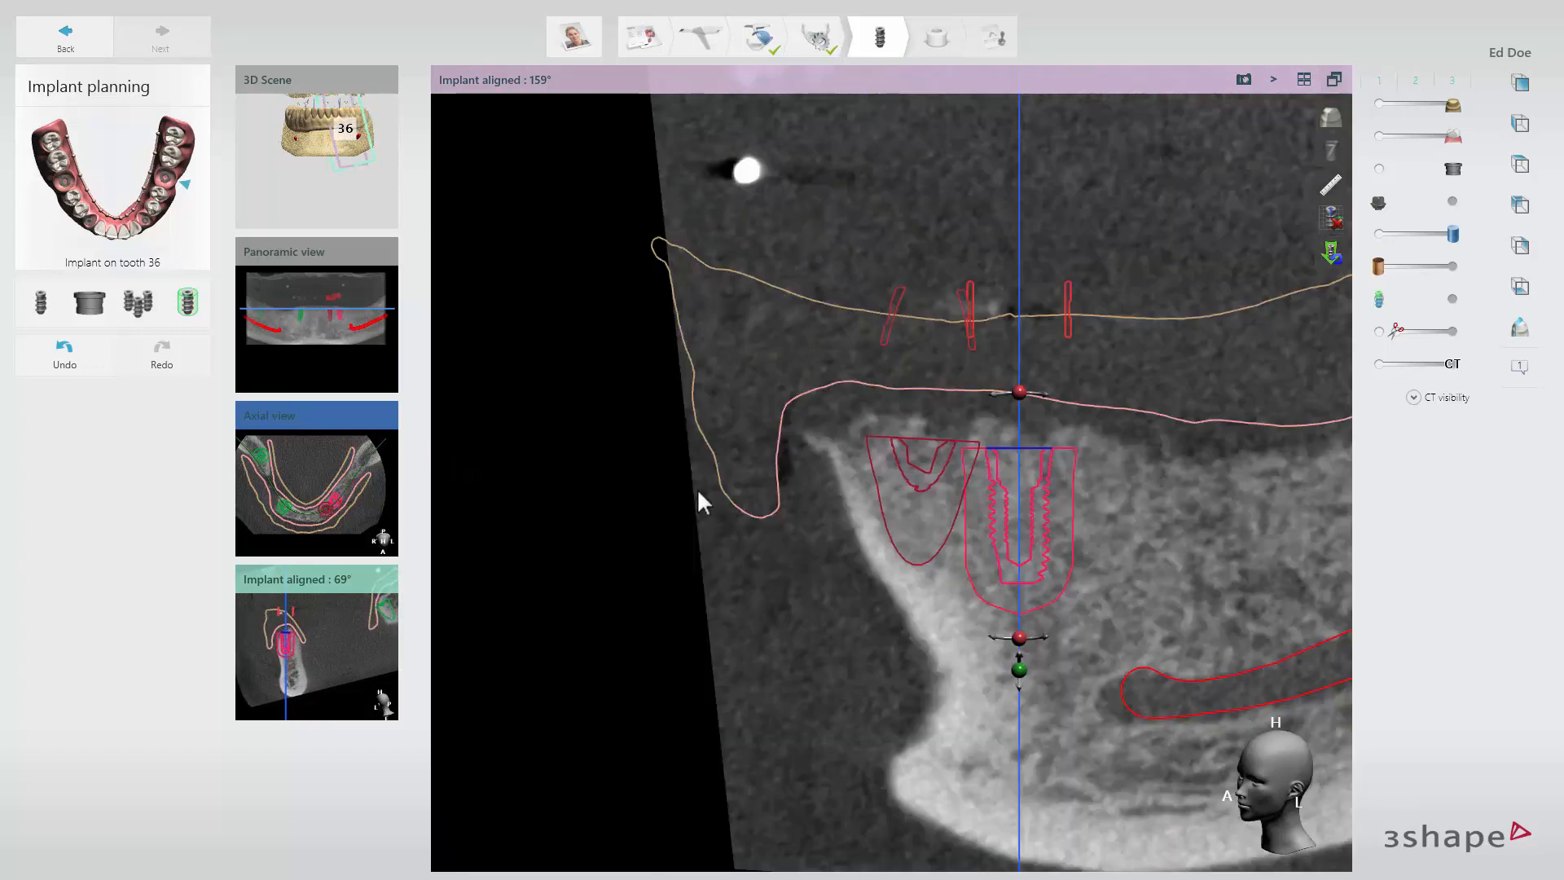
click(65, 352)
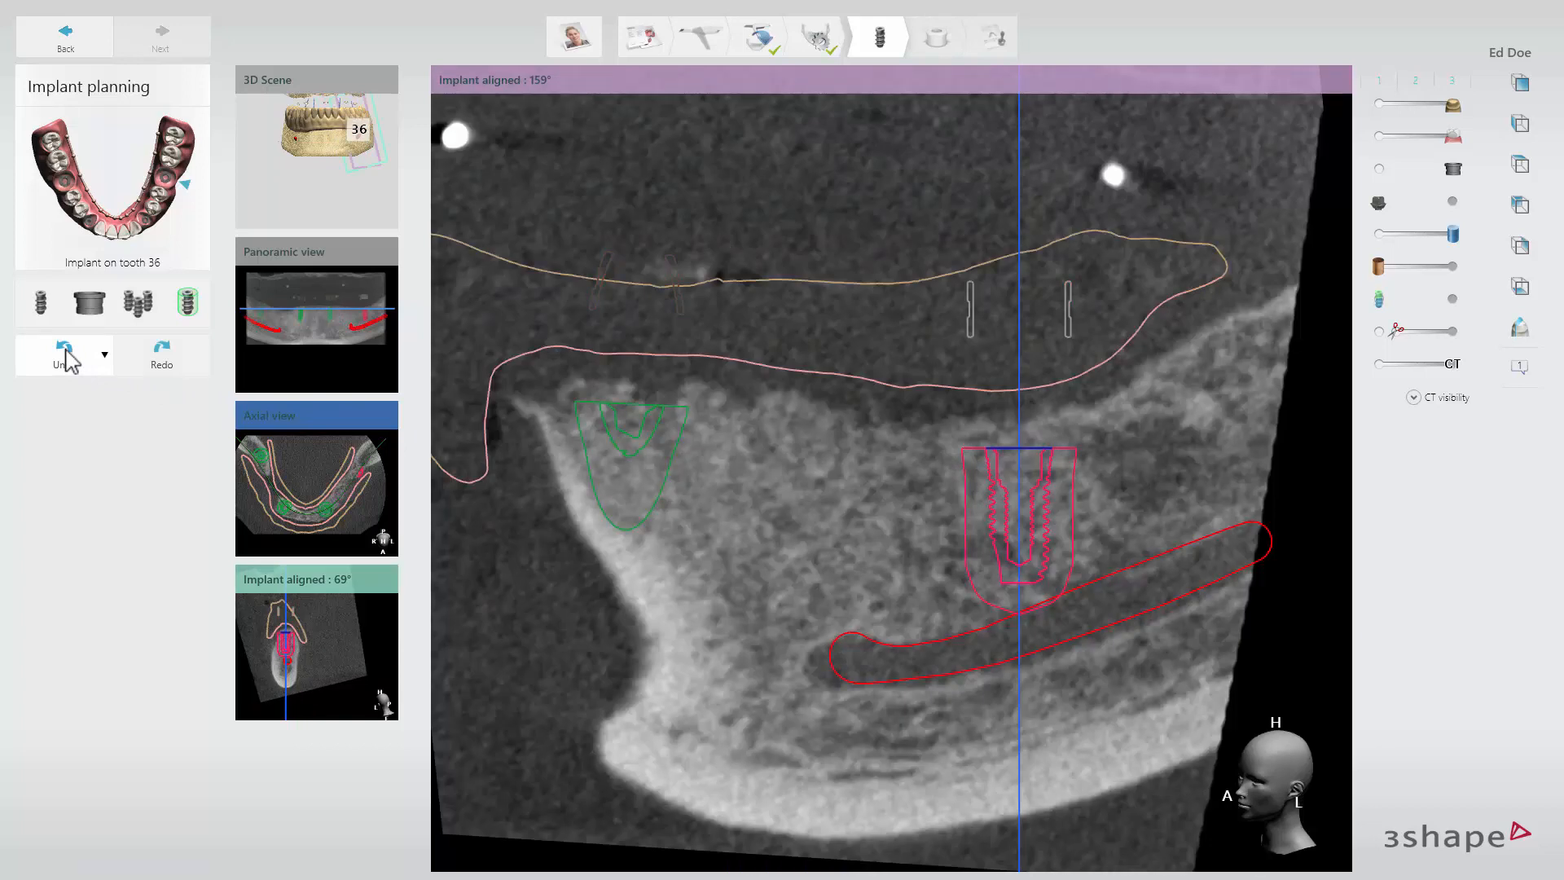
click(65, 356)
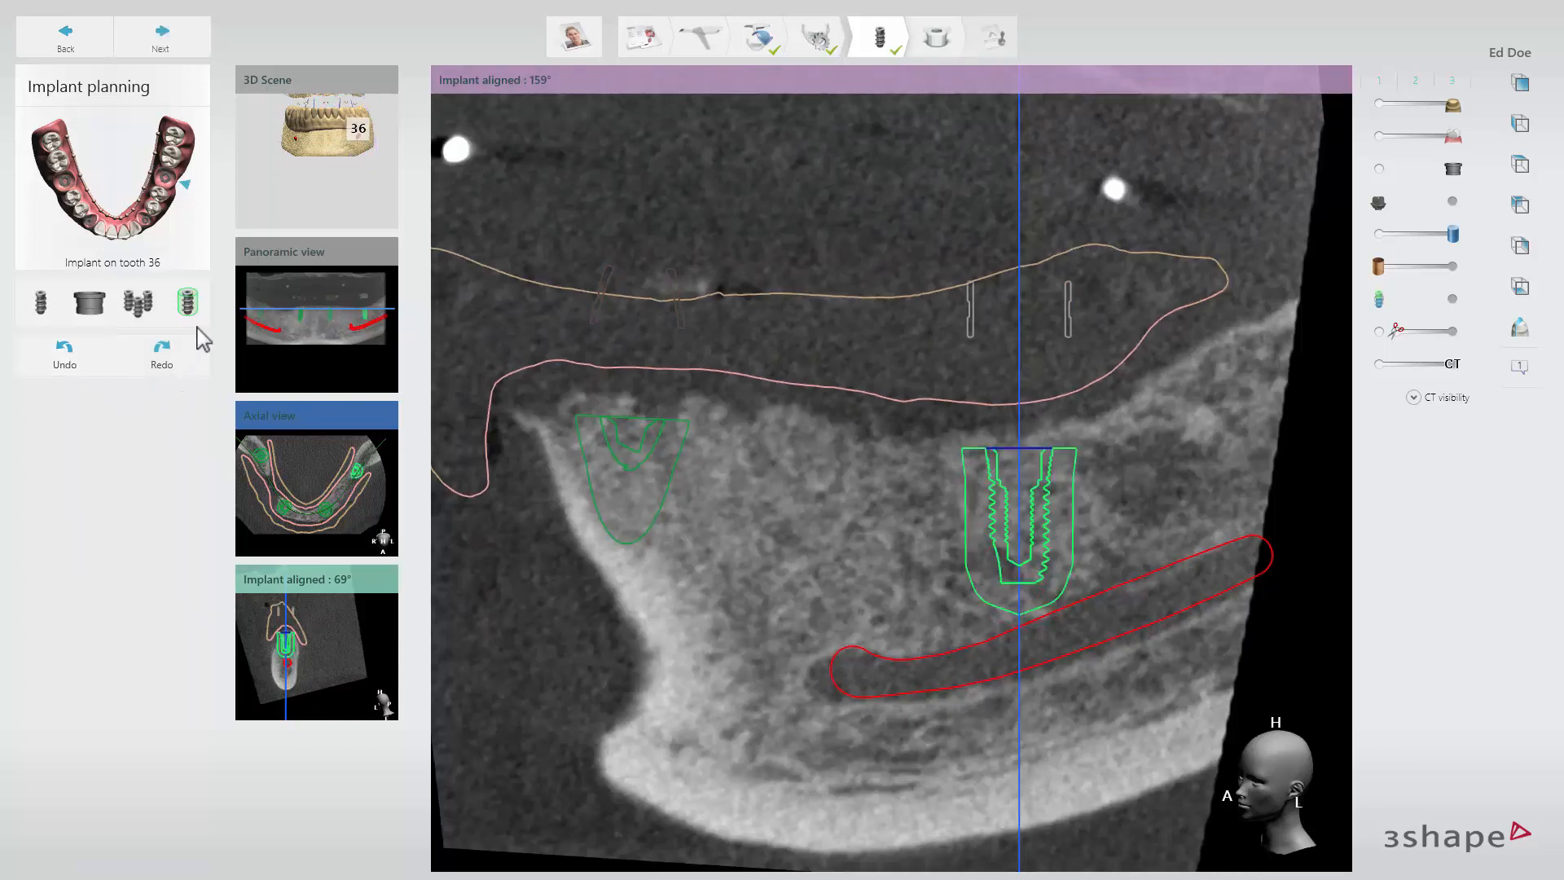
- Try a custom safety zone for the tooth 36 implant and switch back to the default zone
click(189, 303)
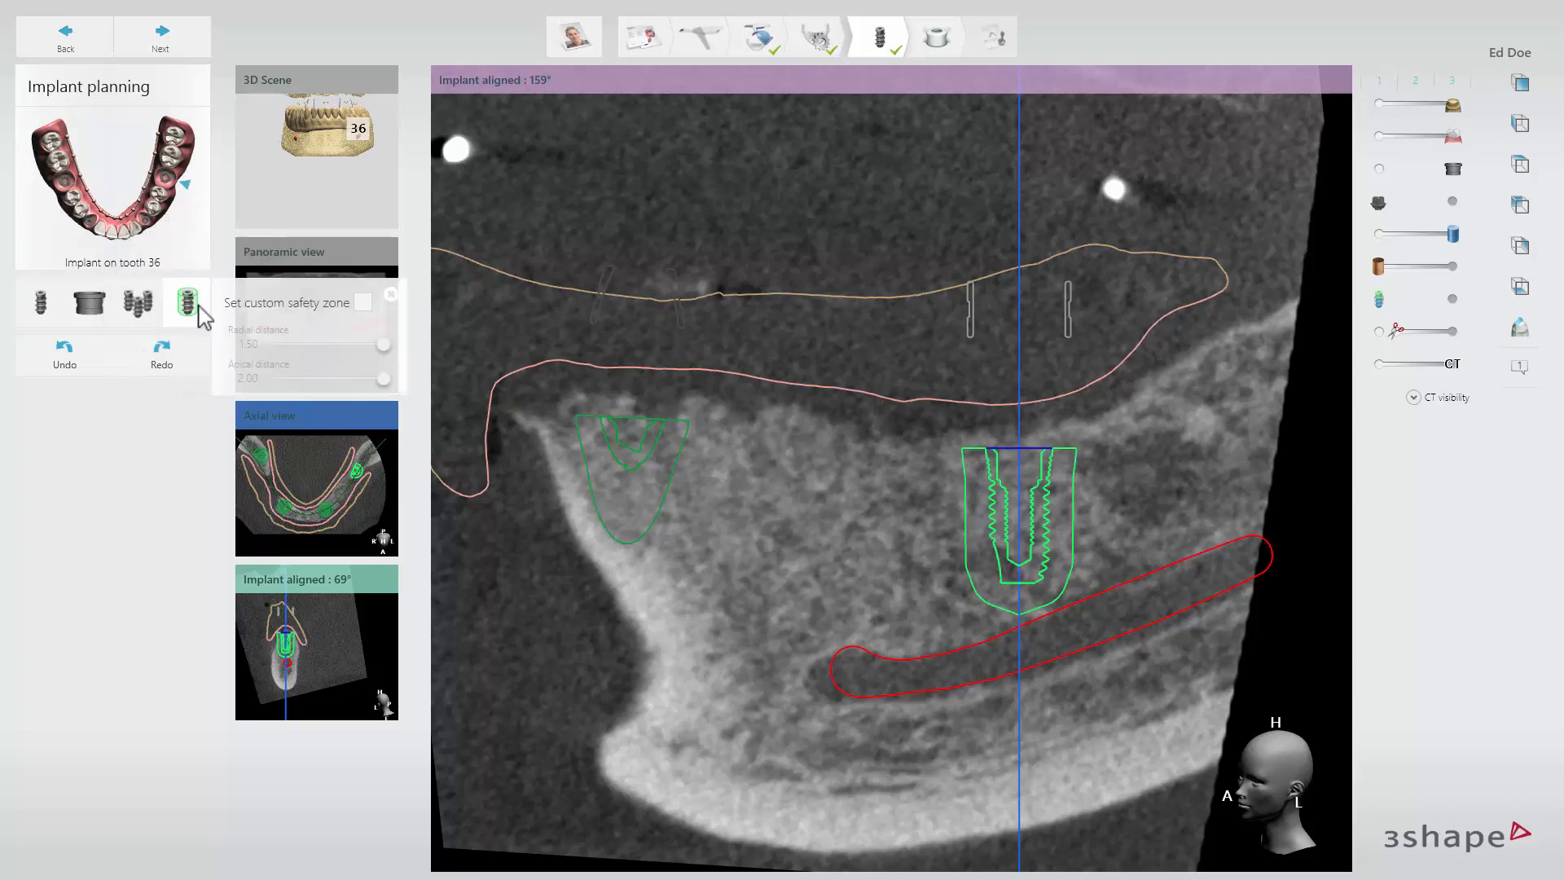
click(363, 304)
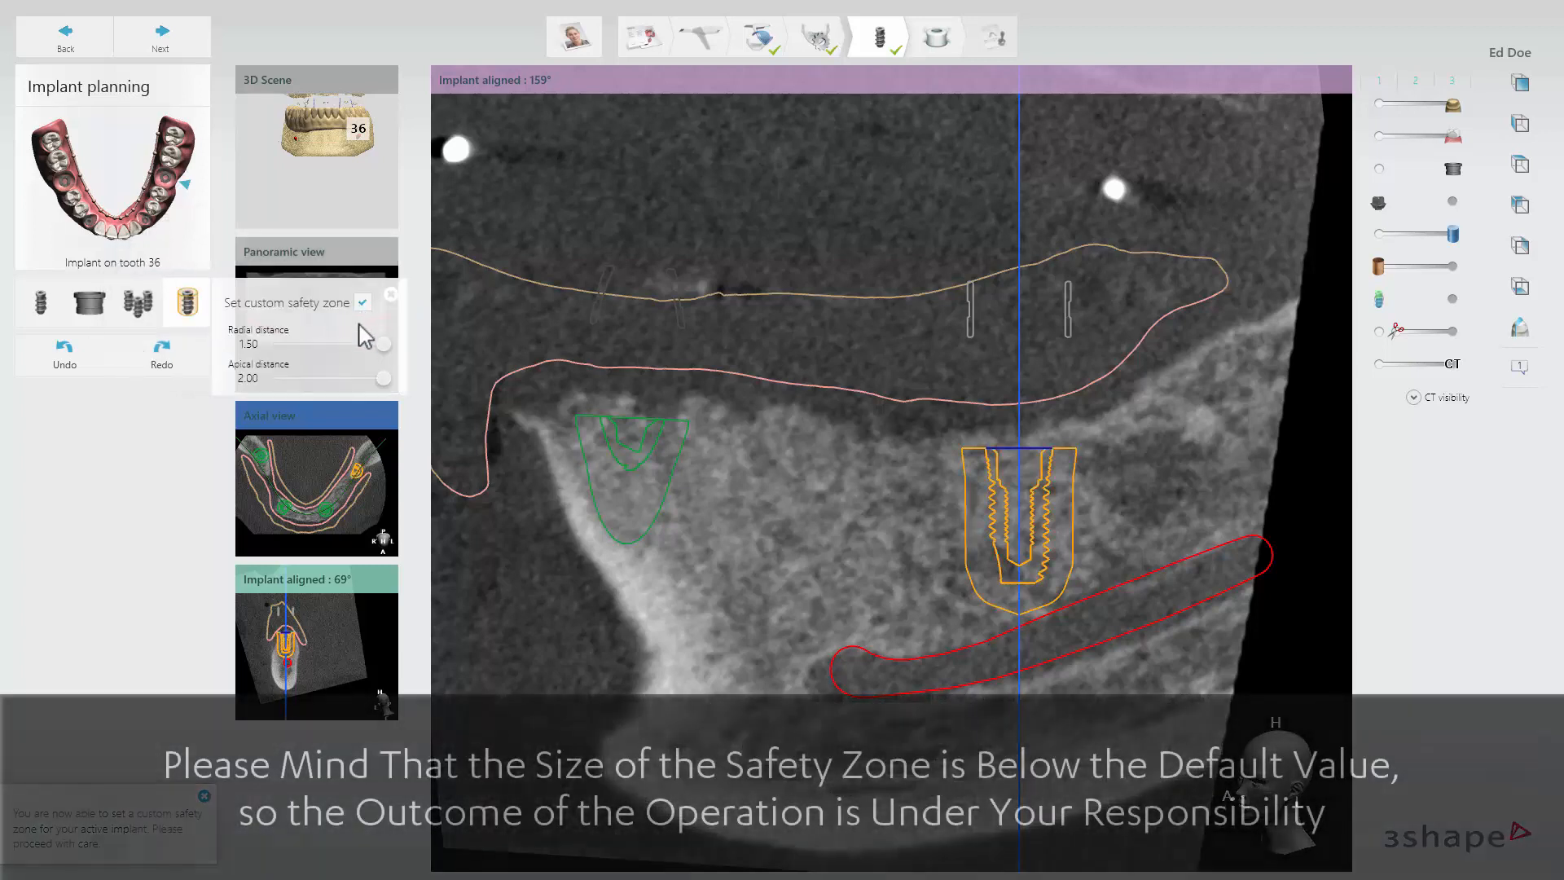
drag(381, 344, 394, 386)
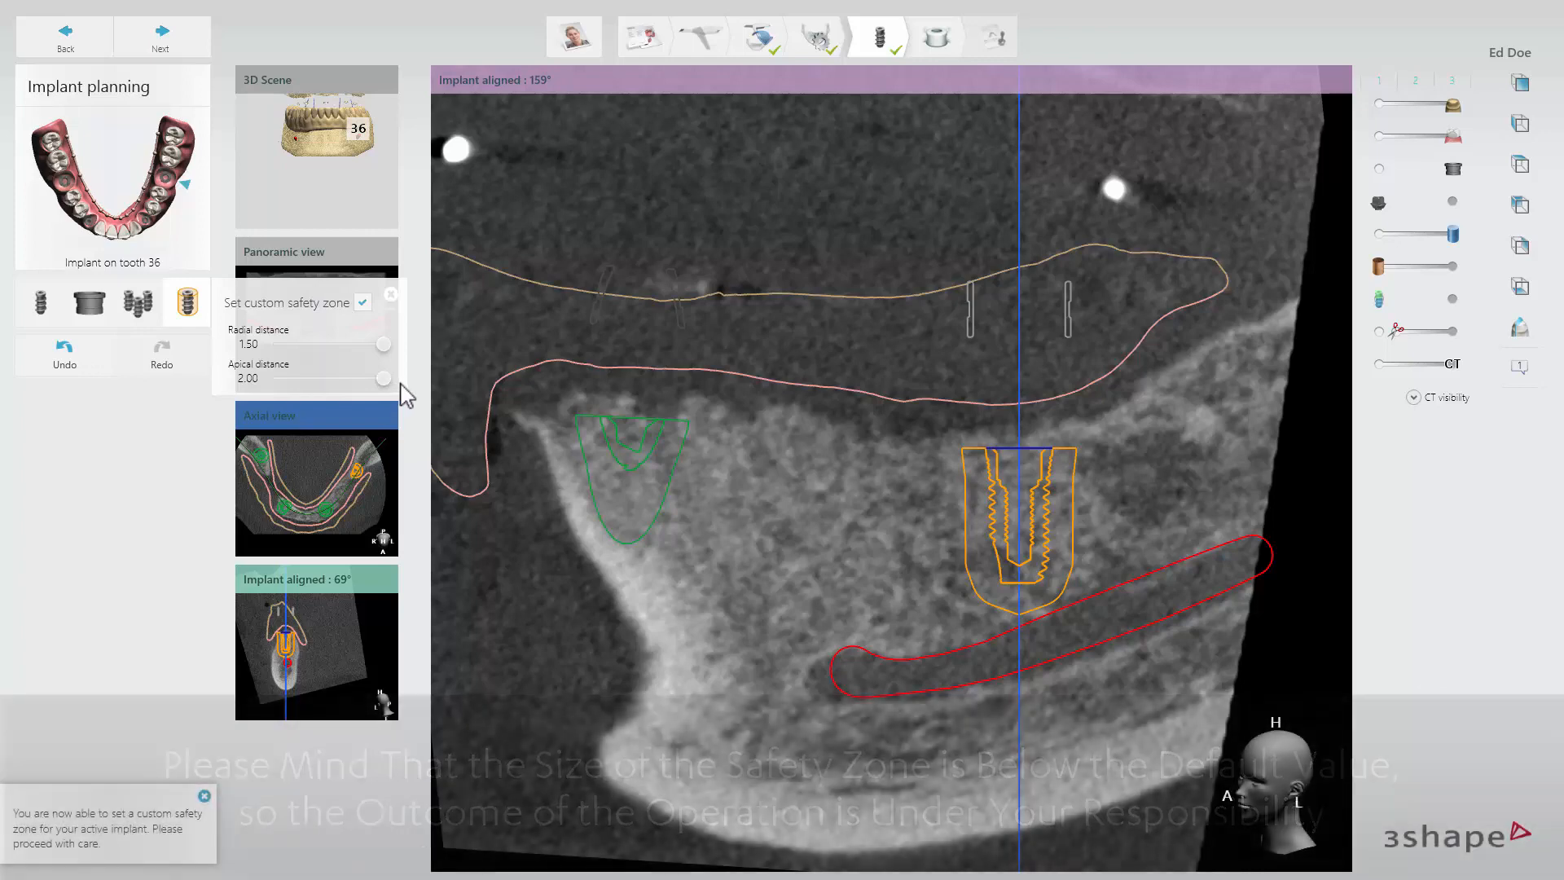
click(363, 304)
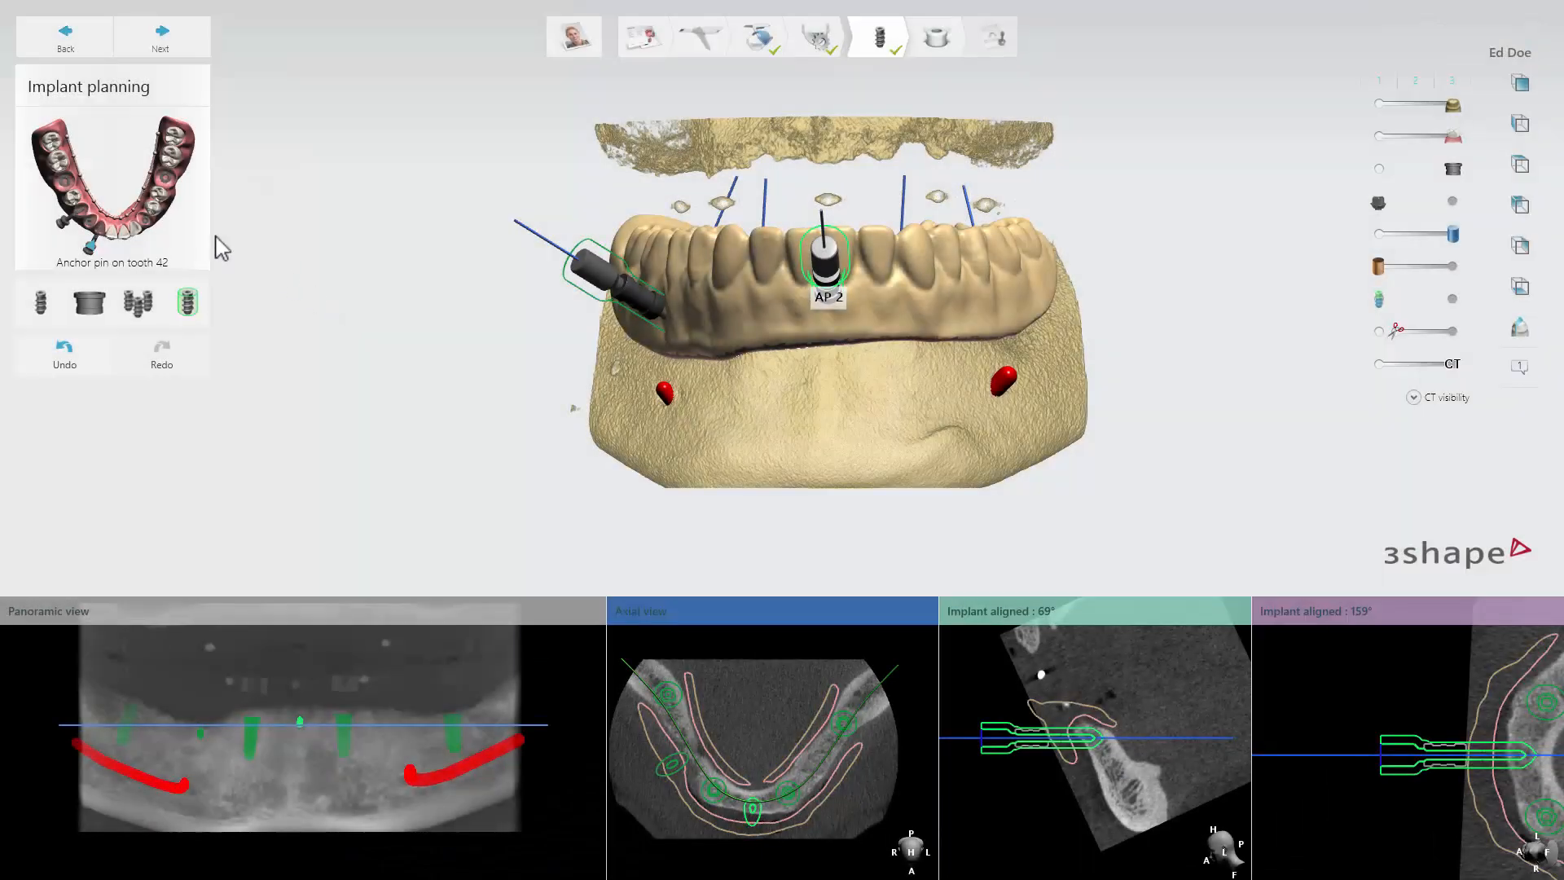
- Assign an Avinent Anchor Pin, 26.0 mm long and 1.6 mm in diameter, to tooth 34
click(160, 215)
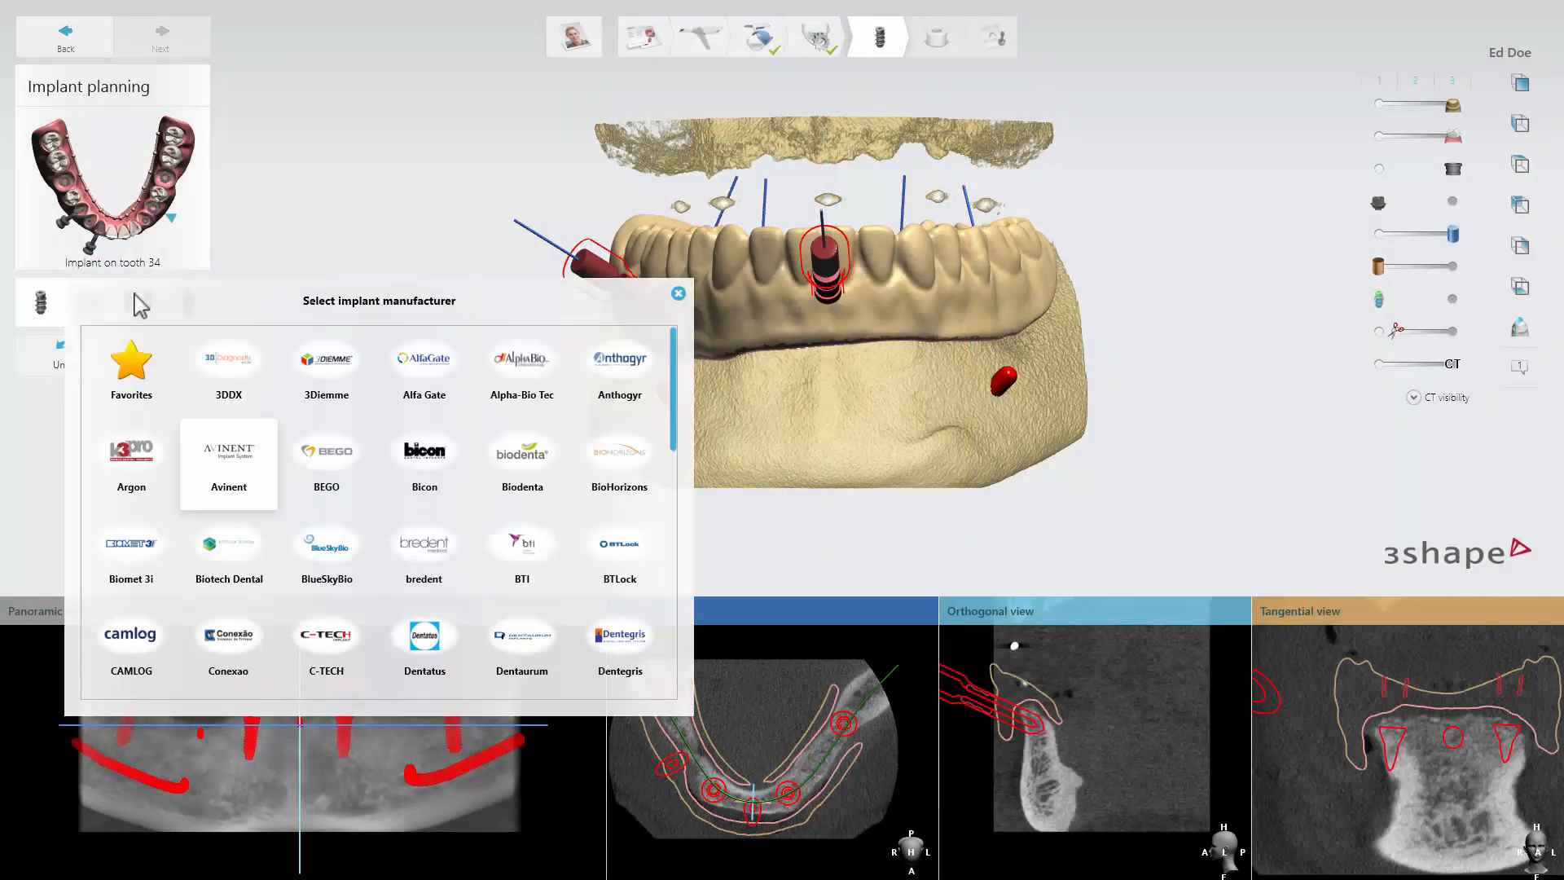
click(232, 435)
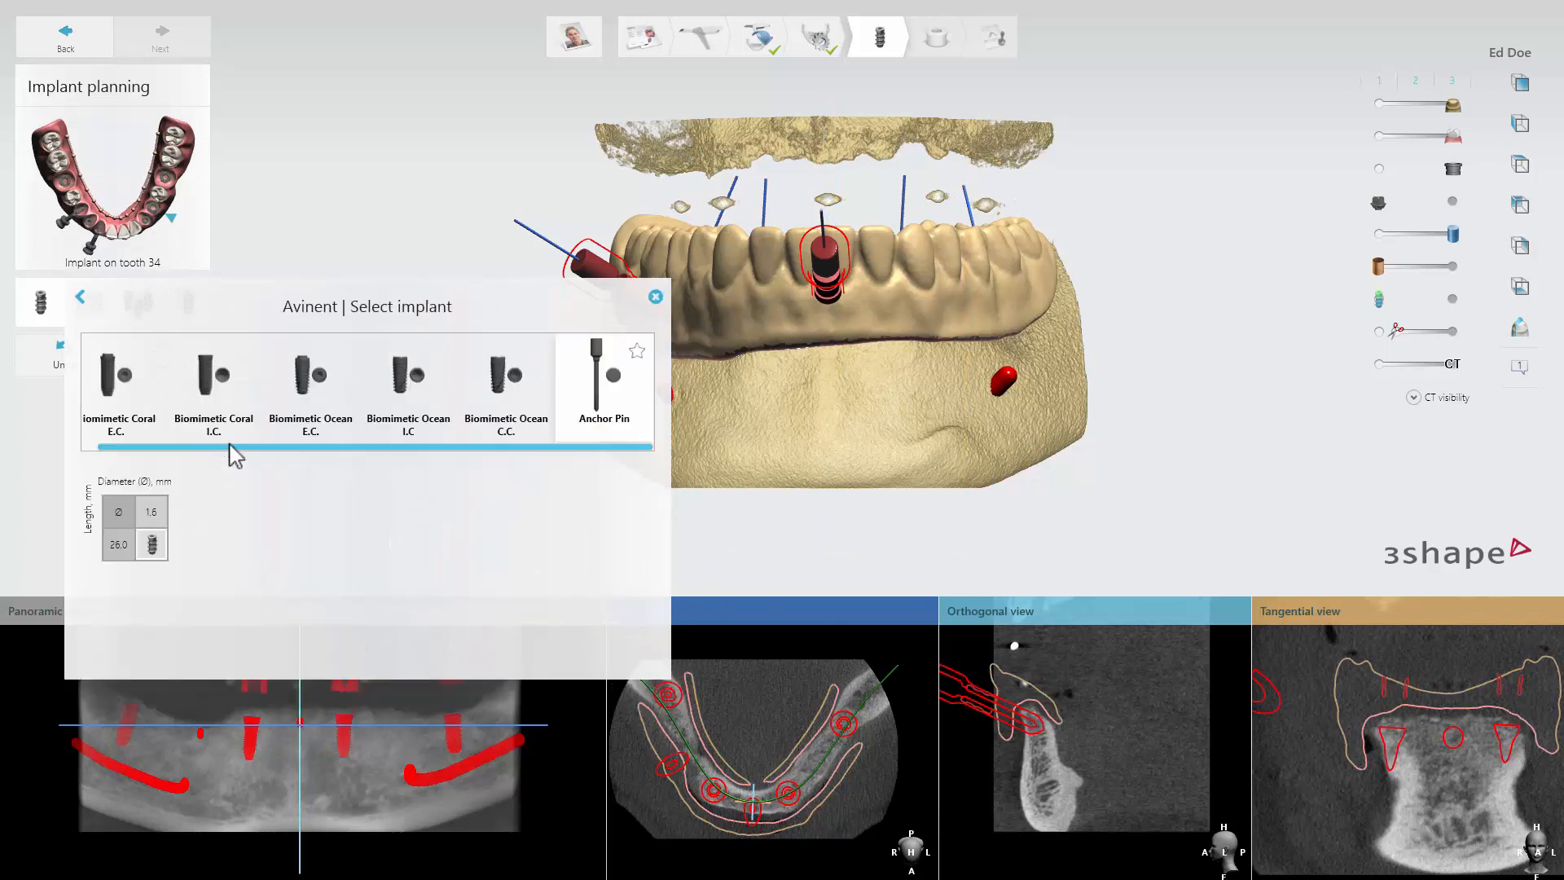
click(155, 546)
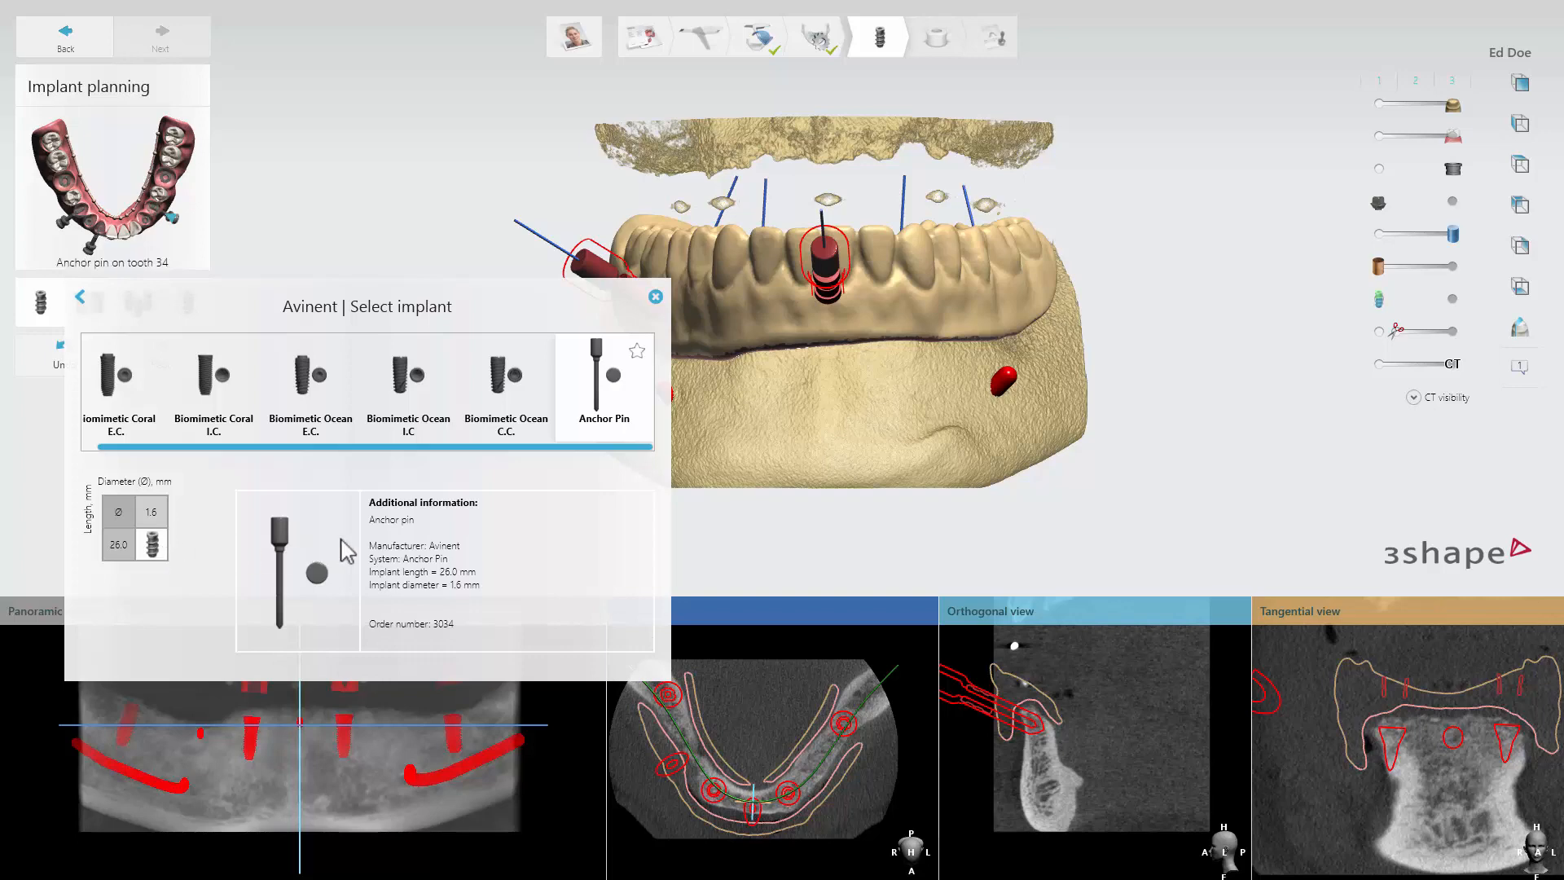
click(658, 296)
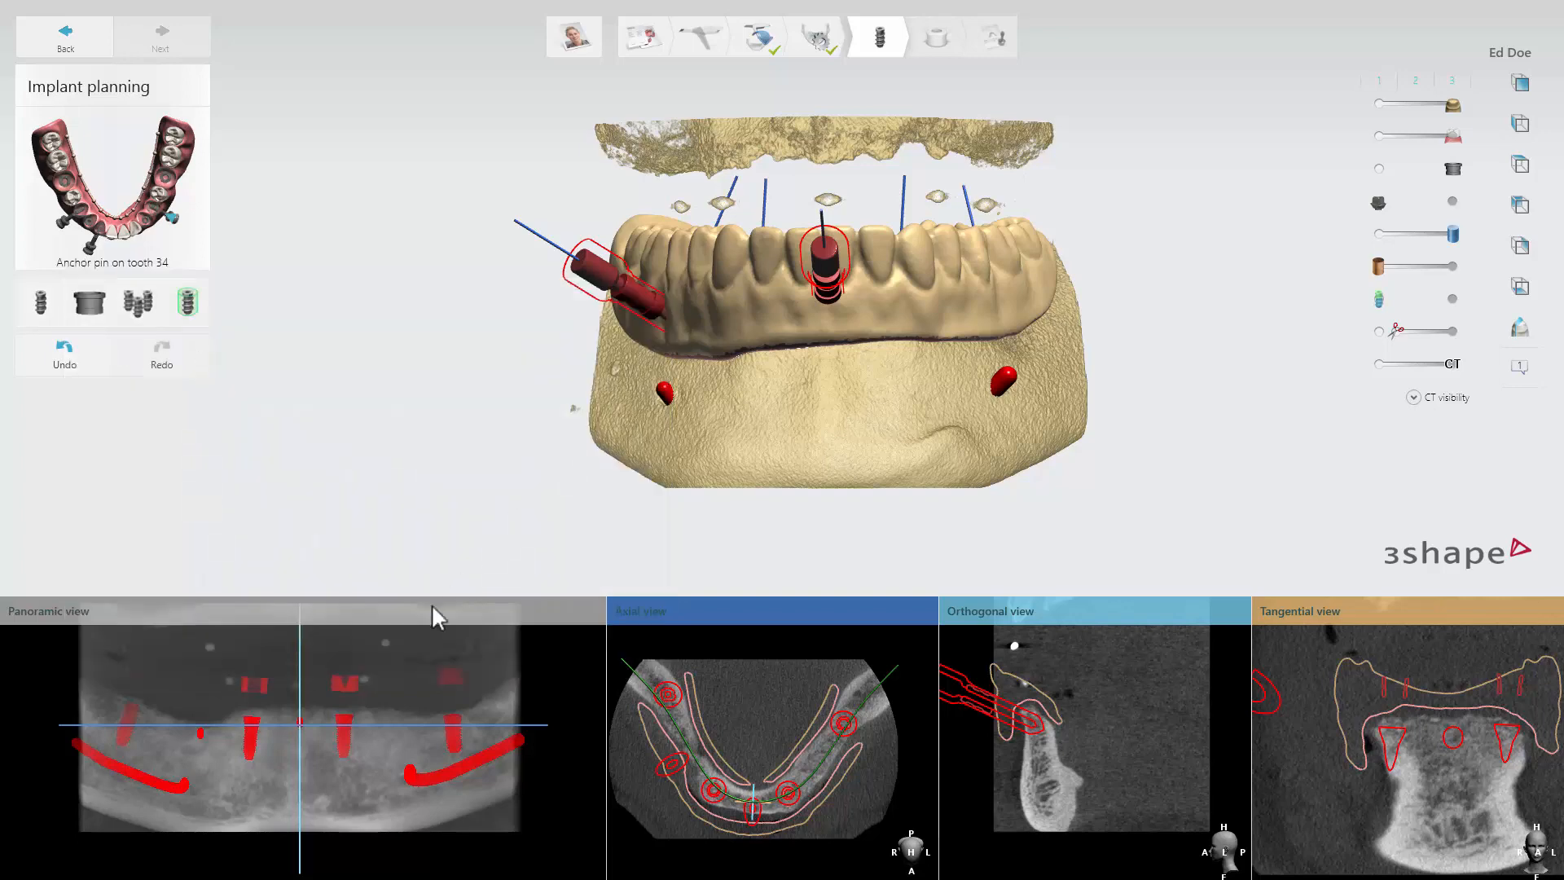
- Place the tooth 34 anchor pin on the orthogonal slice and fine-tune its position along the implant-aligned view
drag(301, 725, 394, 725)
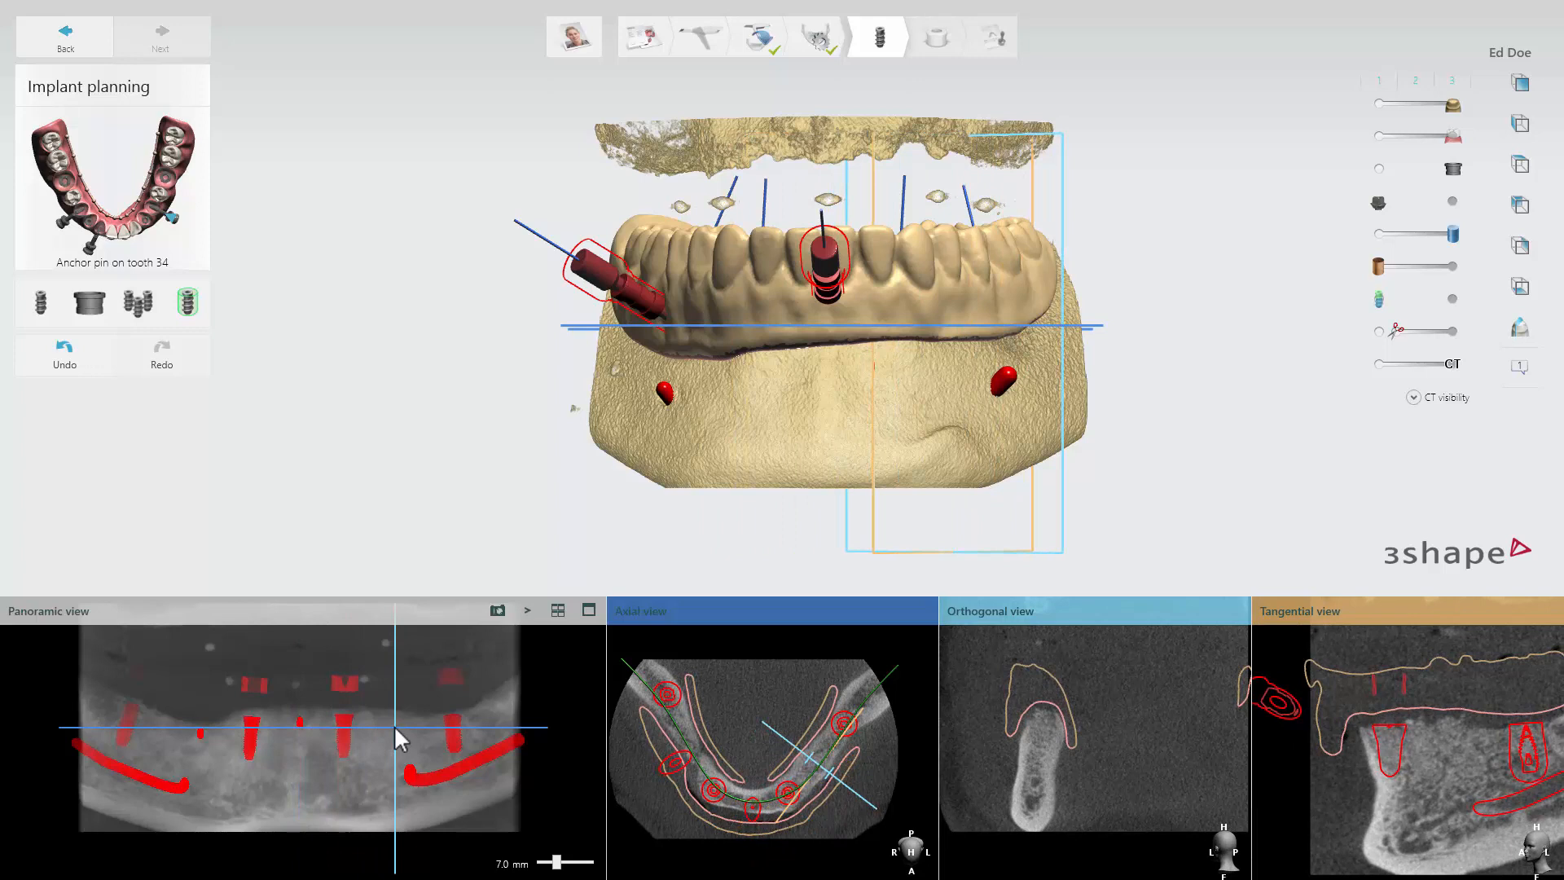
click(1010, 730)
drag(1010, 728, 1029, 720)
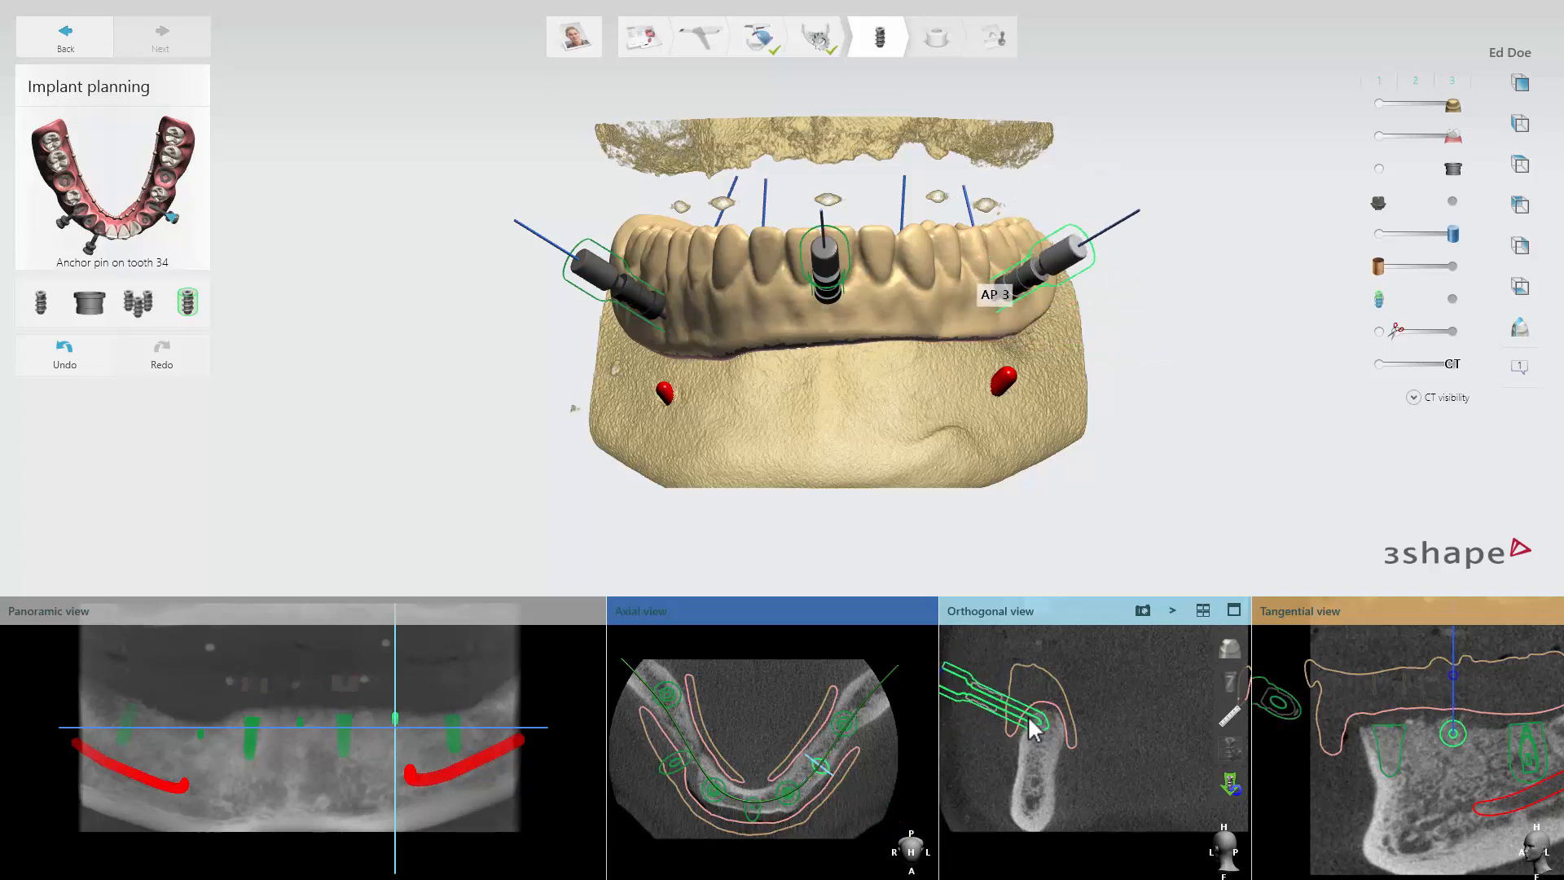
click(1030, 719)
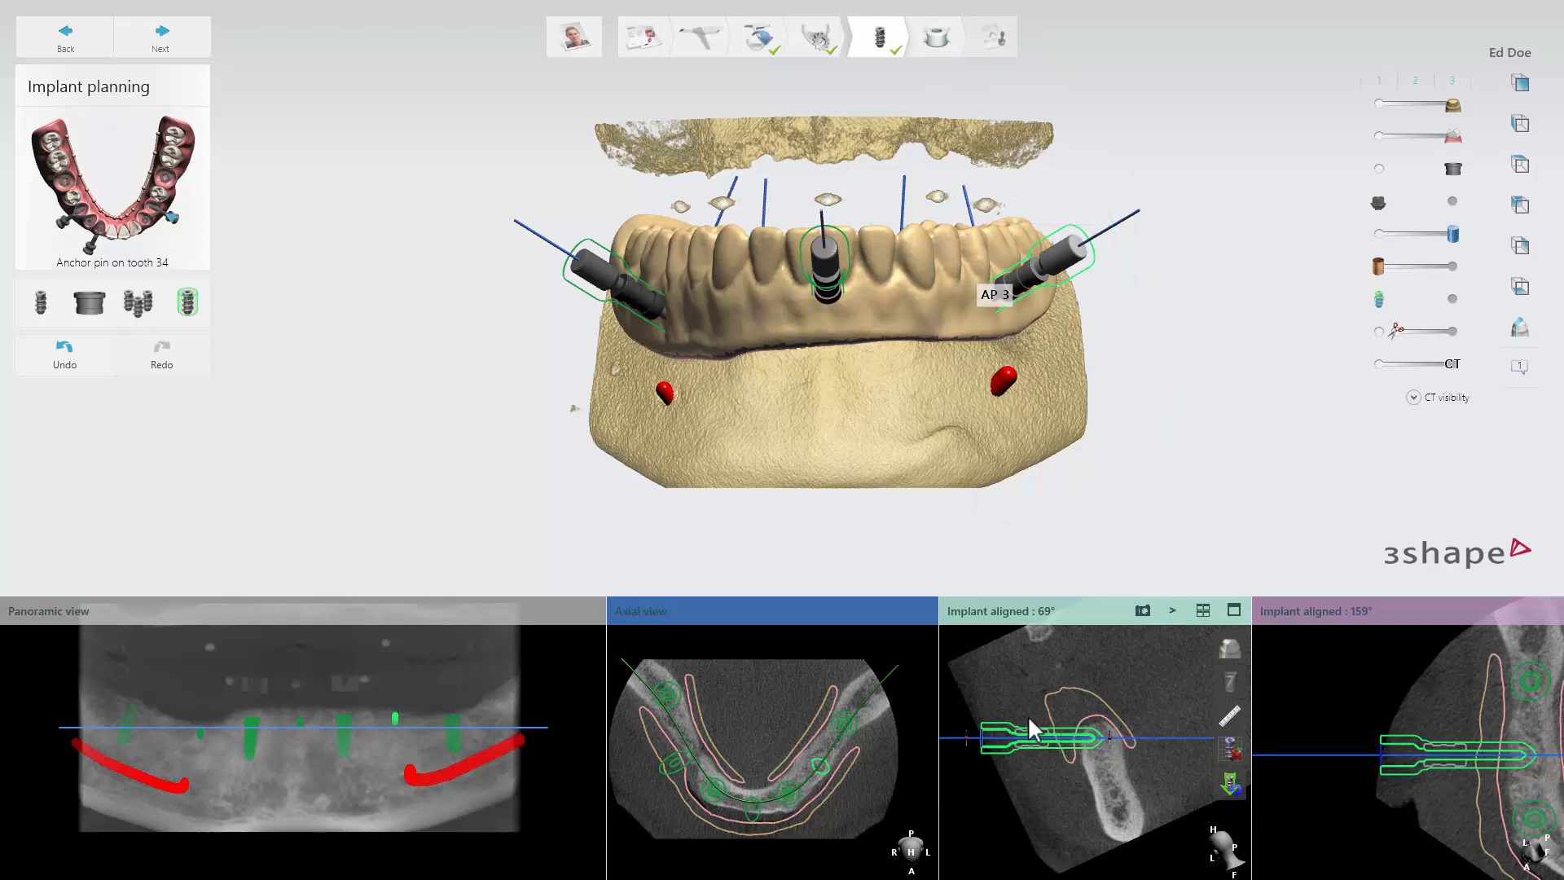
drag(1028, 731, 967, 732)
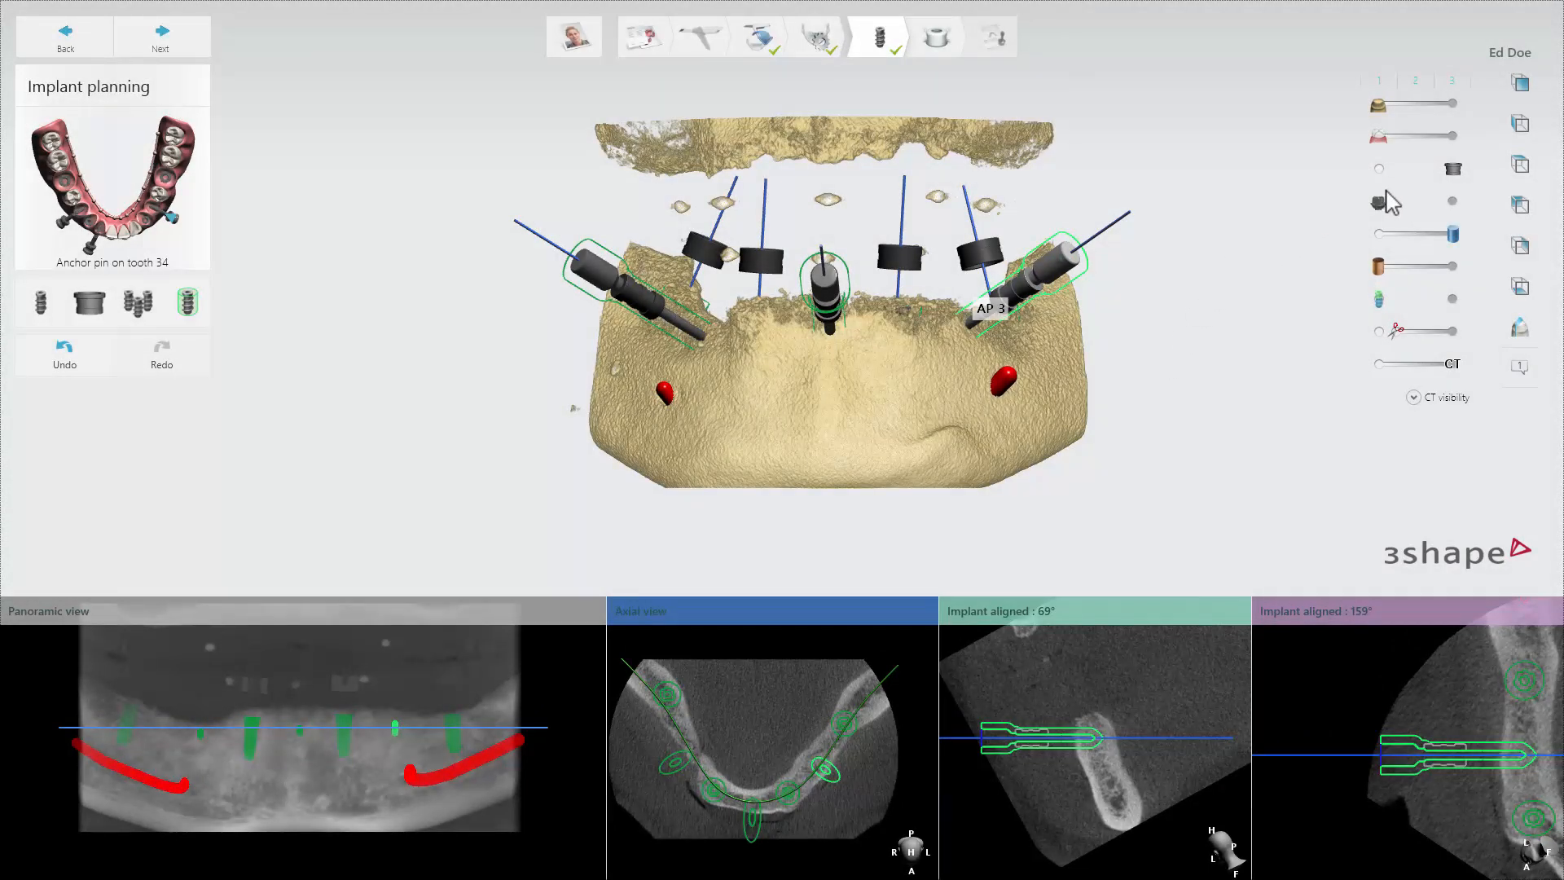
- Inspect the tooth 33 implant and its abutment in the clipped 3D scene, and proceed to the next workflow stage
click(1378, 330)
scroll(868, 329, up, 3)
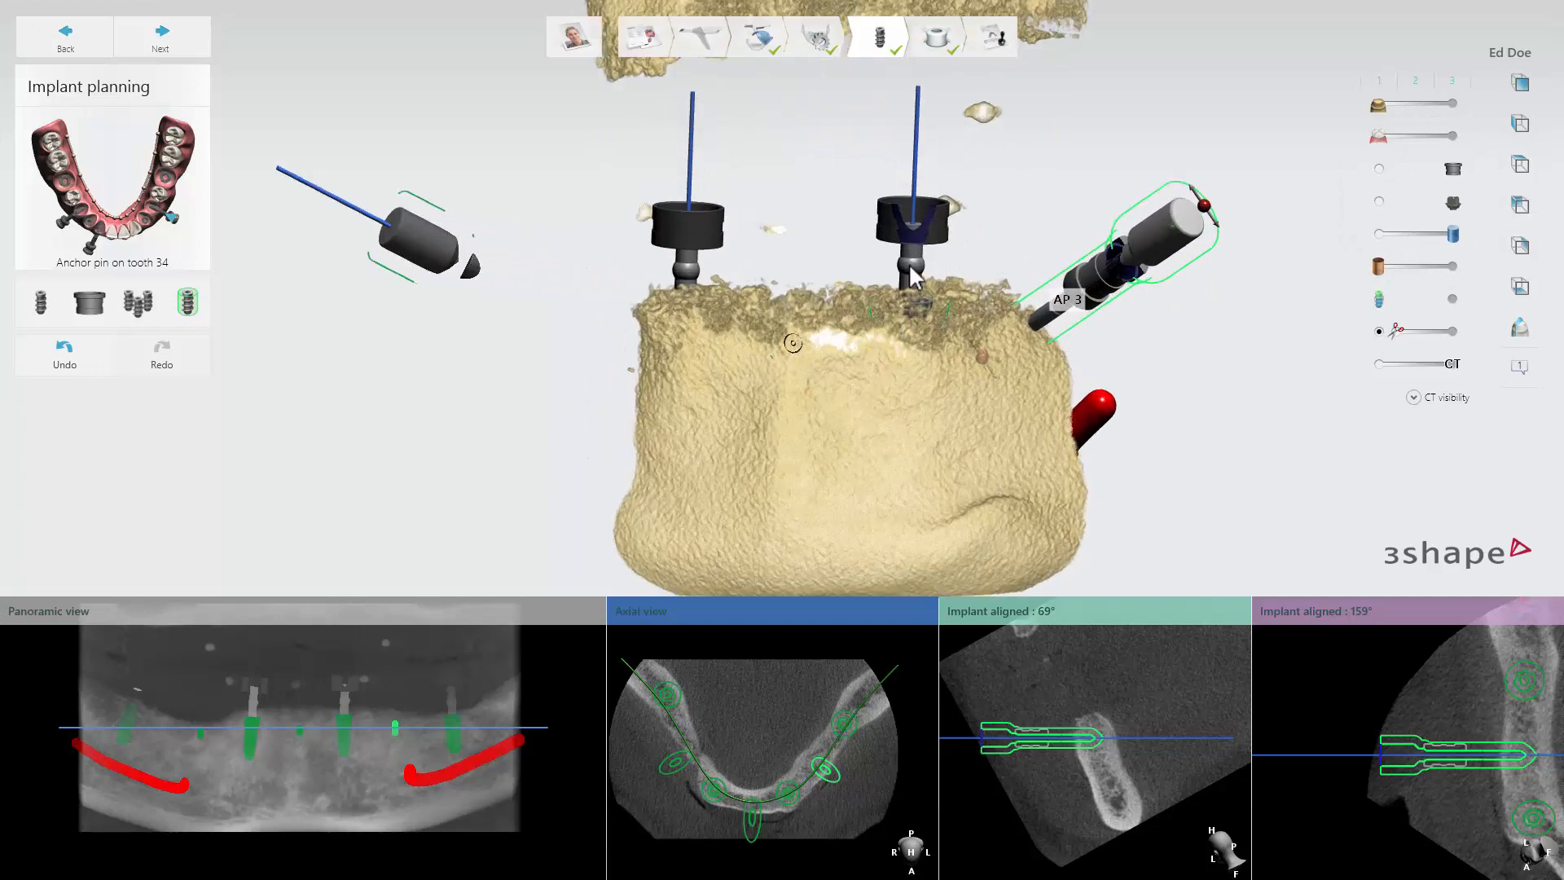
click(920, 273)
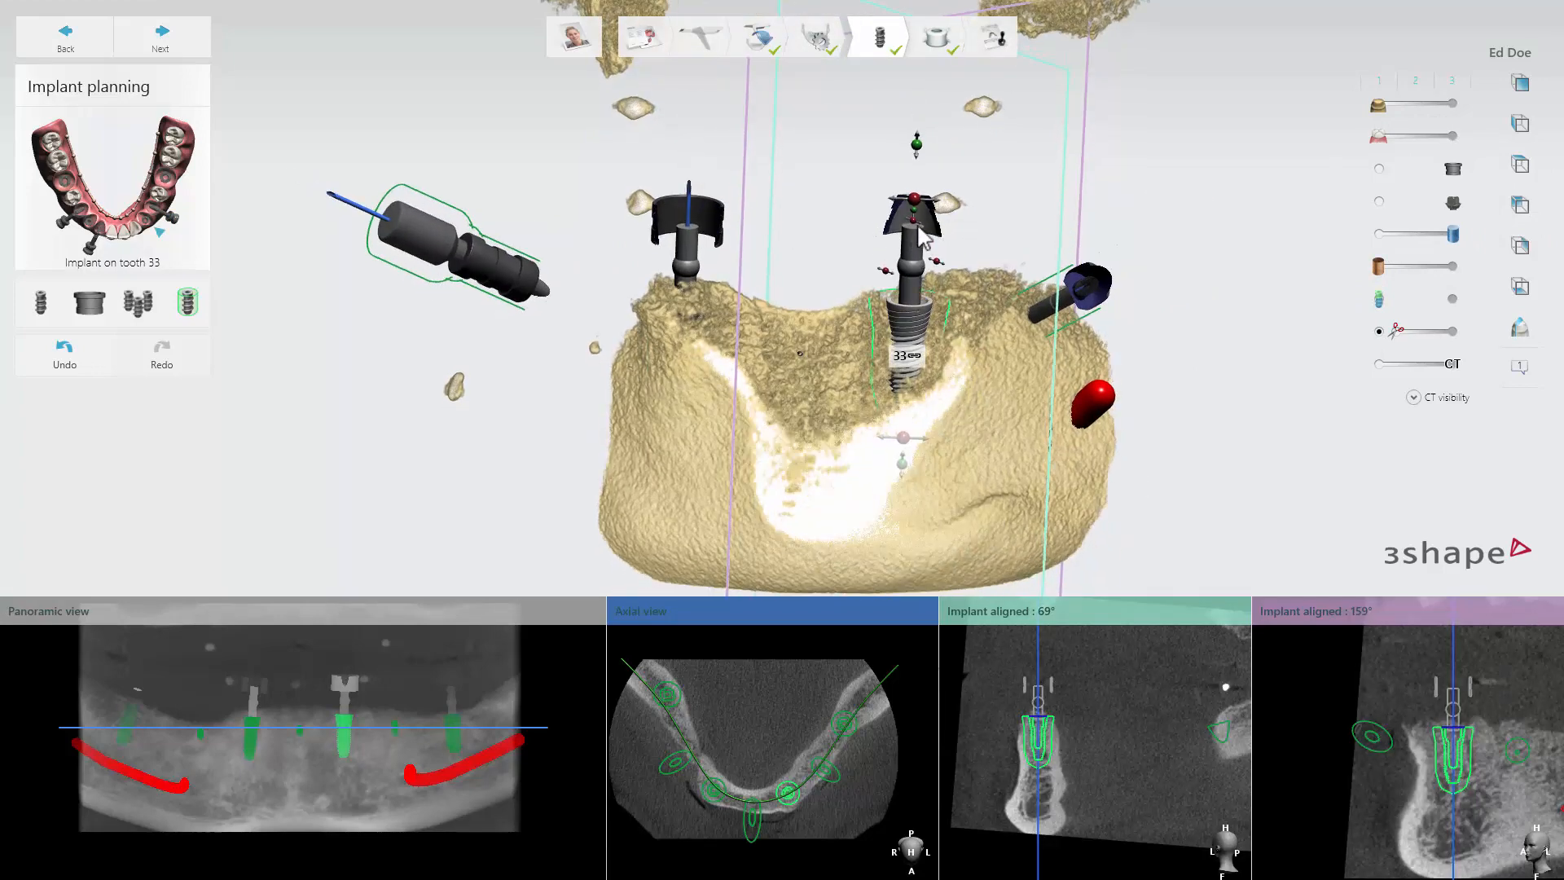
mouse_move(923, 237)
mouse_down()
mouse_move(914, 223)
mouse_move(938, 265)
mouse_move(911, 220)
mouse_move(916, 258)
mouse_up()
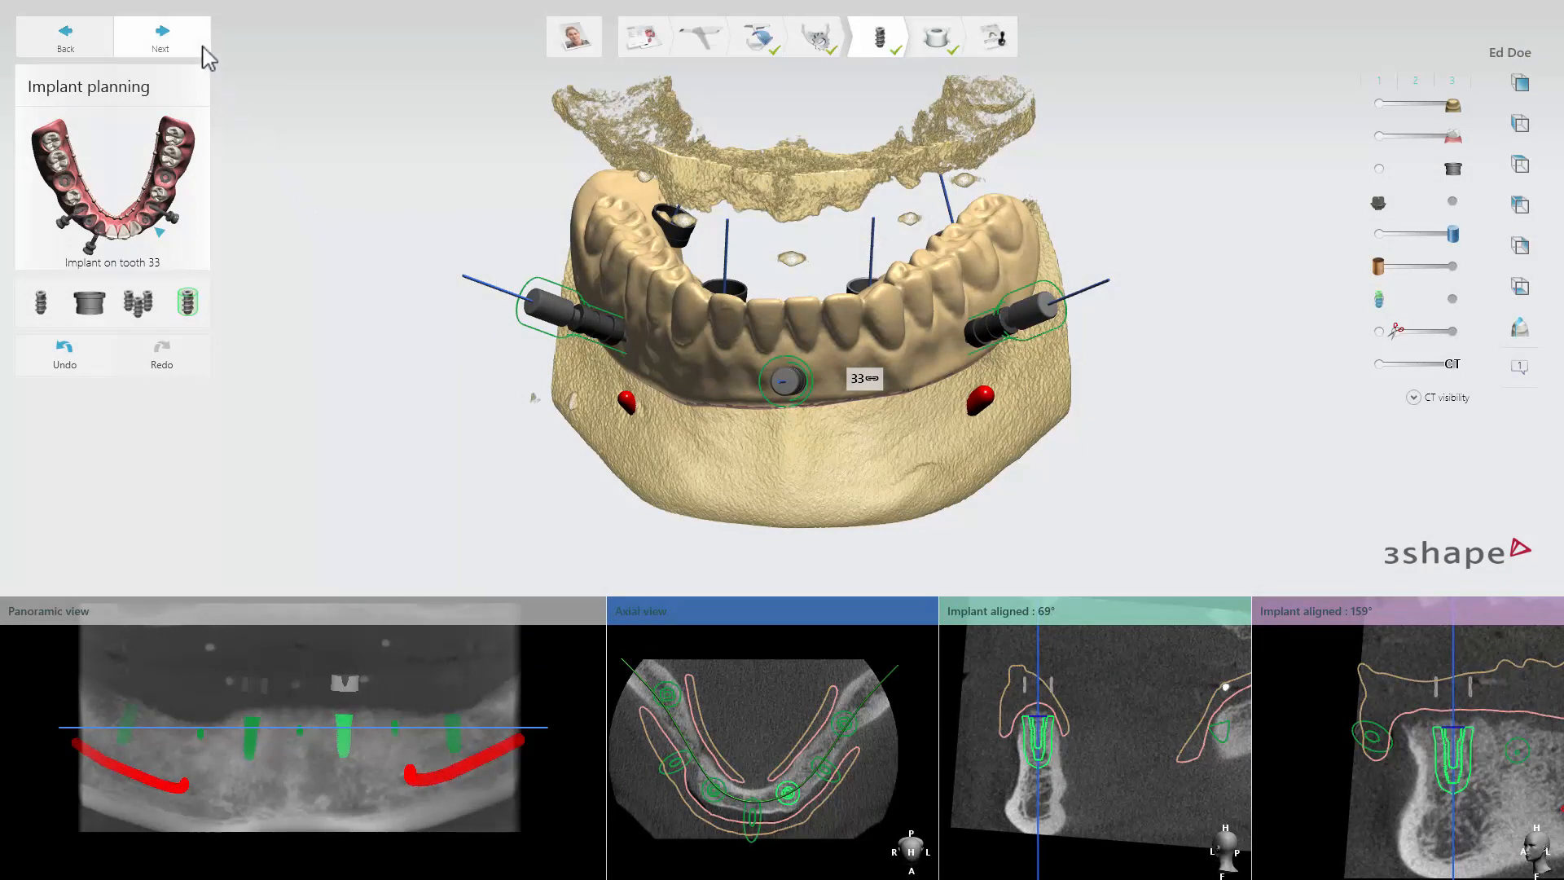
click(160, 37)
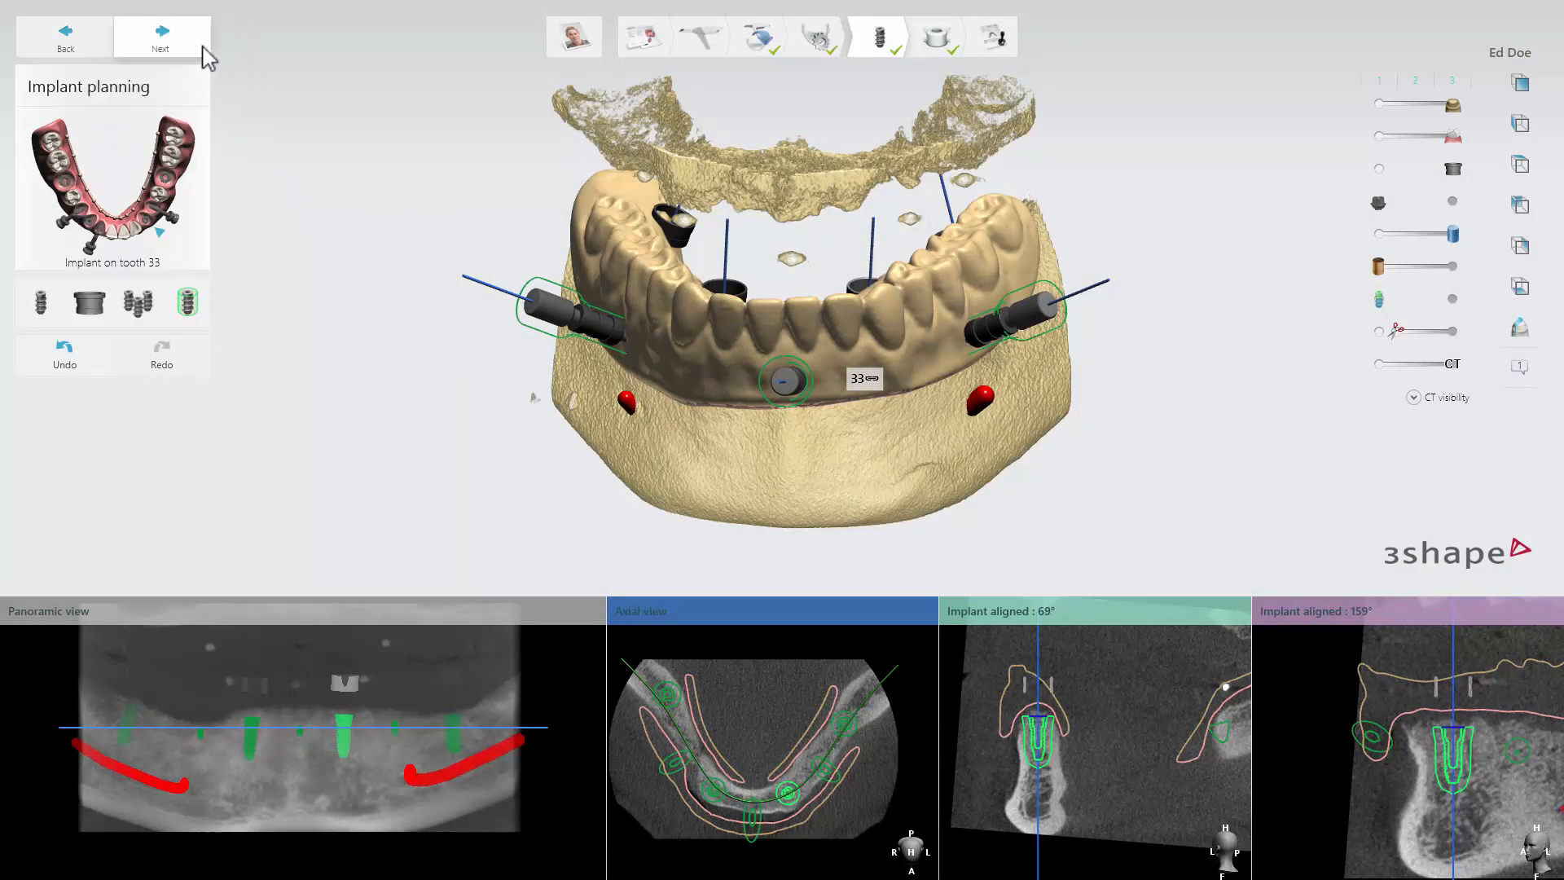